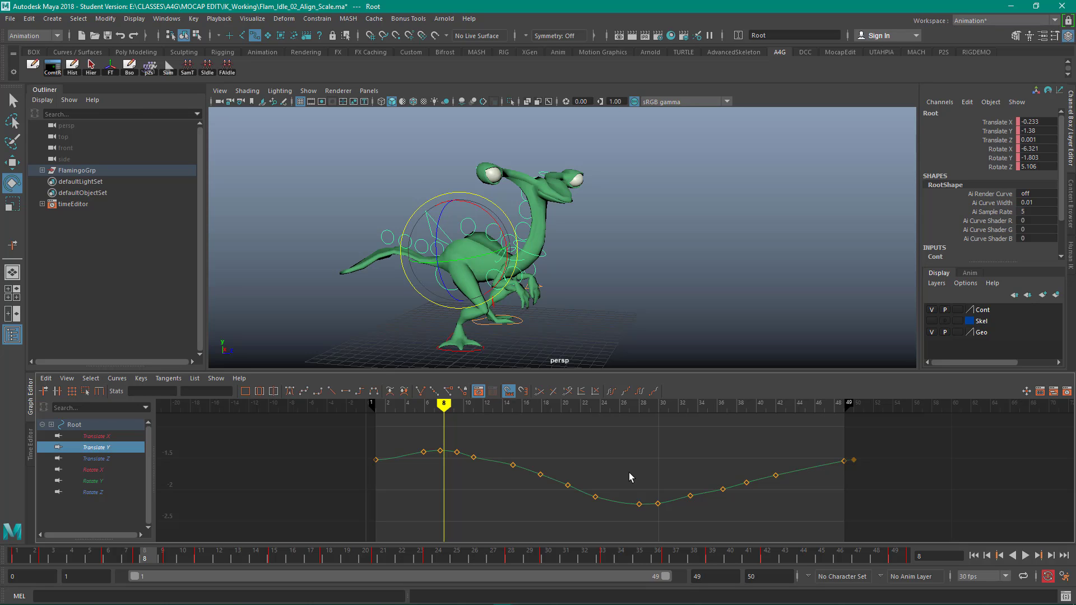
Play the animation briefly, then raise the Root control's Translate Y key near frame 8 to about -0.12.
key(alt+v)
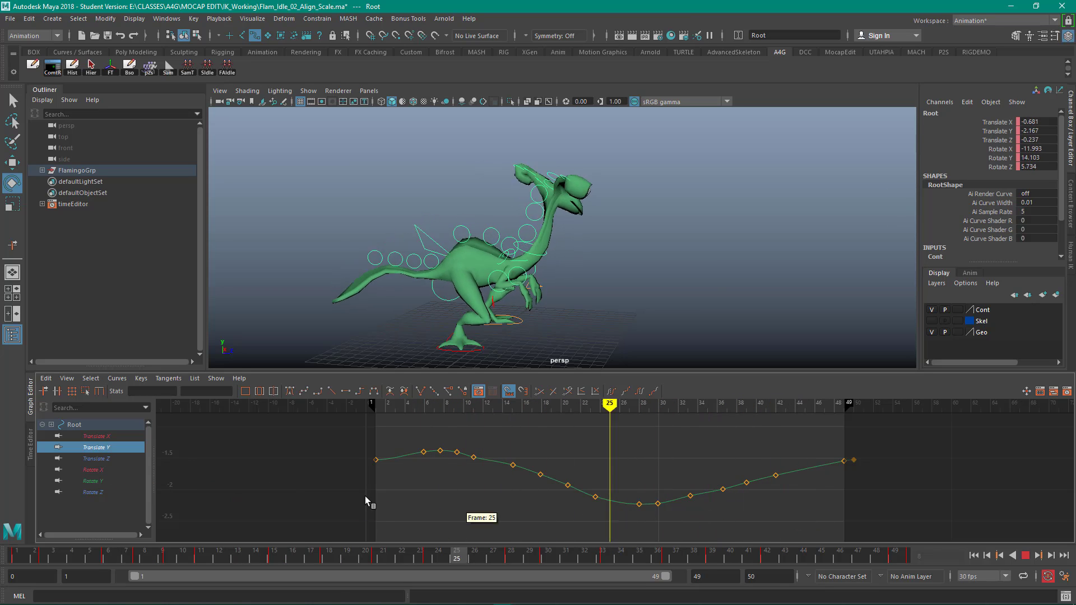
key(alt+v)
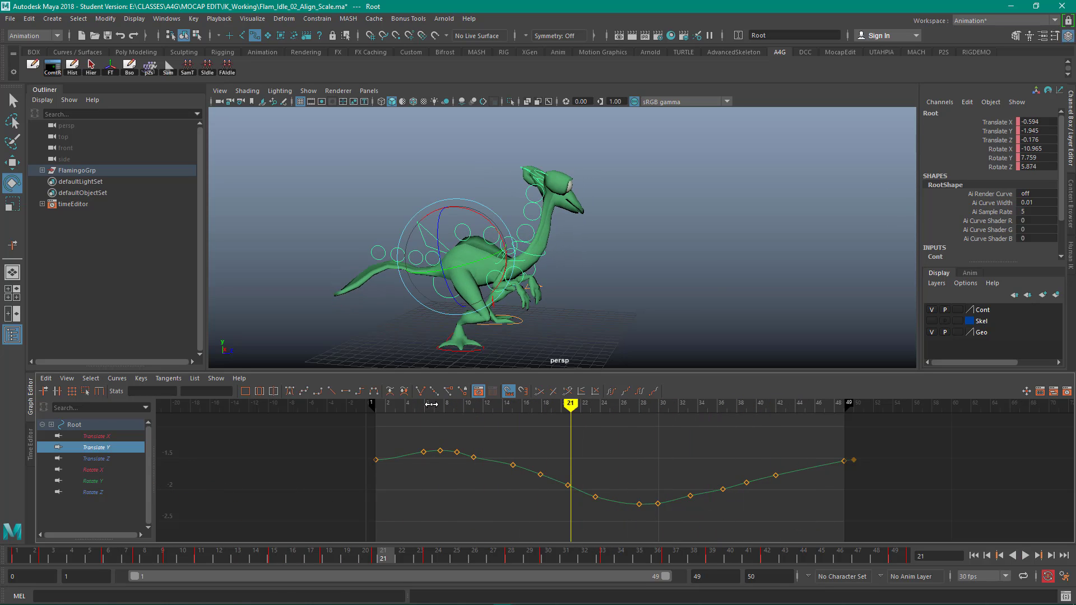
alt+middle_drag(468, 500, 456, 524)
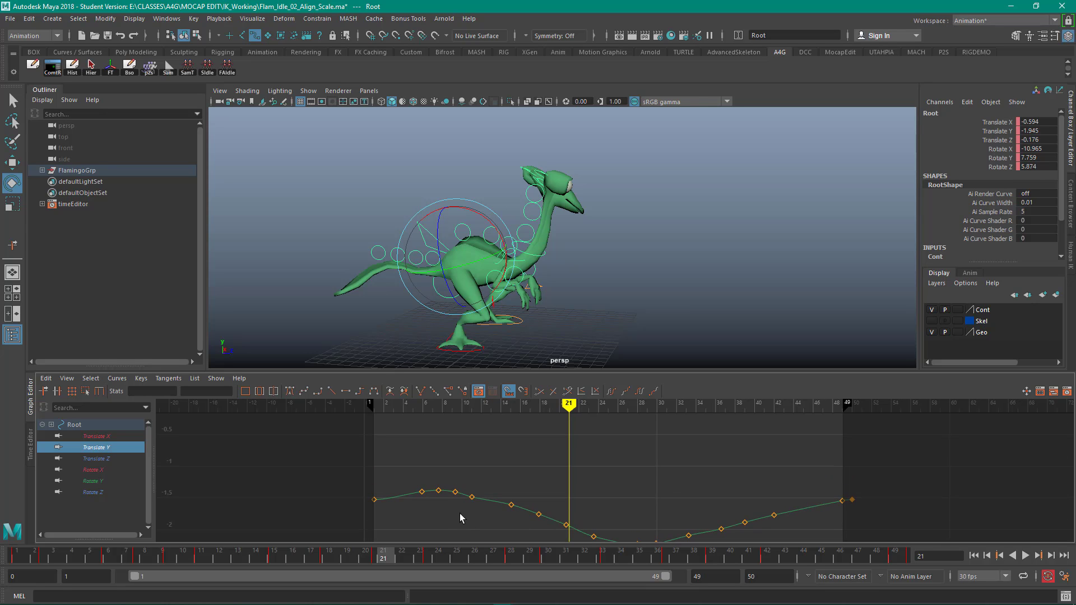
drag(435, 477, 443, 512)
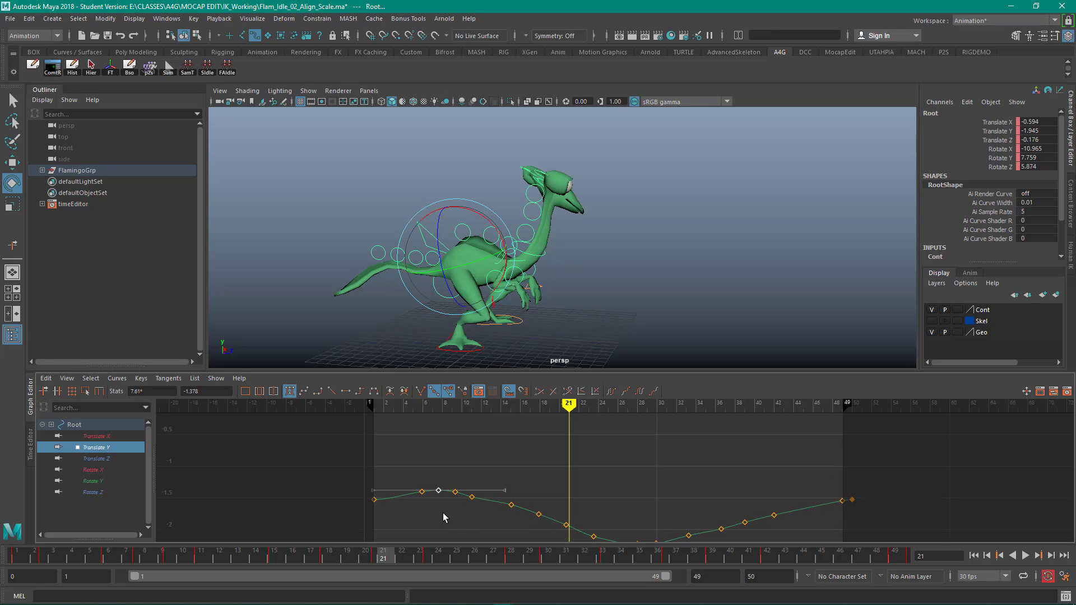
shift+middle_drag(443, 512, 451, 445)
click(451, 445)
Try to delete the Translate Y keys around the raised peak, with the current time moved to frame 14.
mouse_move(572, 403)
mouse_down()
mouse_move(413, 402)
mouse_move(500, 402)
mouse_up()
drag(399, 480, 489, 513)
key(Delete)
key(Delete)
key(Delete)
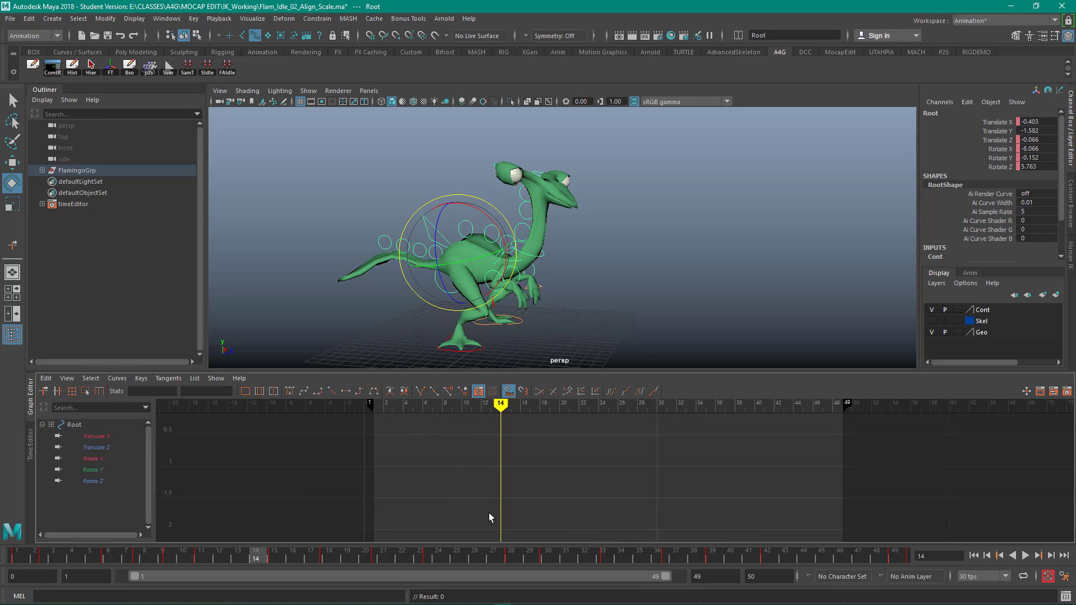
Undo the key deletions and the raised peak on the Root control's Translate Y curve.
key(ctrl+z)
click(360, 163)
drag(392, 194, 428, 219)
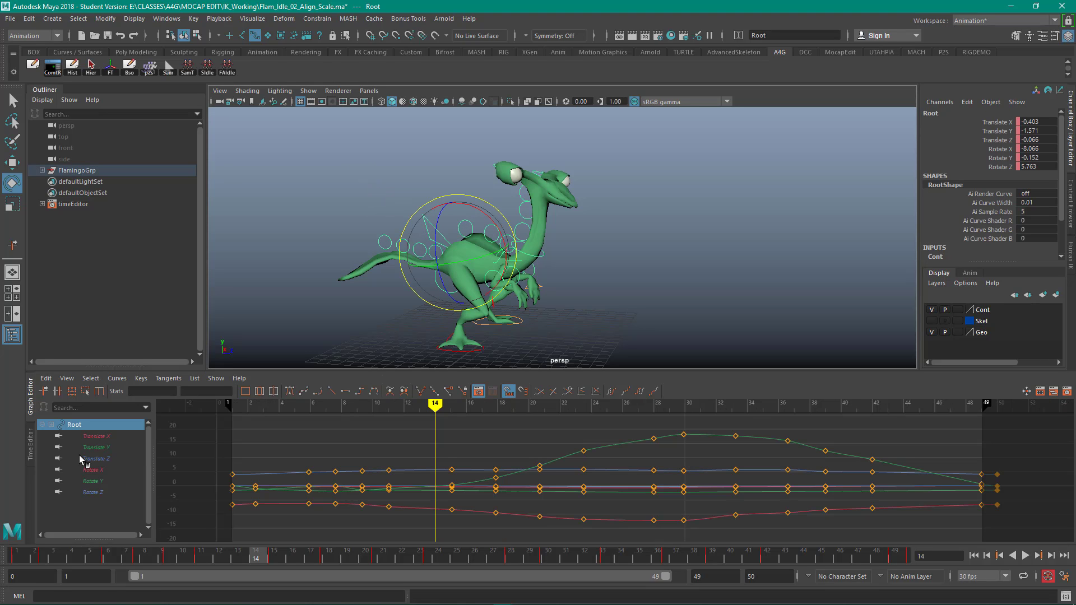
click(107, 448)
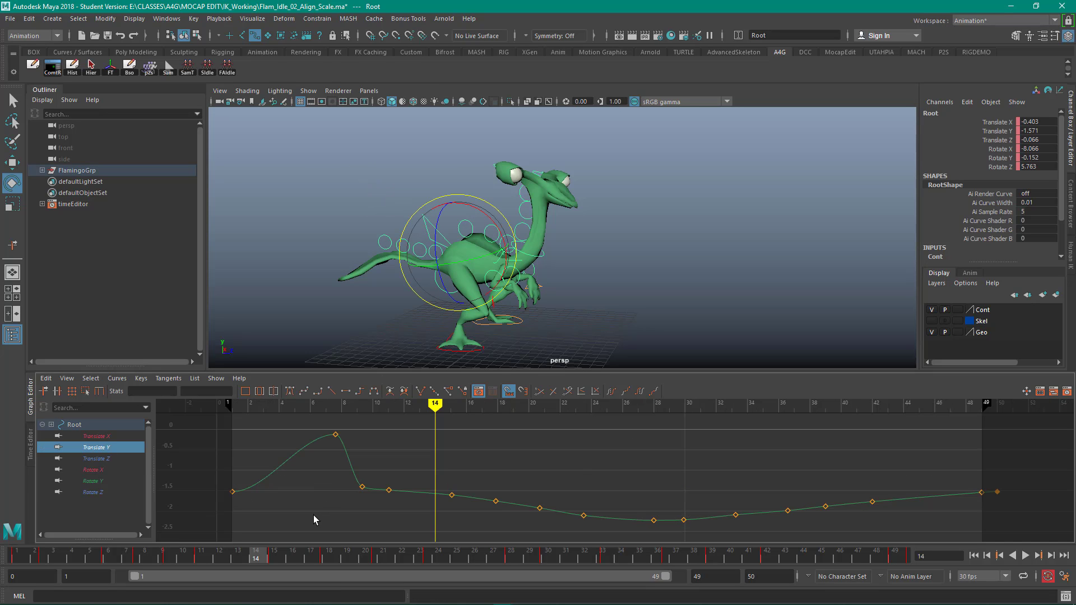
key(ctrl+z)
key(ctrl+z)
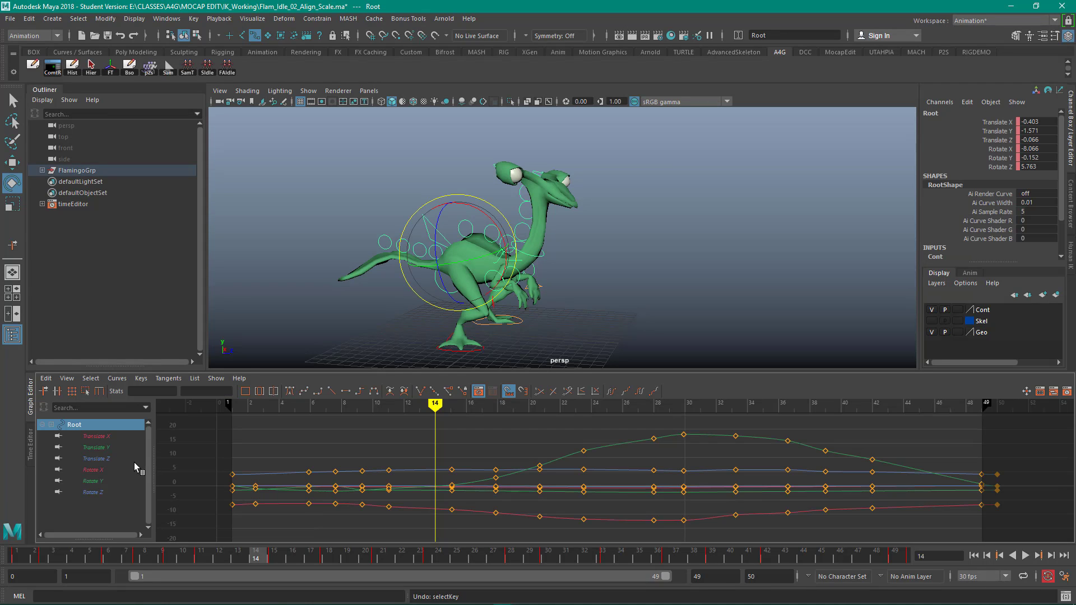
click(110, 448)
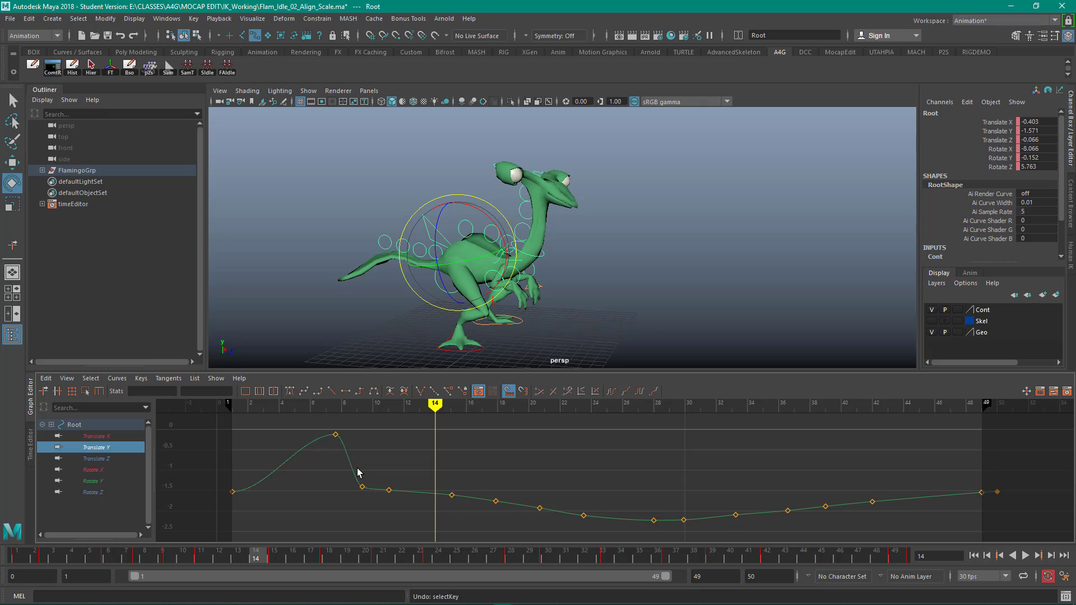
key(ctrl+z)
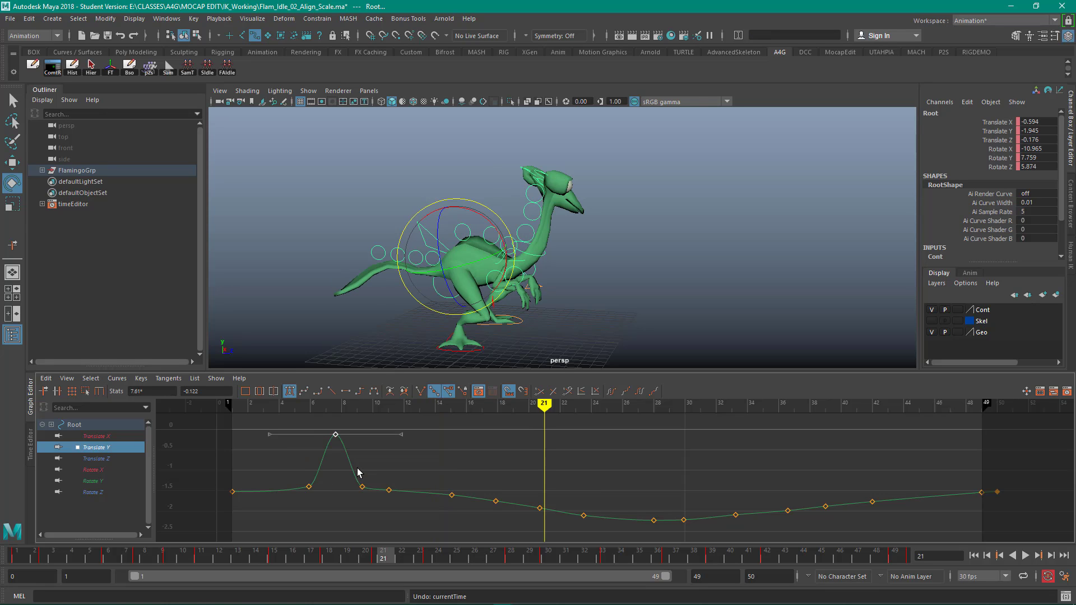
key(ctrl+z)
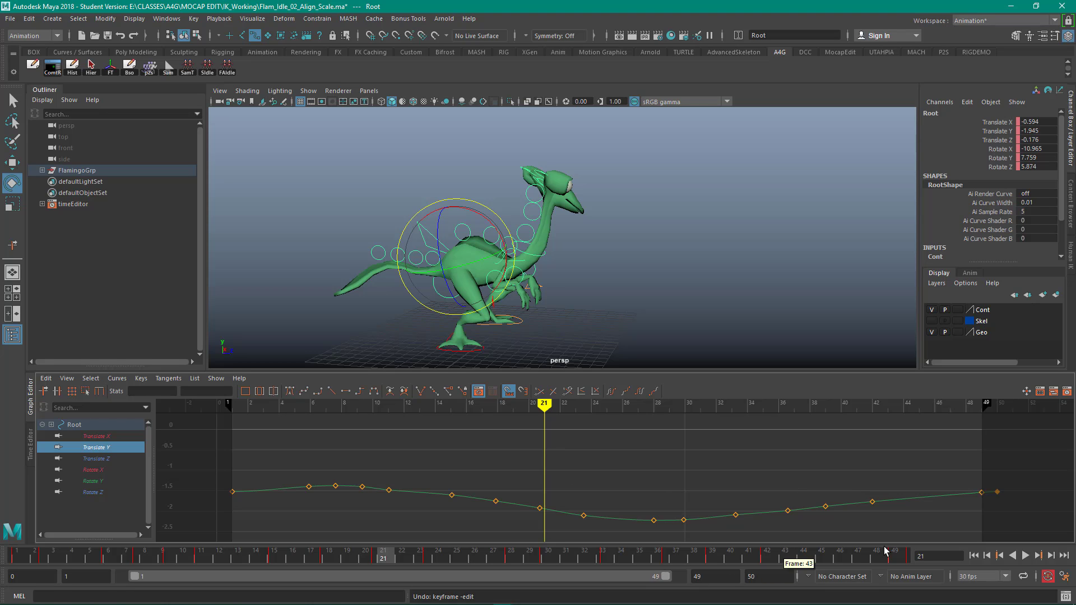
Scrub the animation back to frame 1 from the side view and again from an angled view.
click(883, 561)
drag(880, 560, 20, 562)
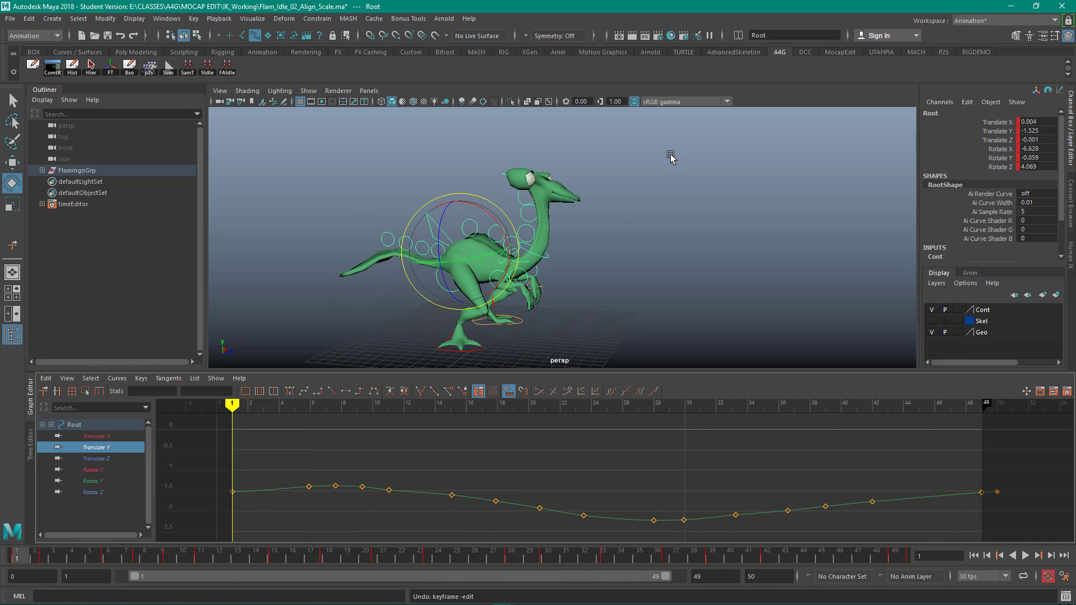
alt+drag(697, 212, 665, 242)
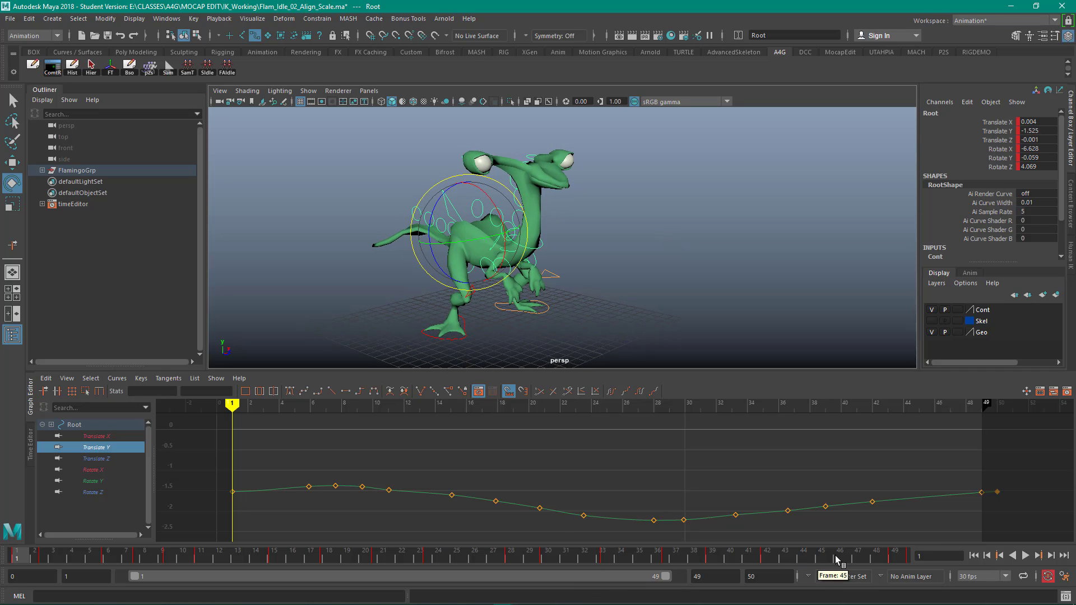
drag(842, 559, 7, 586)
Show the animation layers, select all of the creature's controls and create an animation layer from the selection.
click(971, 274)
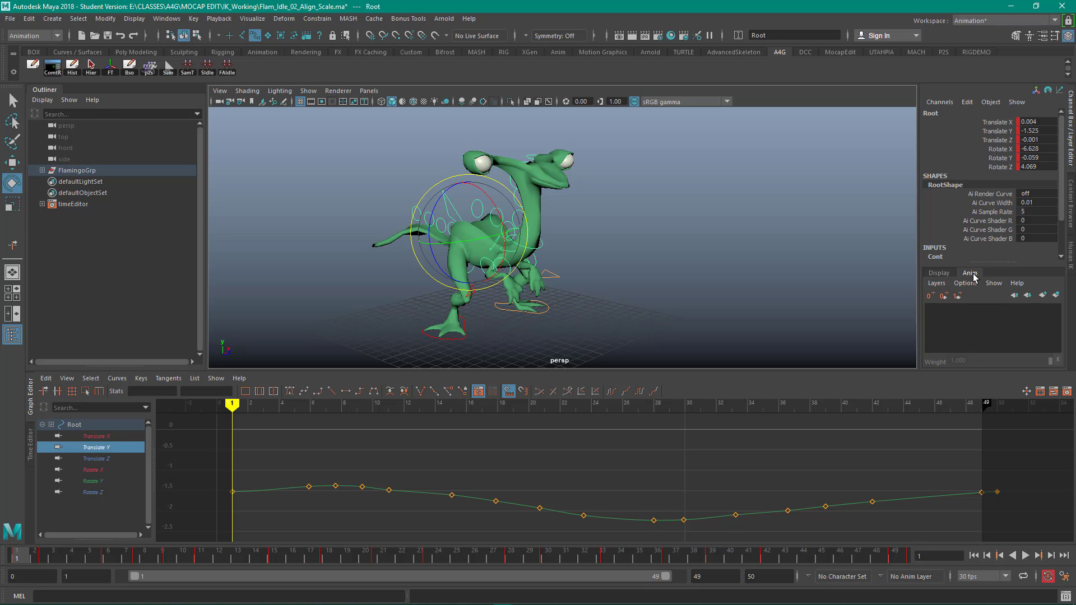
click(662, 256)
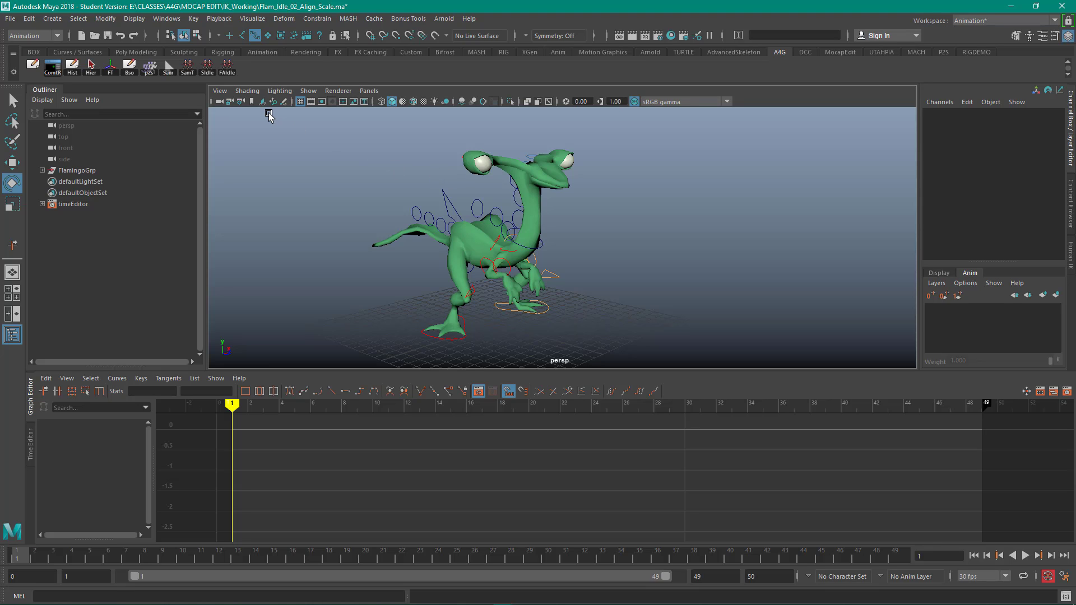
drag(267, 116, 694, 346)
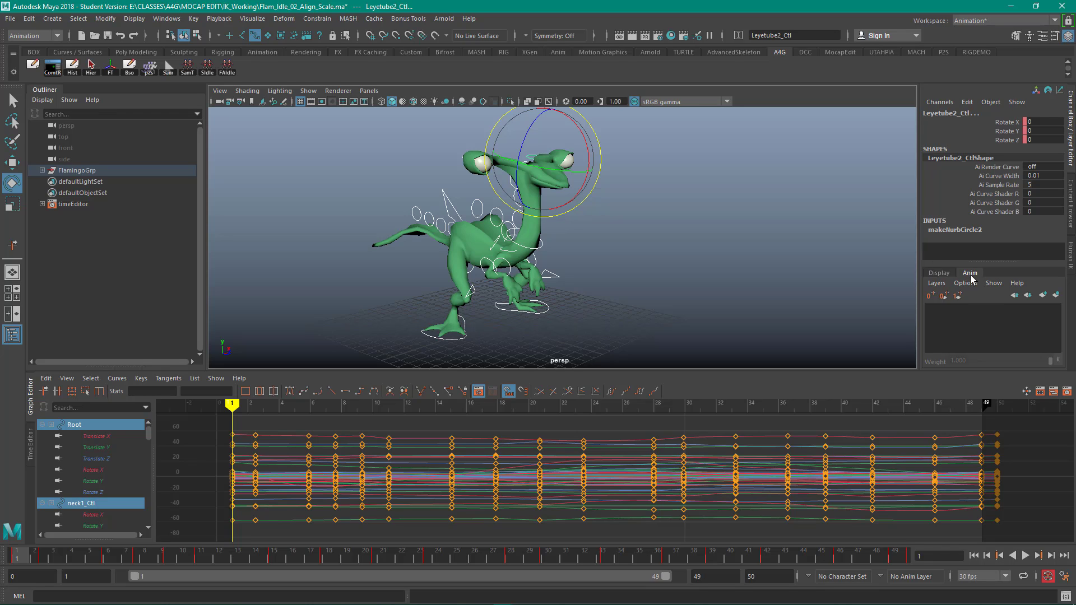
click(1057, 296)
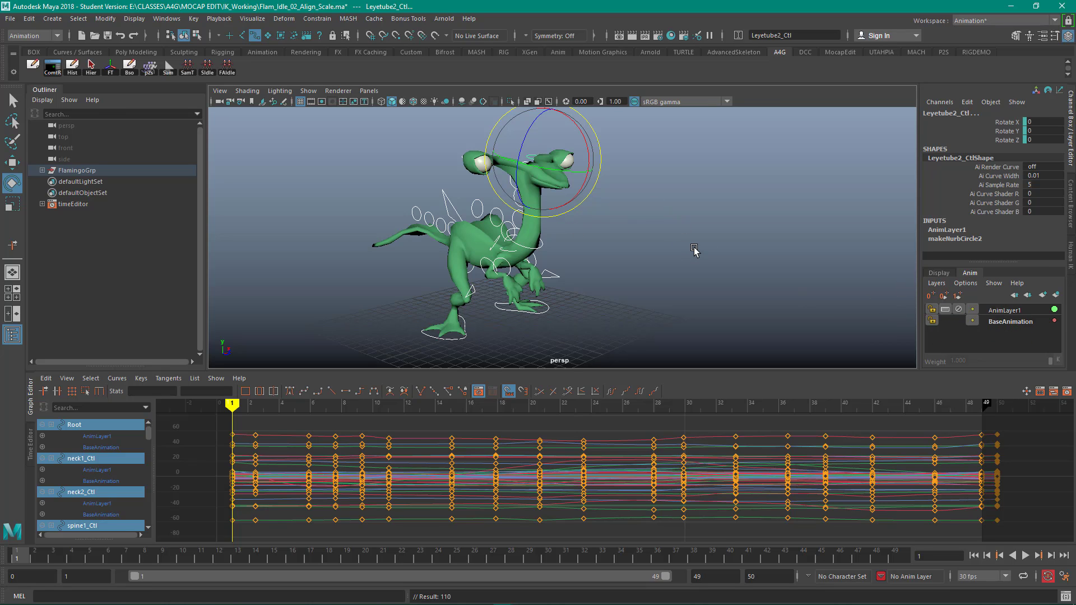
Compare the curves on AnimLayer1 and BaseAnimation, then scrub through the base animation to frame 16.
click(1005, 311)
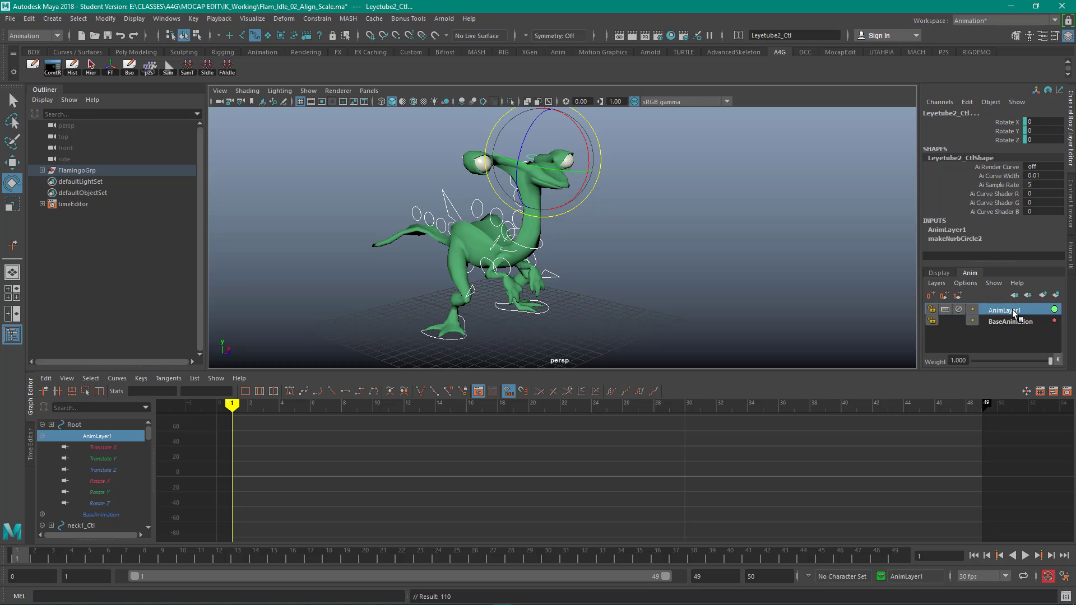
click(1017, 323)
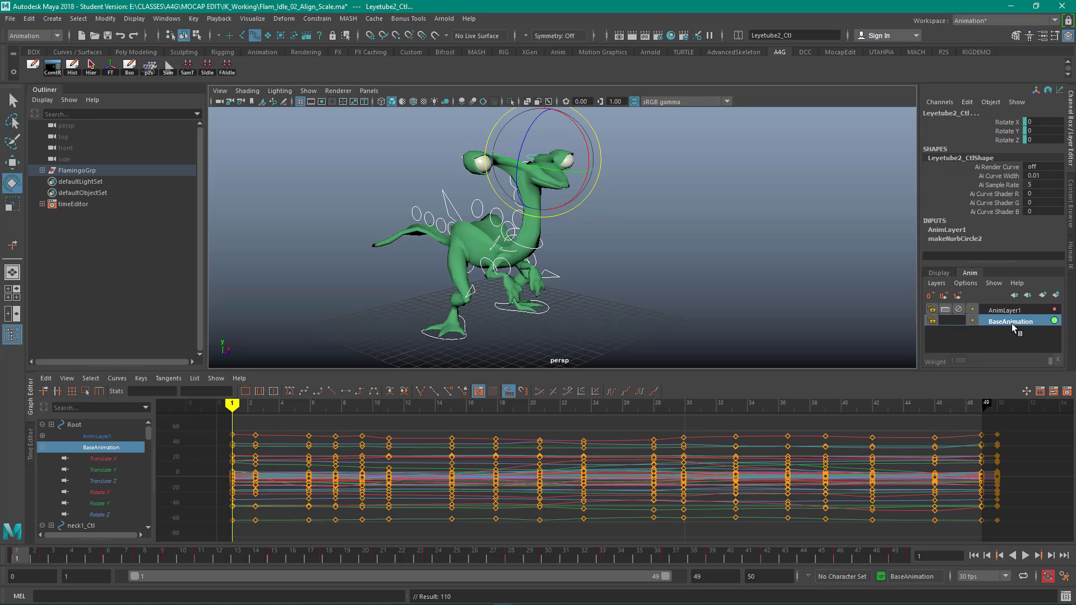
drag(500, 559, 310, 502)
Rename AnimLayer1 as FullBody.
click(1019, 311)
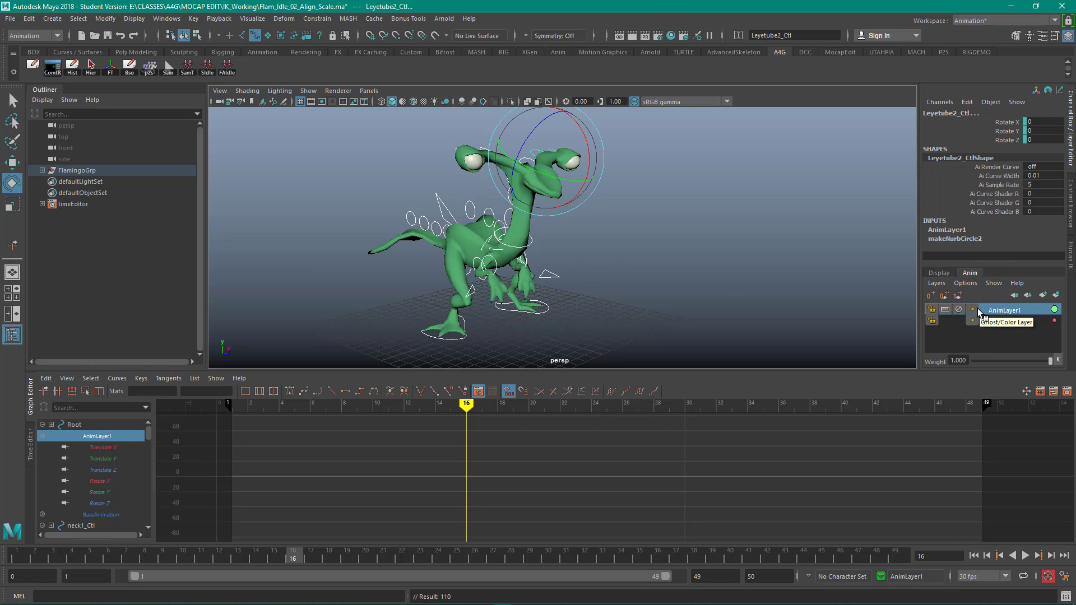
double_click(998, 312)
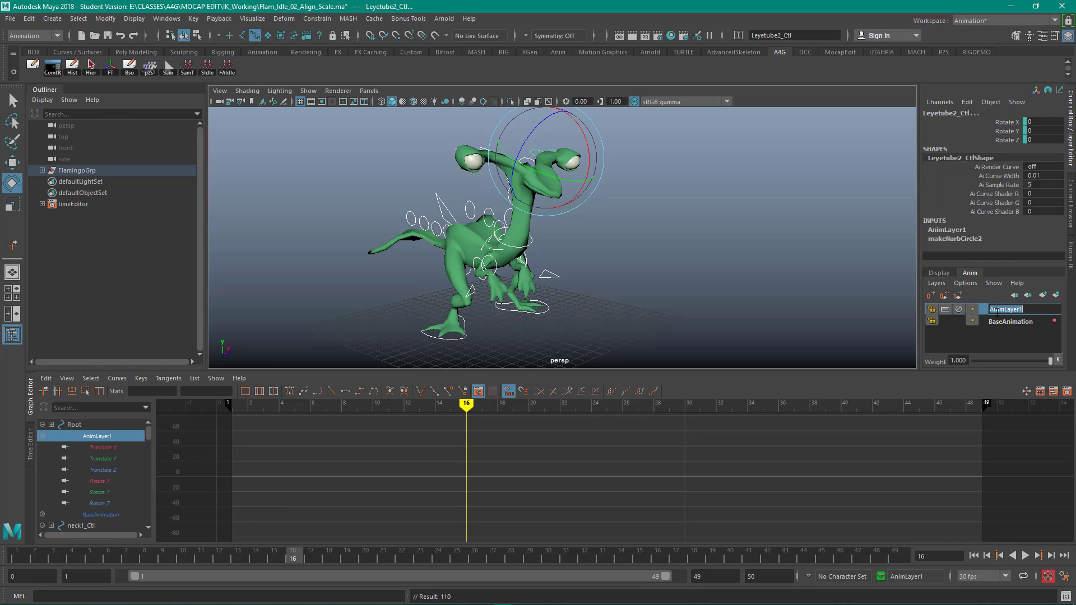
text(L)
text(Body)
key(Return)
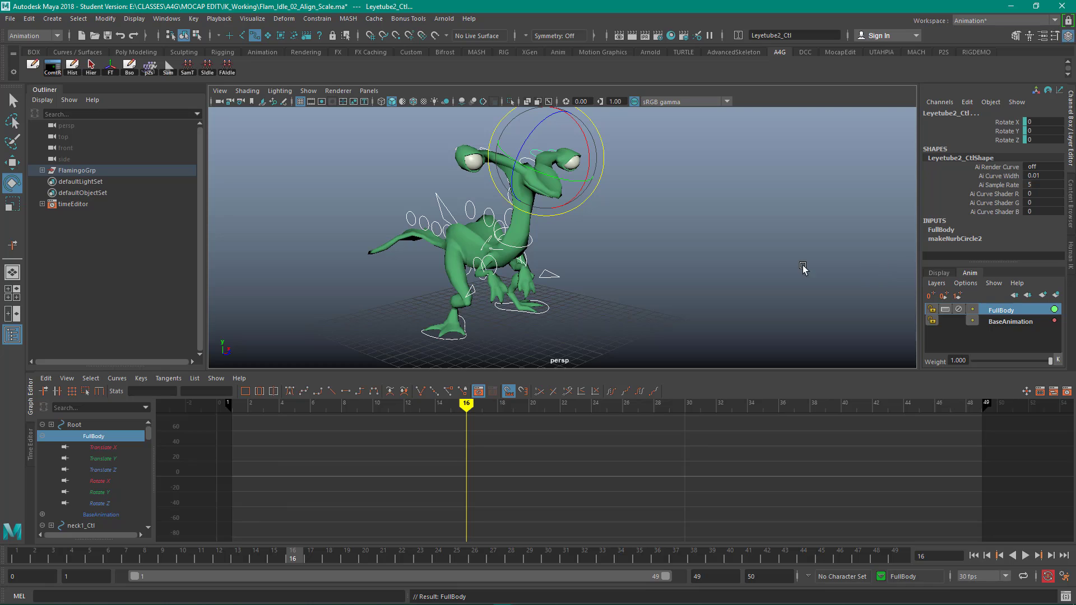
Select only the Root control and create a second animation layer from it above FullBody.
click(691, 243)
alt+drag(644, 241, 686, 241)
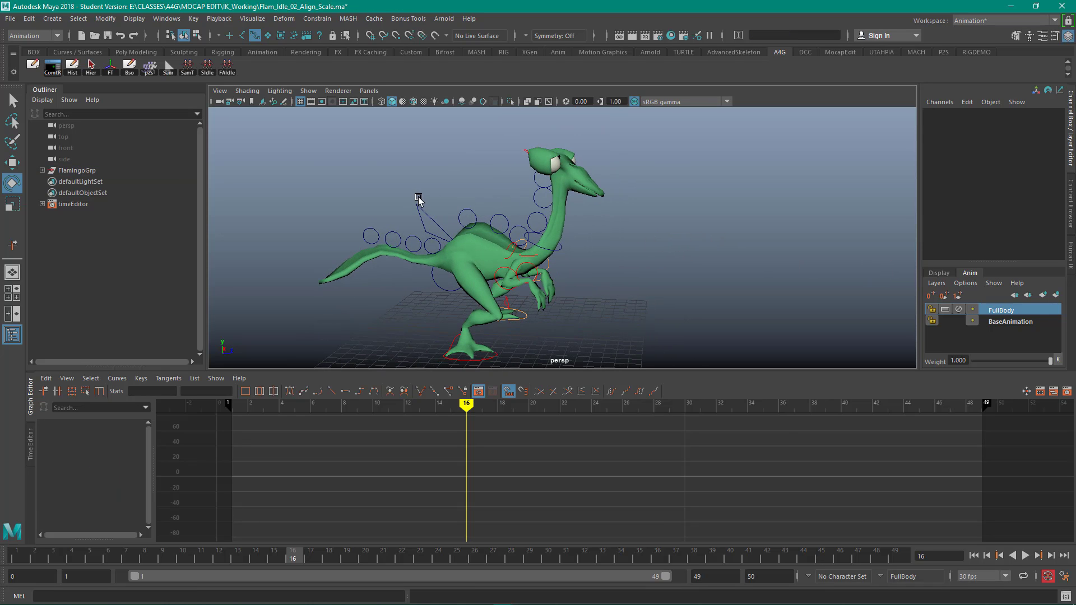
click(421, 206)
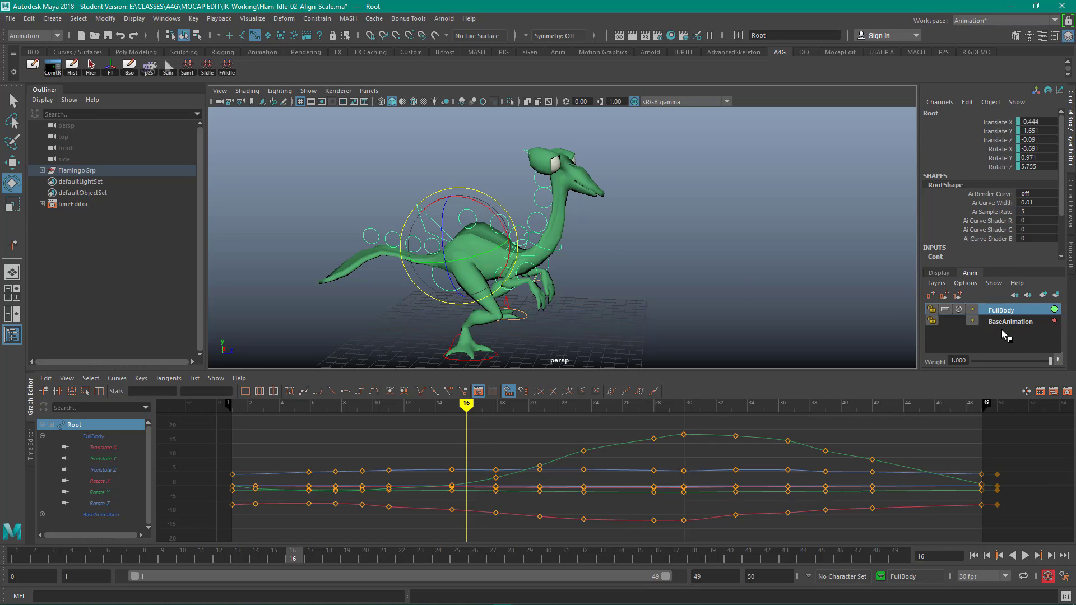
click(1057, 295)
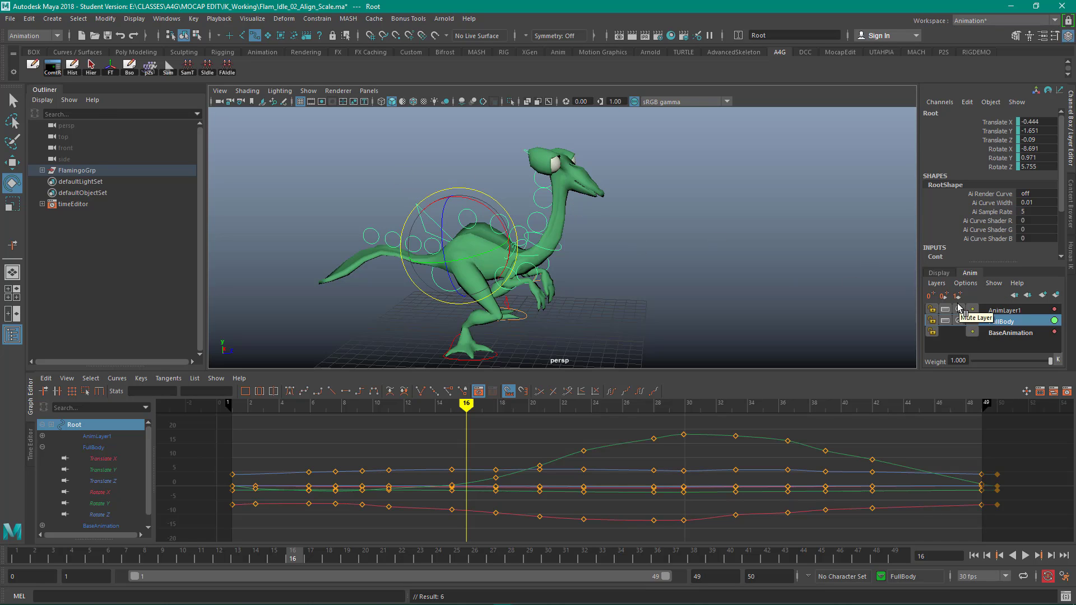
Rename the Root control's new animation layer as Hips.
double_click(1003, 309)
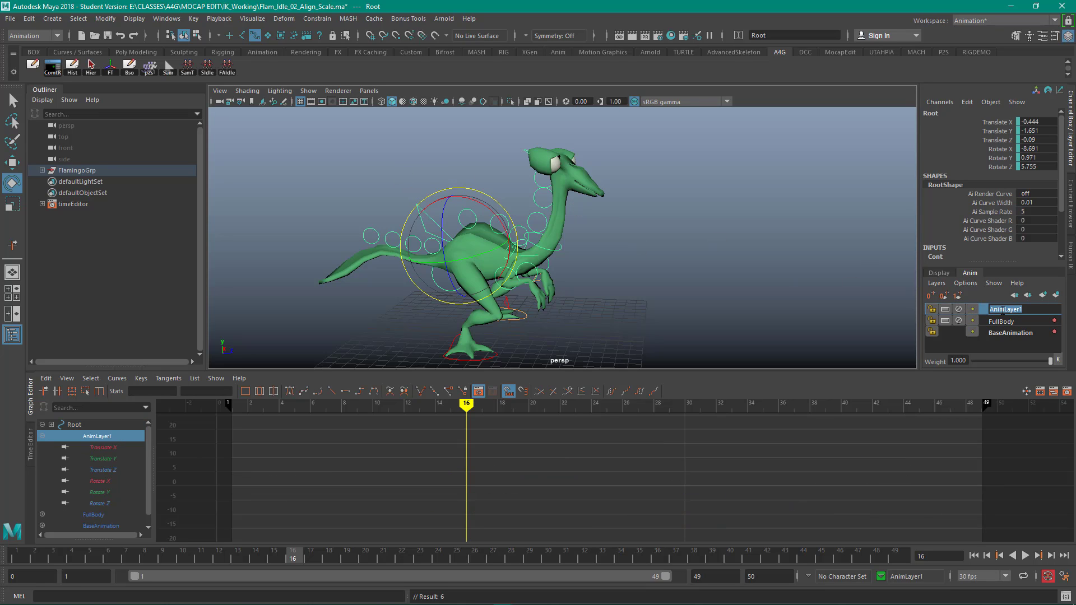
text(Hipes)
key(Return)
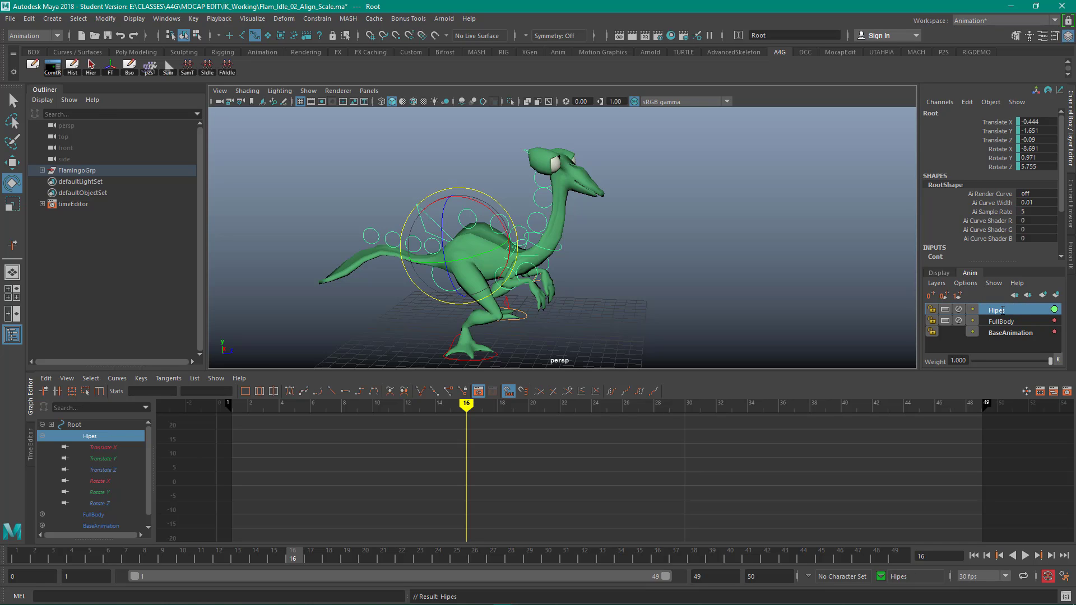
double_click(1009, 309)
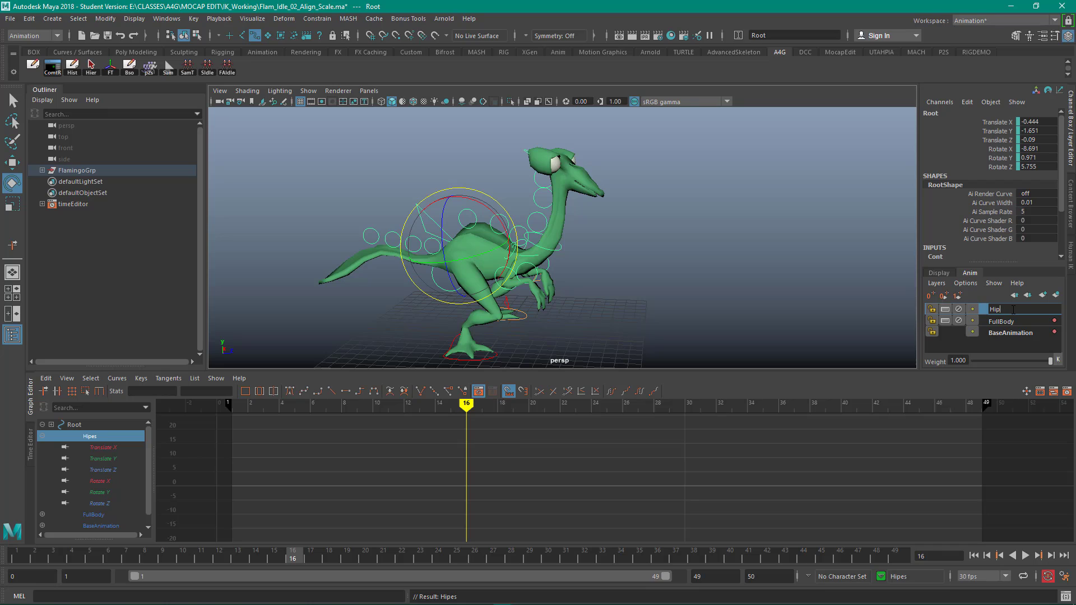
text(Hips)
key(Return)
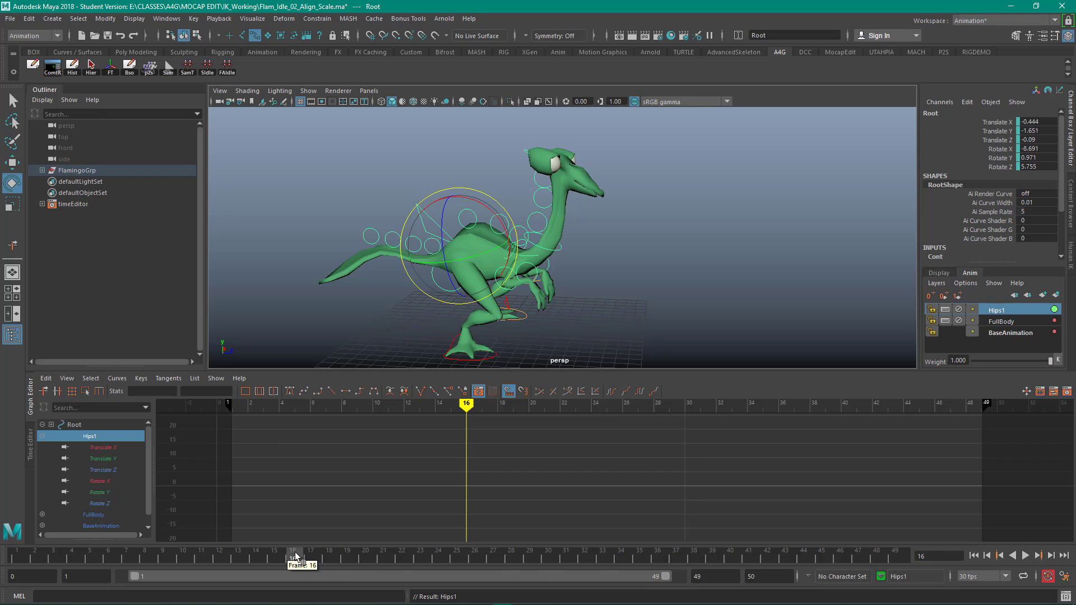
Return to frame 1, reselect the Root control and make the Hips1 animation layer active.
drag(295, 552, 4, 555)
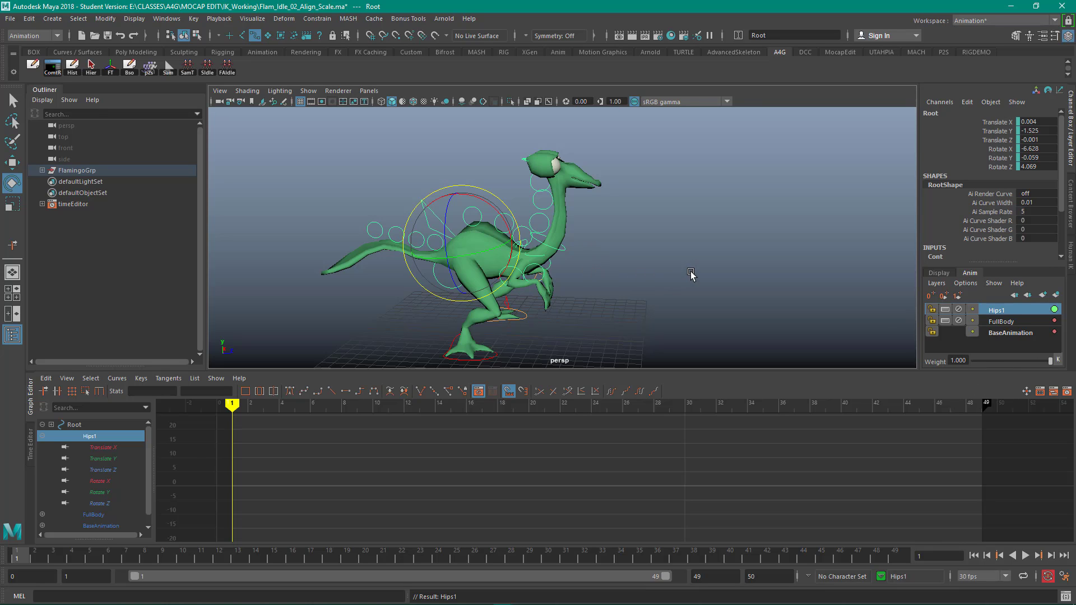
click(385, 169)
drag(388, 169, 428, 217)
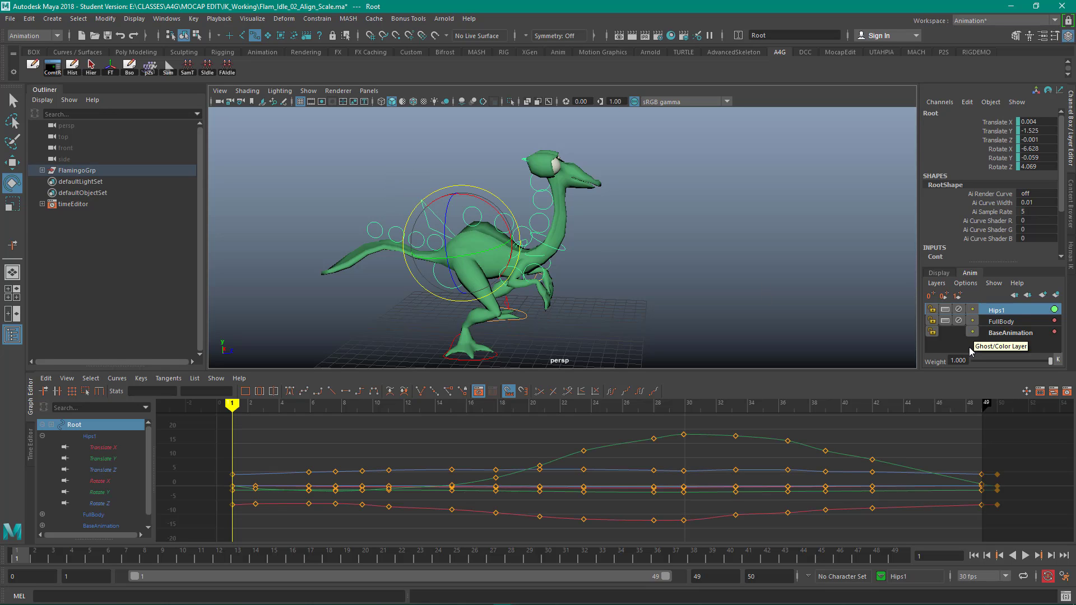
click(1012, 312)
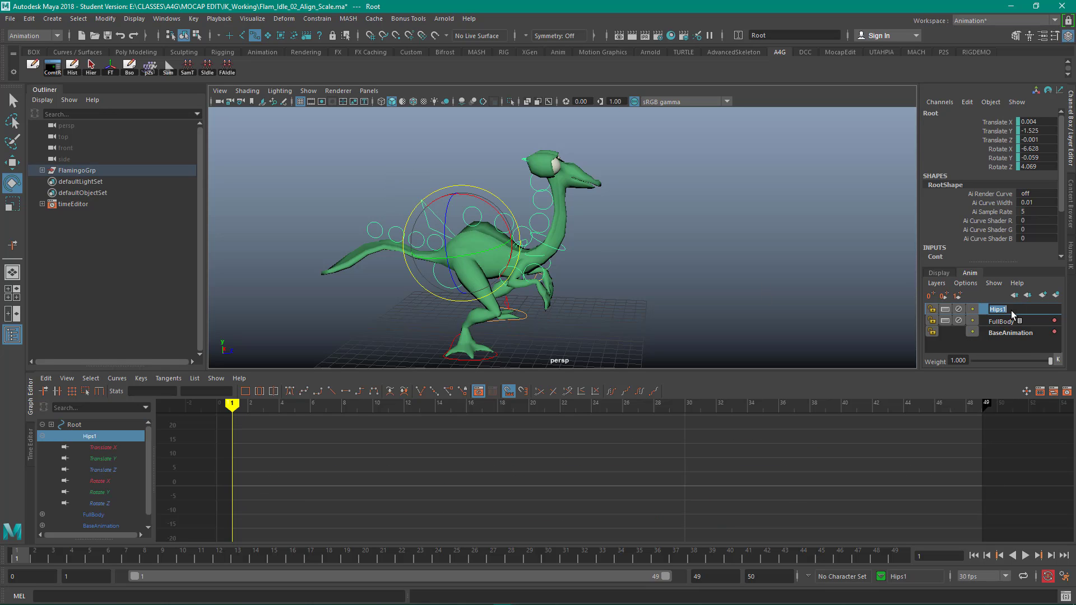
click(1003, 331)
click(1010, 309)
Turn on ghosting for the Hips1 animation layer and set its ghost colour to magenta.
click(973, 310)
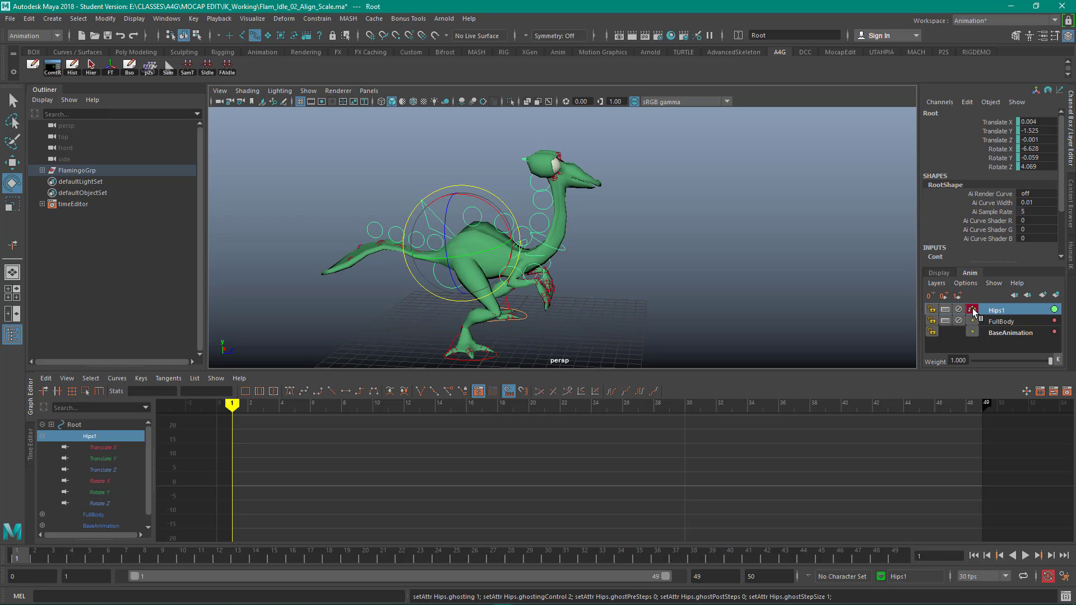
right_click(973, 310)
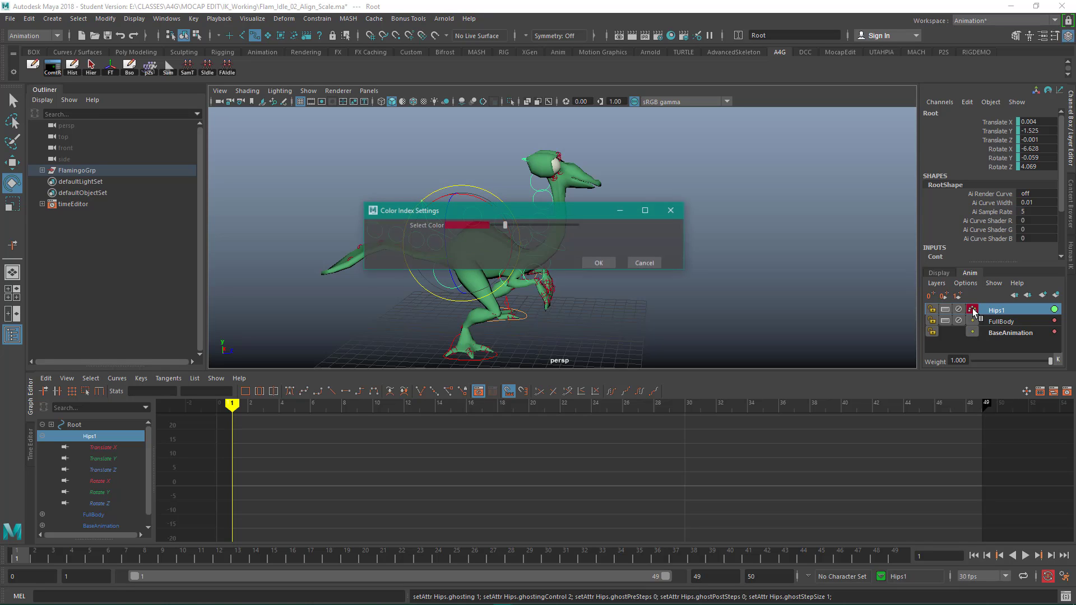
drag(507, 224, 526, 227)
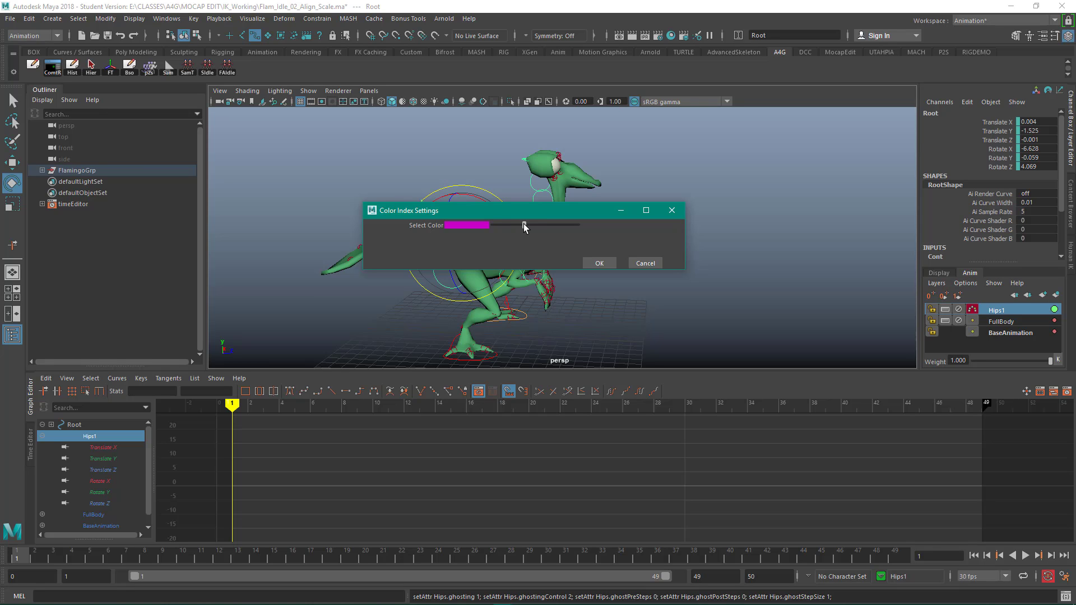
click(598, 263)
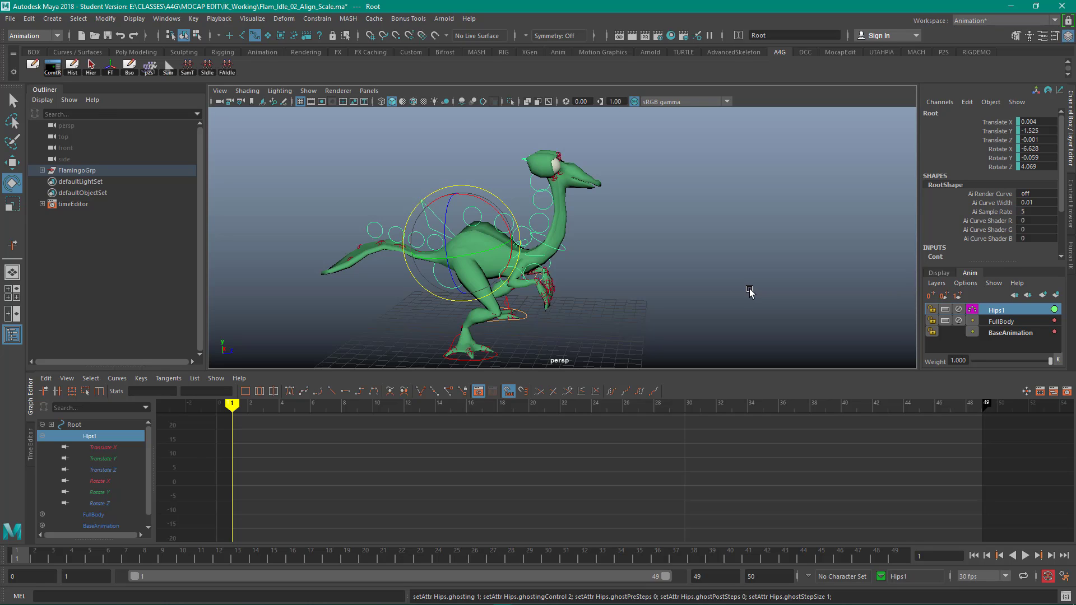
Reselect the Root control and compare its curves on the BaseAnimation, FullBody and Hips1 layers, ending with Hips1 active.
click(750, 291)
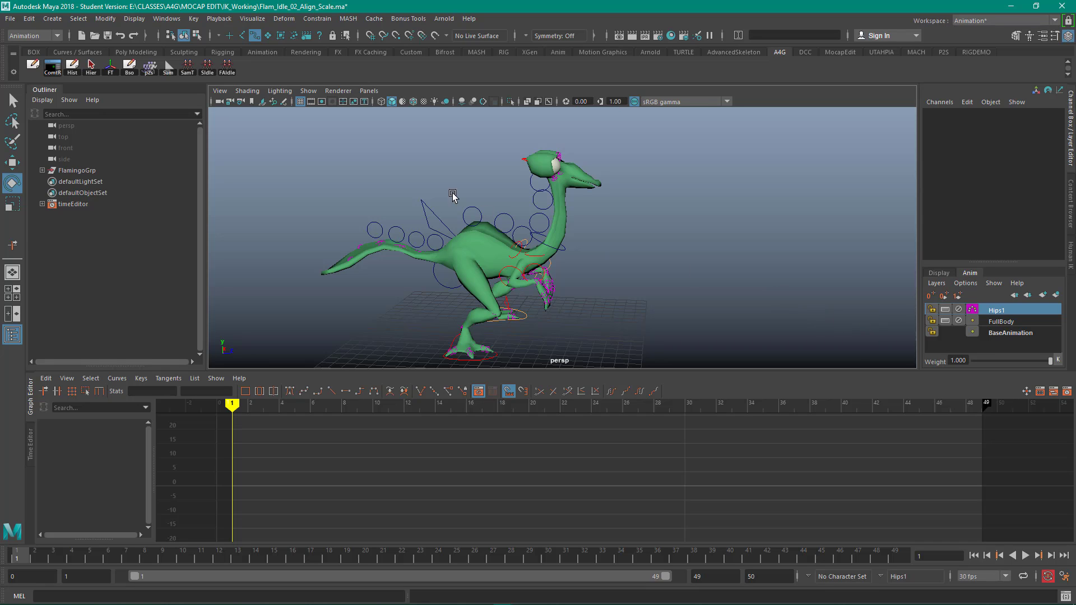
click(427, 208)
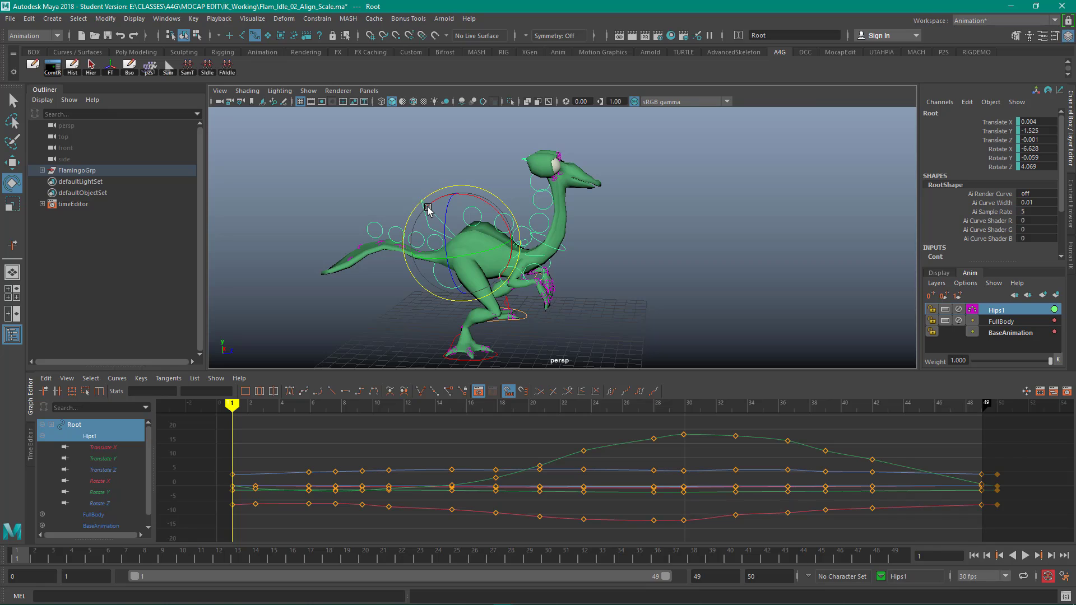
click(1003, 310)
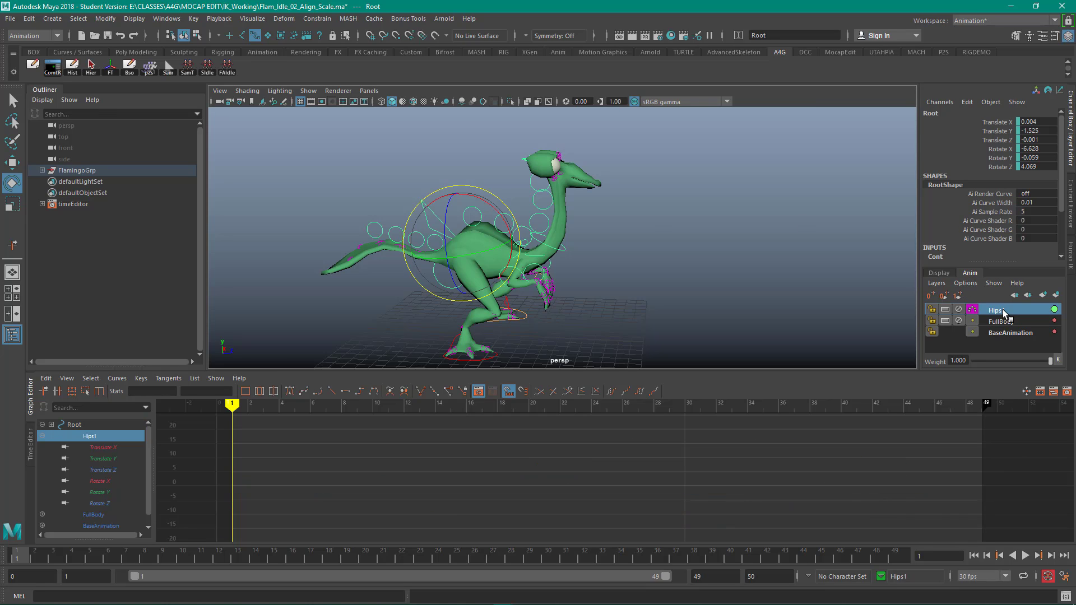
click(1001, 320)
click(1001, 311)
click(1005, 332)
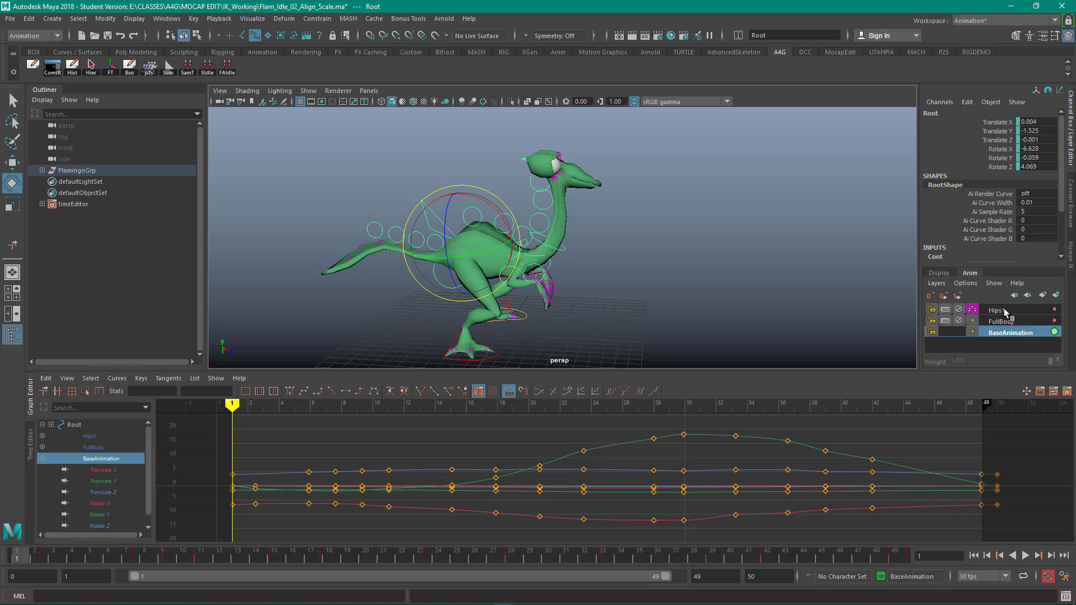
click(1004, 311)
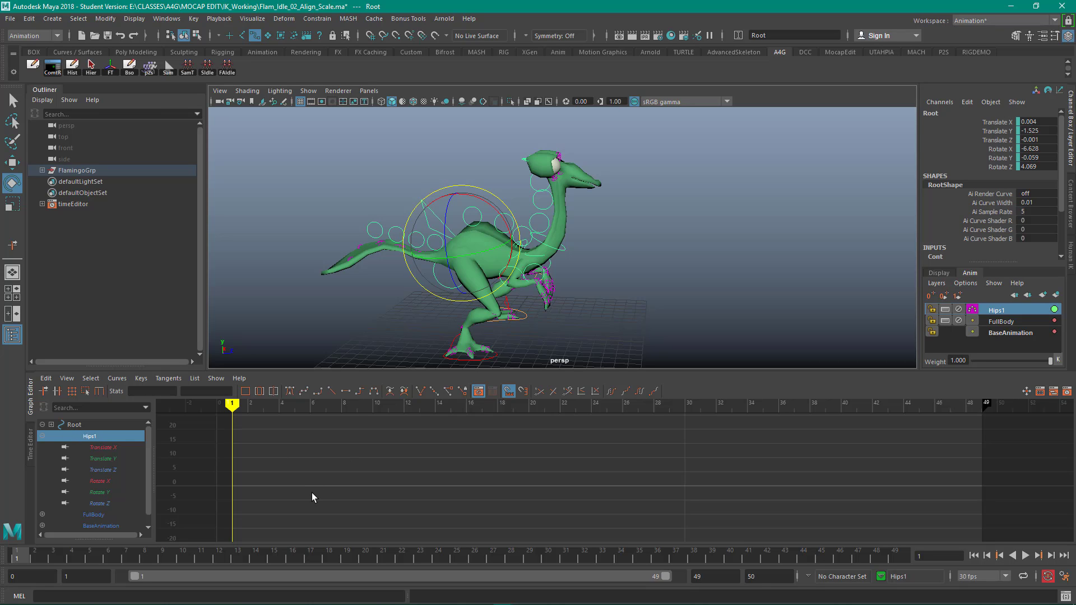
Key the Root control on Hips1 at frame 1 and raise it to a Translate Y of about -0.63 at frame 13.
key(s)
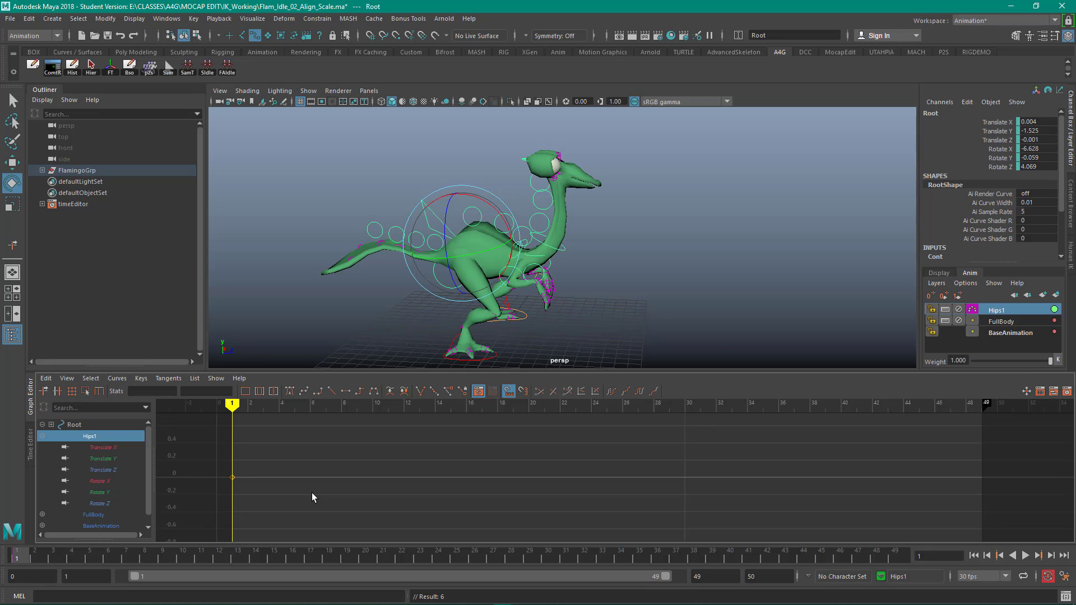
drag(232, 405, 425, 430)
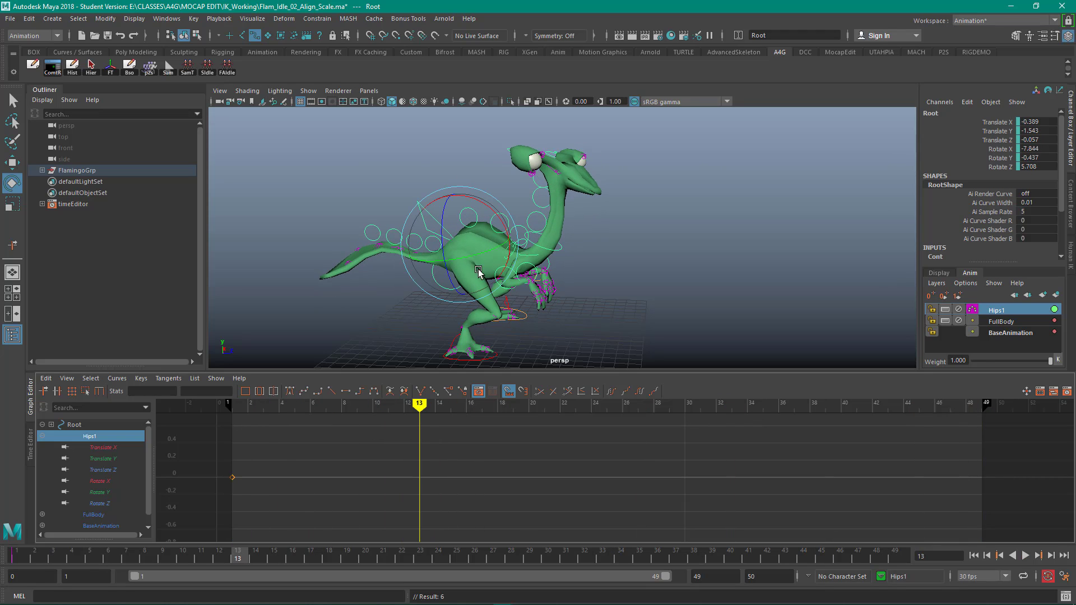
drag(401, 164, 460, 175)
key(w)
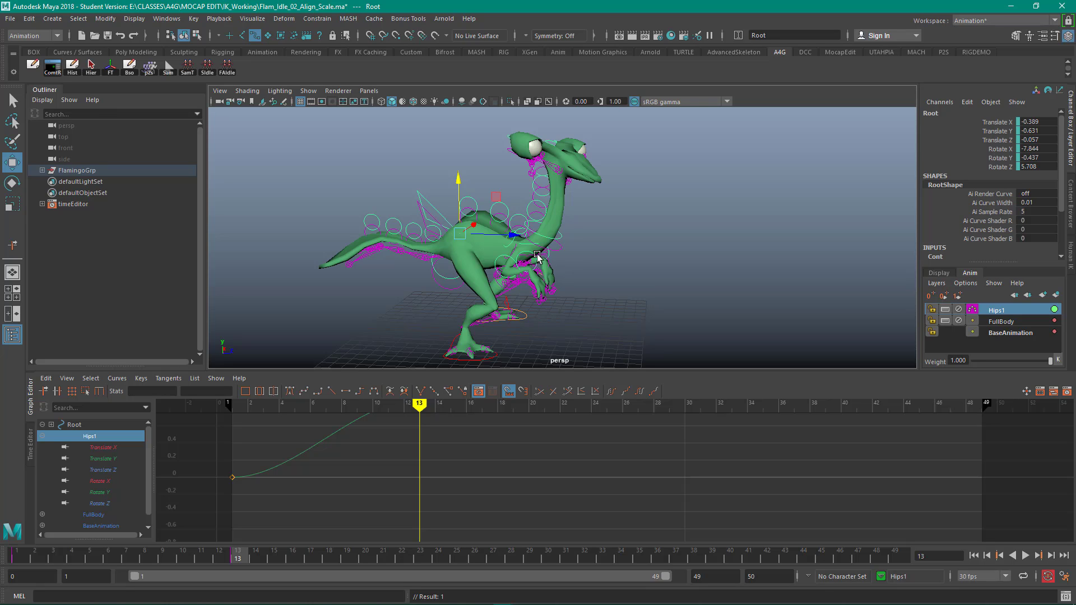
key(f)
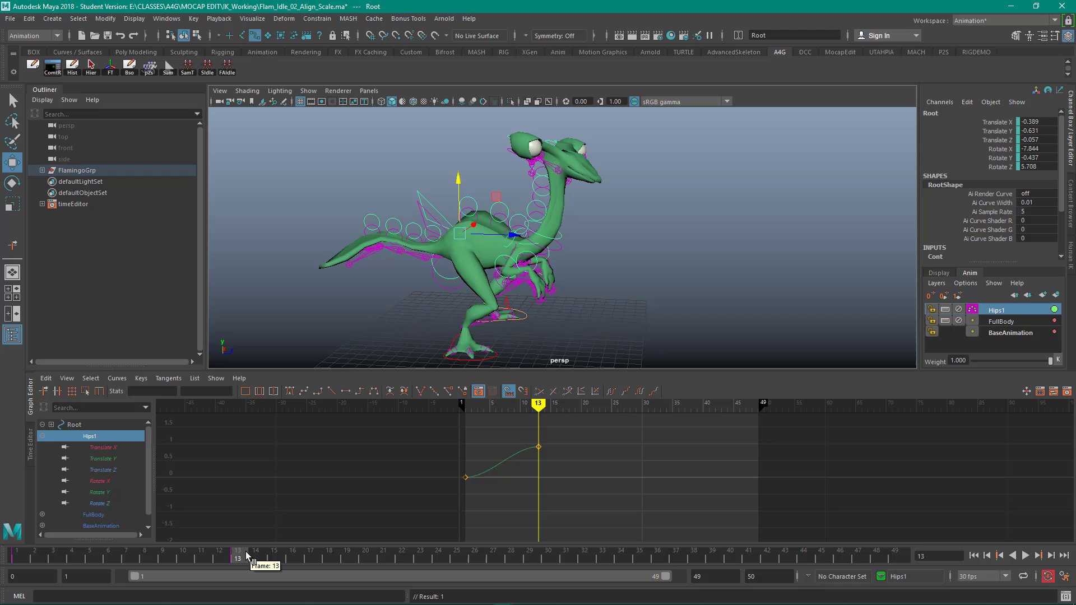
Lower the Root control to a Translate Y of about -2.6 at frame 24 and raise it to about -1.09 at frame 35.
drag(310, 558, 439, 559)
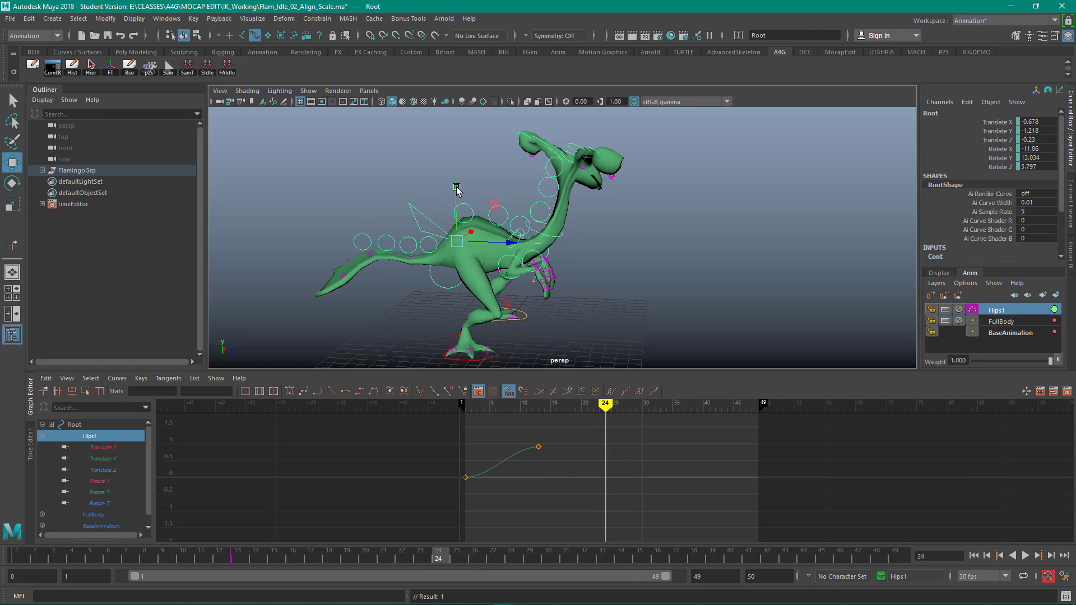
drag(457, 188, 460, 206)
key(s)
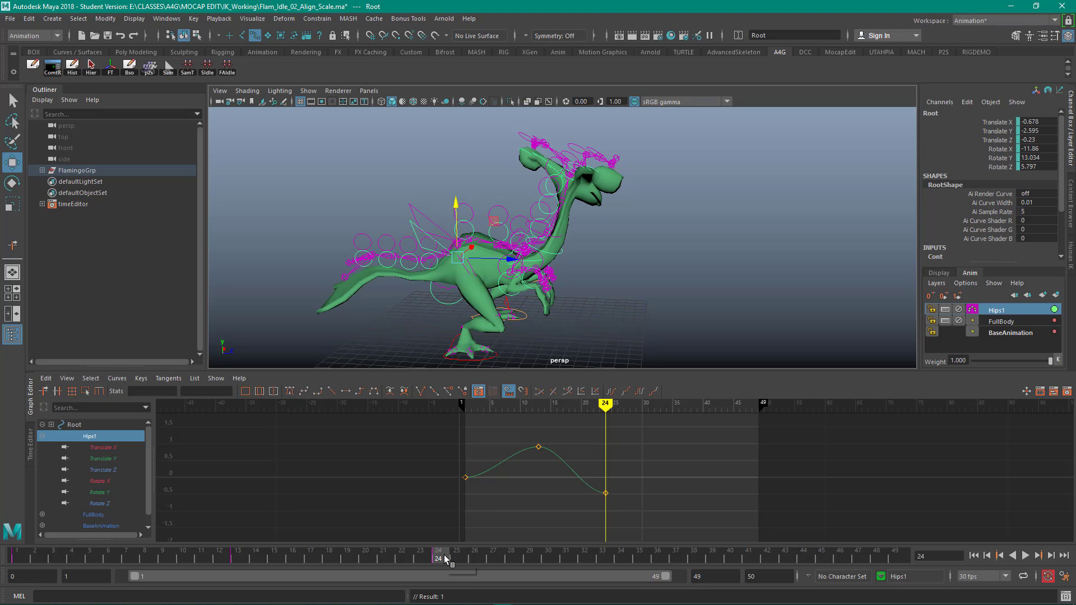
drag(446, 560, 639, 559)
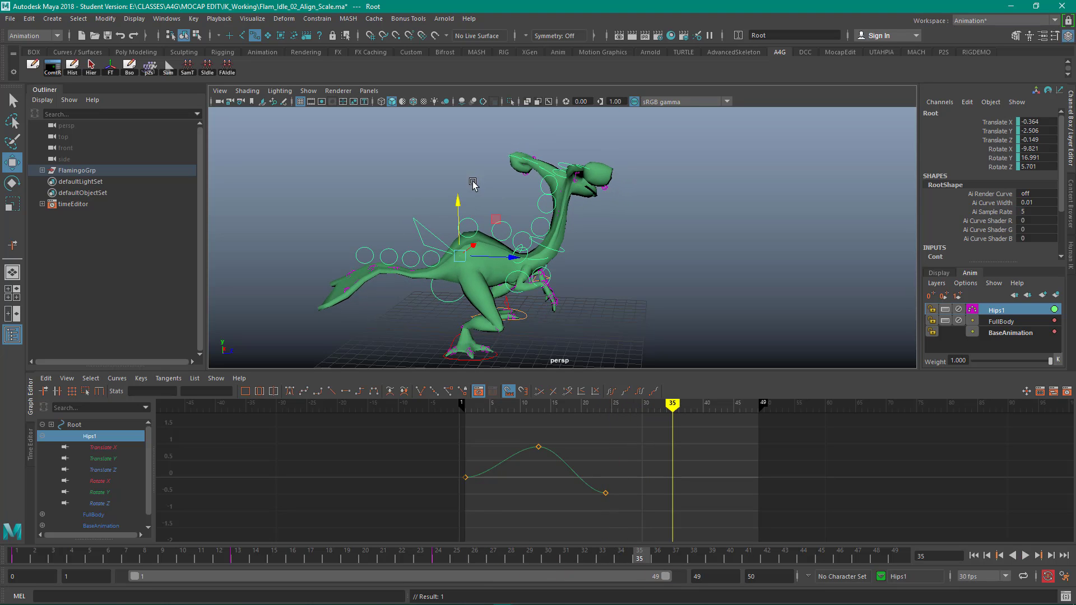
drag(459, 199, 459, 185)
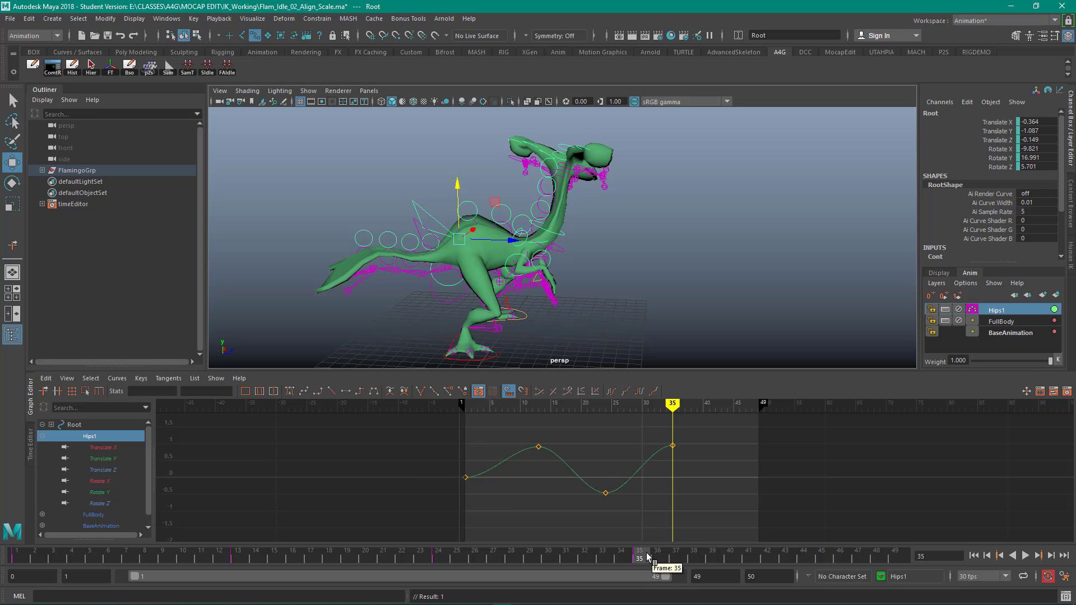
Lower the Root control to a Translate Y of about -1.93 at frame 43 and key it on Hips1.
key(alt+v)
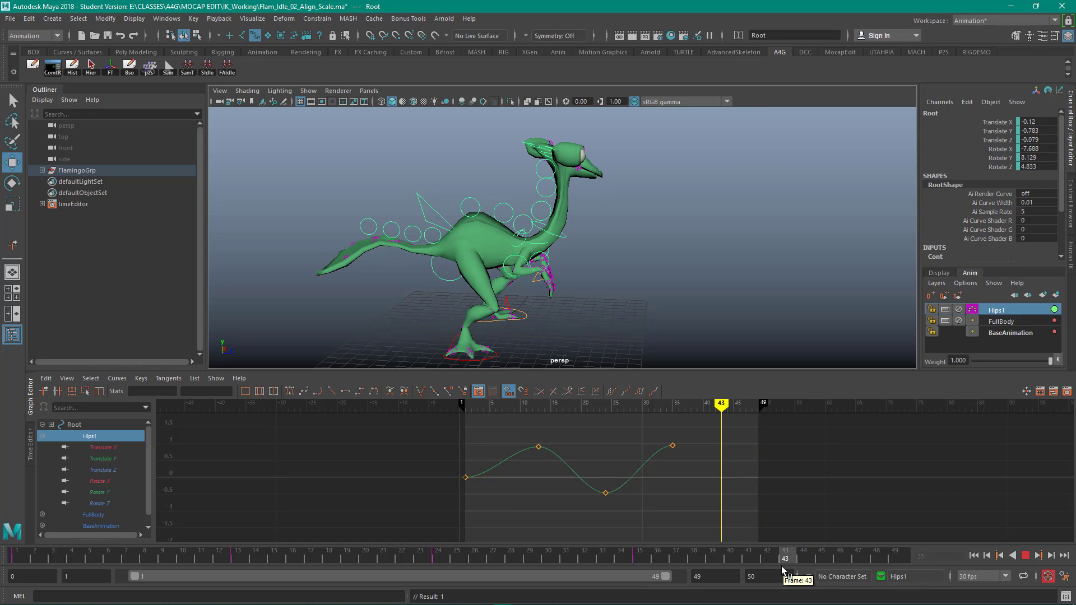
key(alt+v)
drag(461, 181, 462, 191)
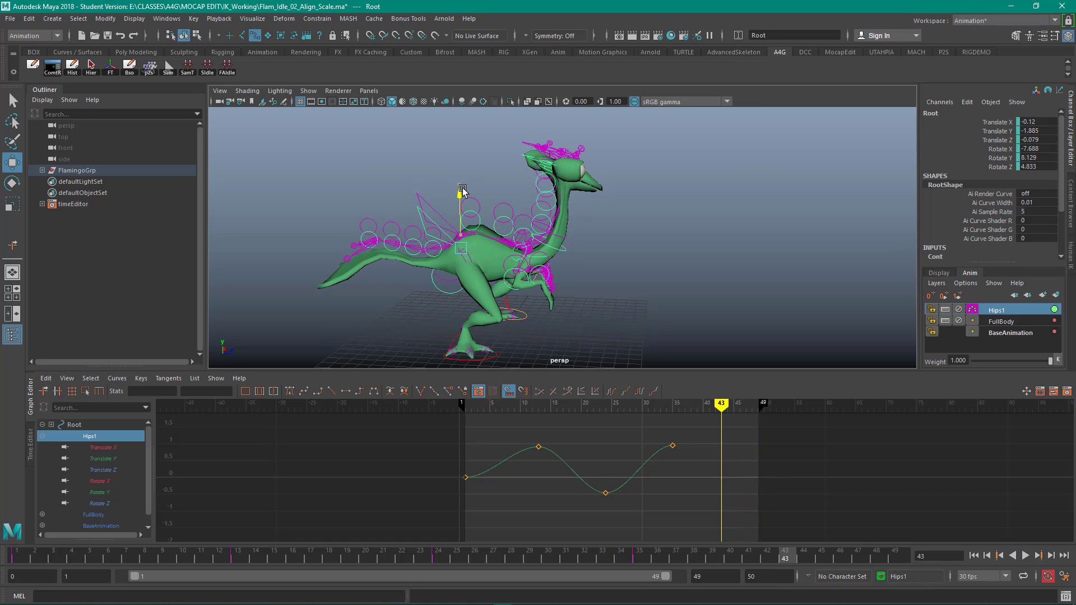
key(s)
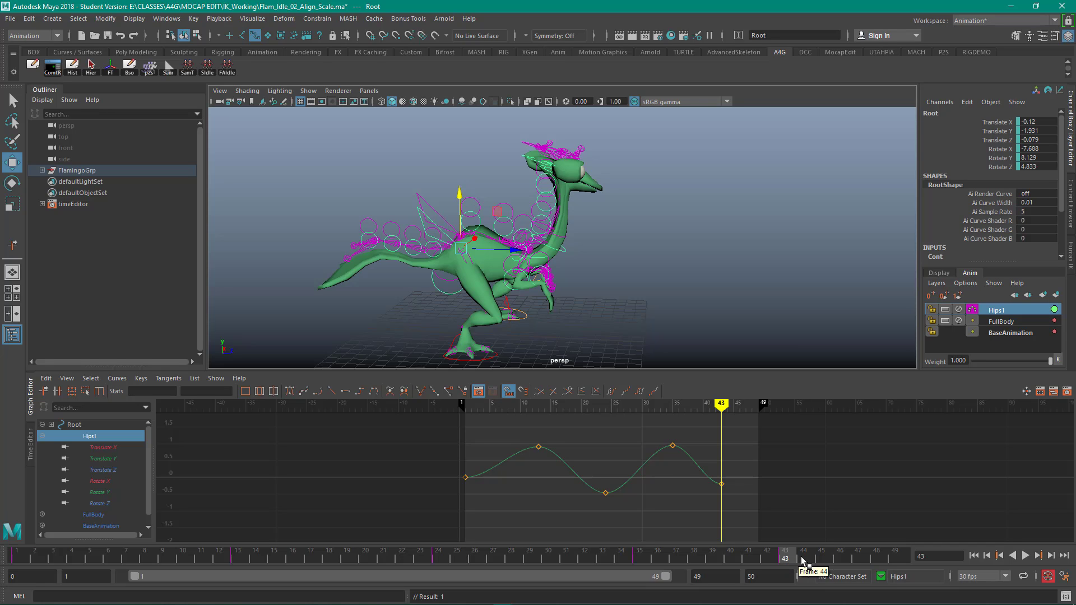
Try keying the Root control's frame 1 pose at frame 49 on Hips1, play the animation, and undo the key.
drag(805, 558, 915, 559)
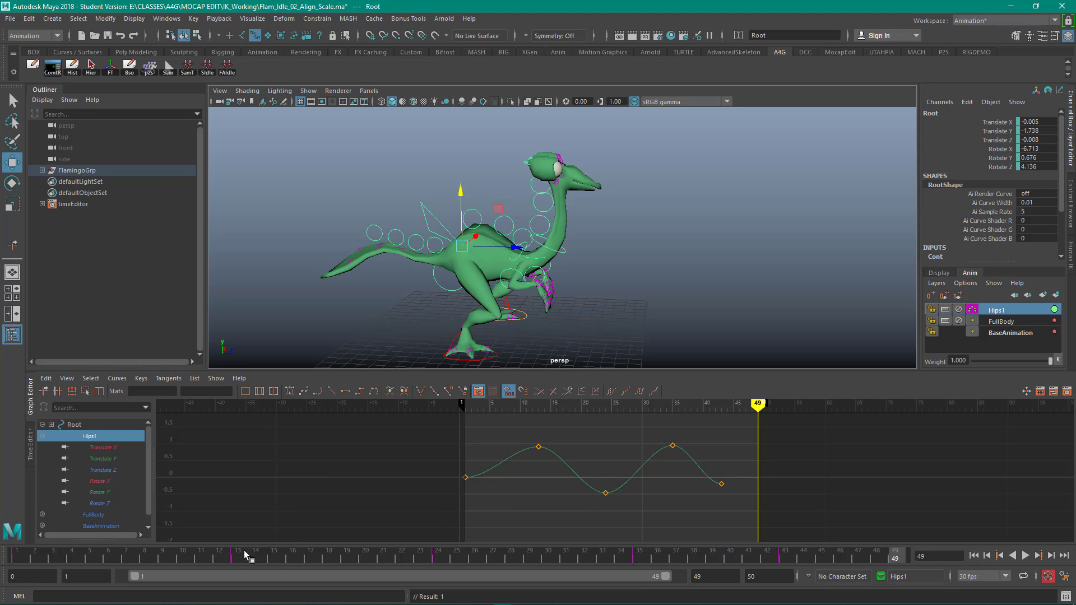
drag(261, 554, 926, 559)
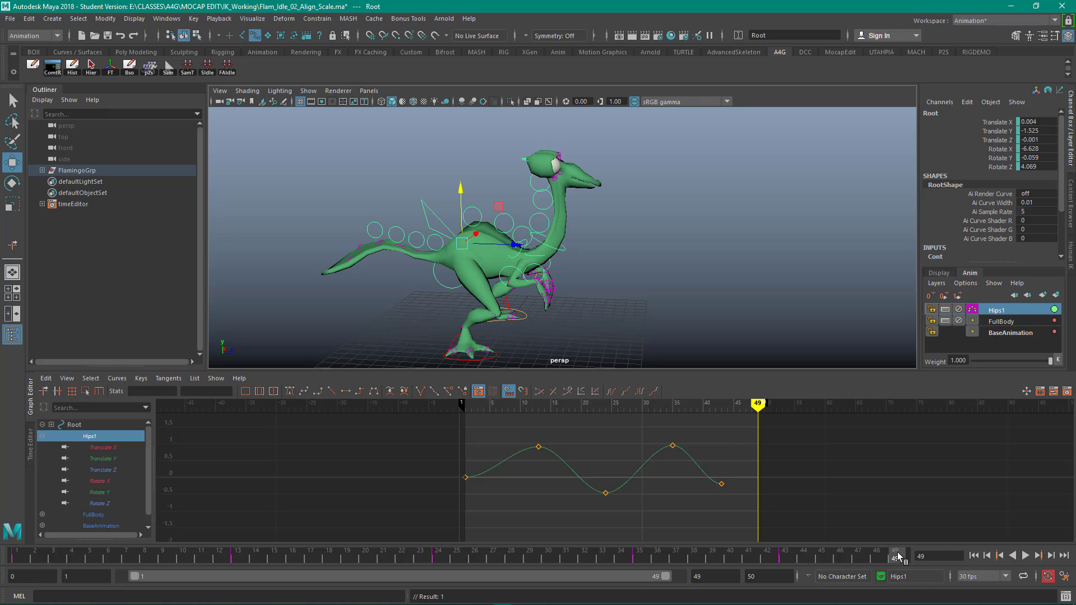
key(s)
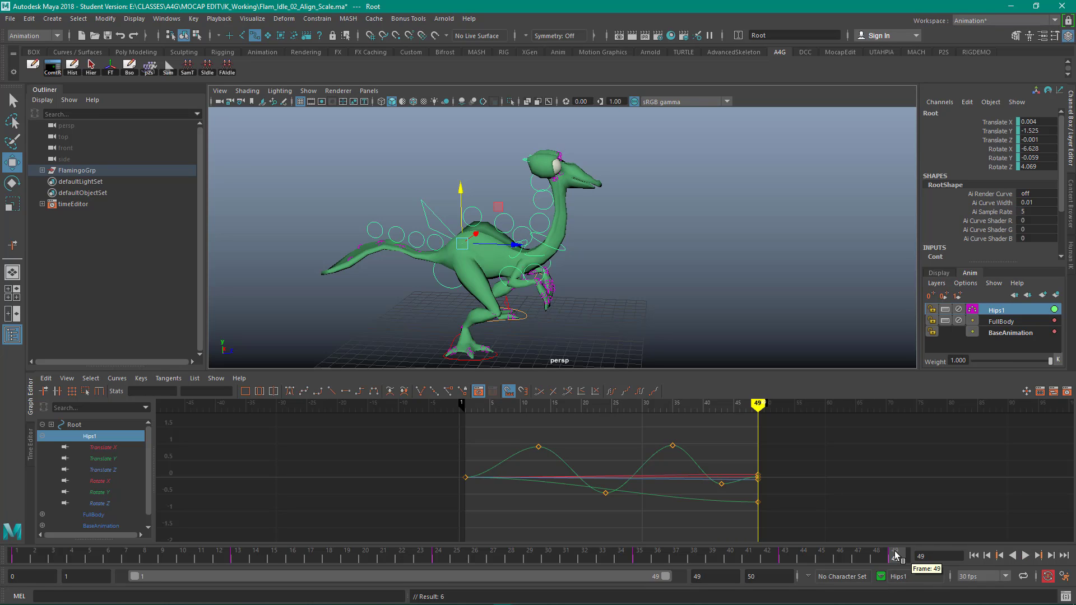
key(alt+v)
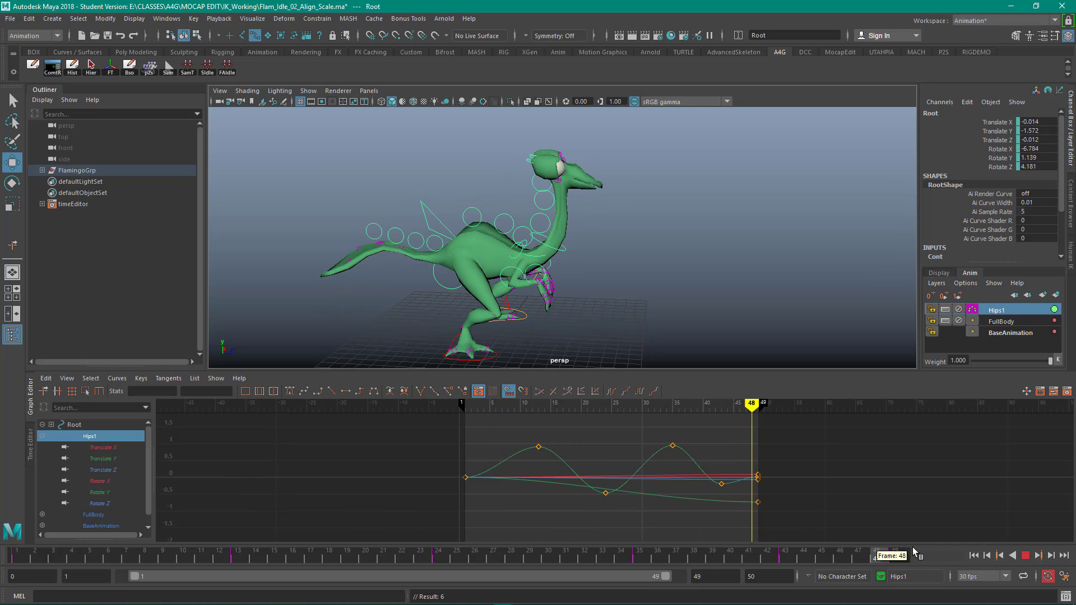
key(alt+v)
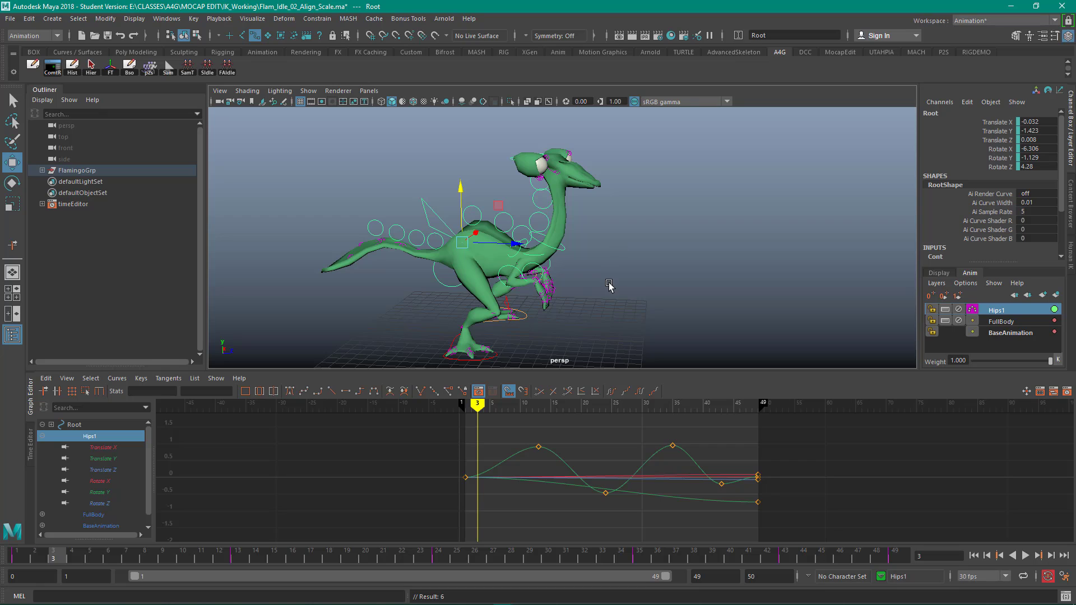
key(ctrl+z)
key(ctrl+z)
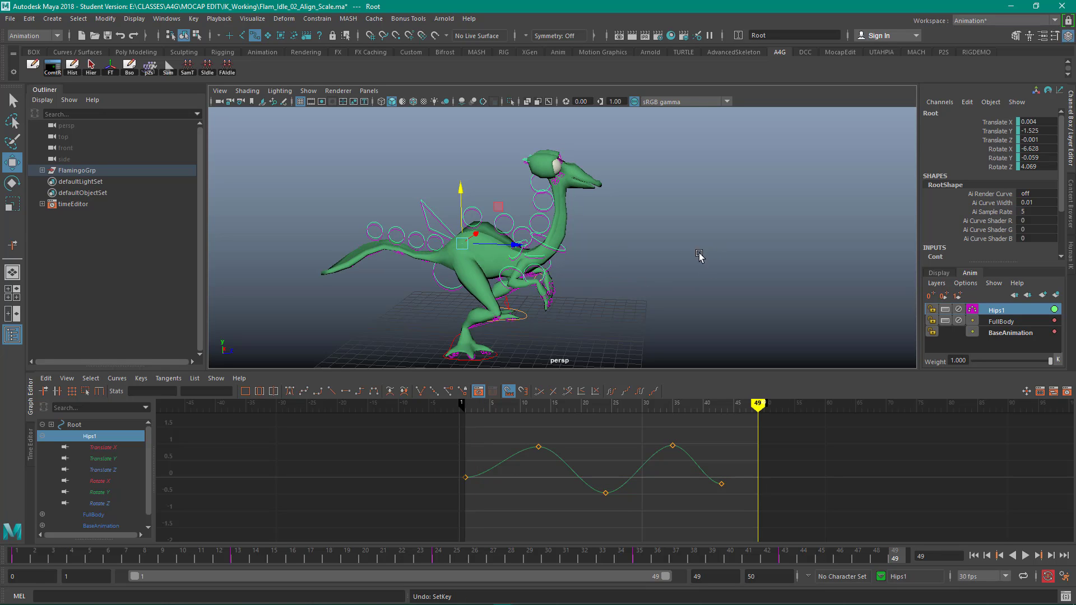
Reselect the Root control and compare its Hips1 curves with the BaseAnimation curves, ending with Hips1 active.
click(444, 157)
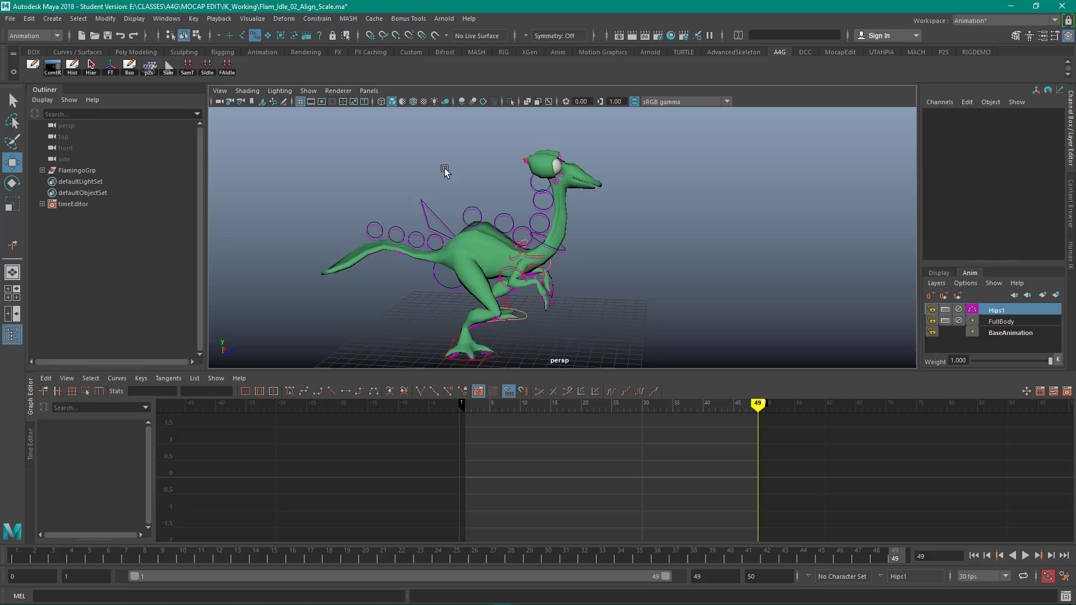
click(423, 201)
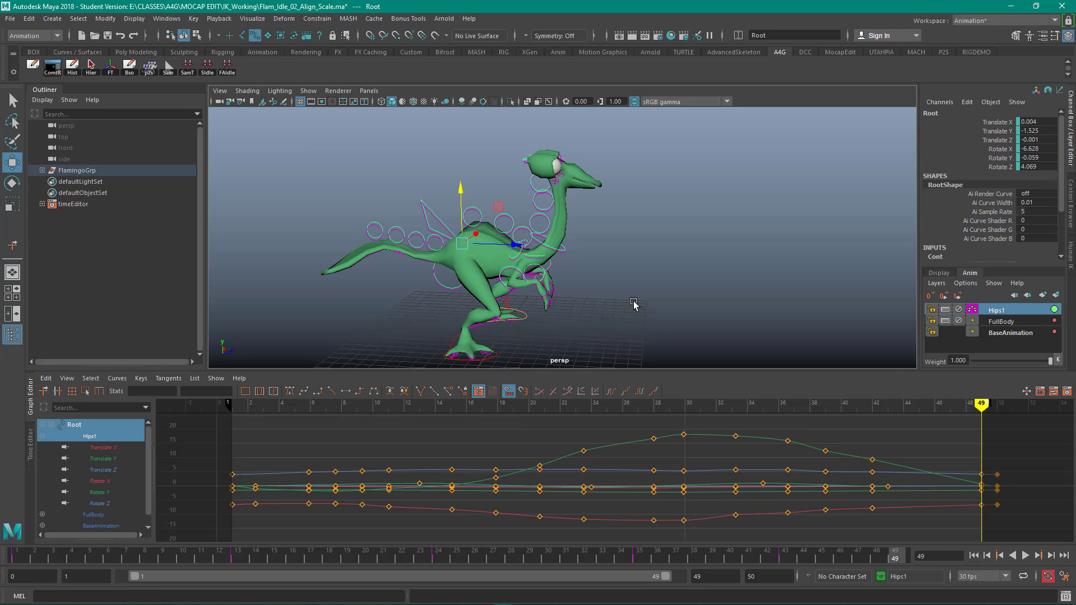
click(1005, 309)
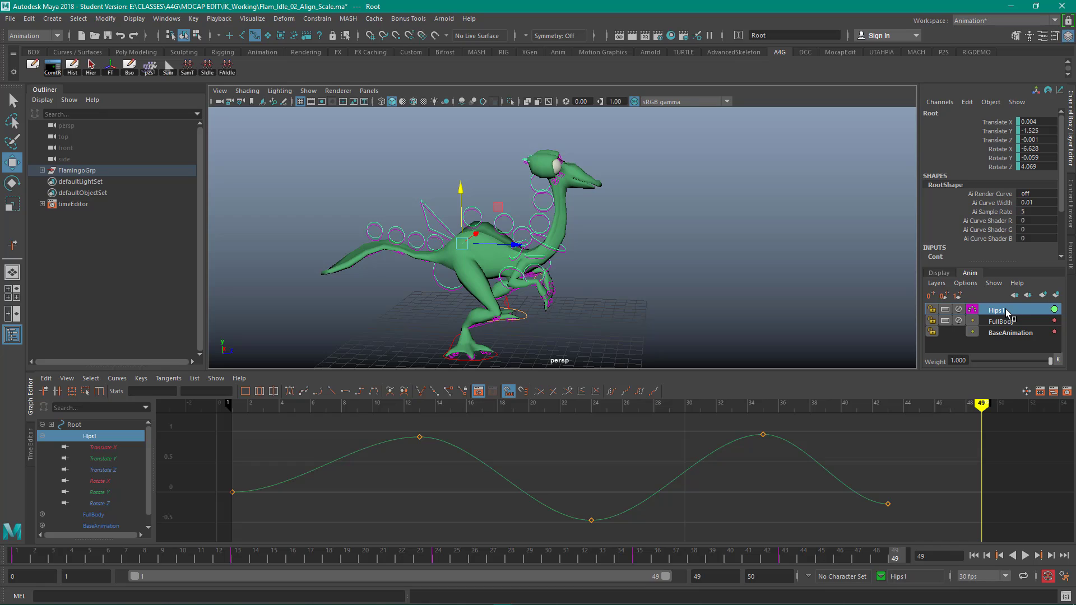
click(1002, 335)
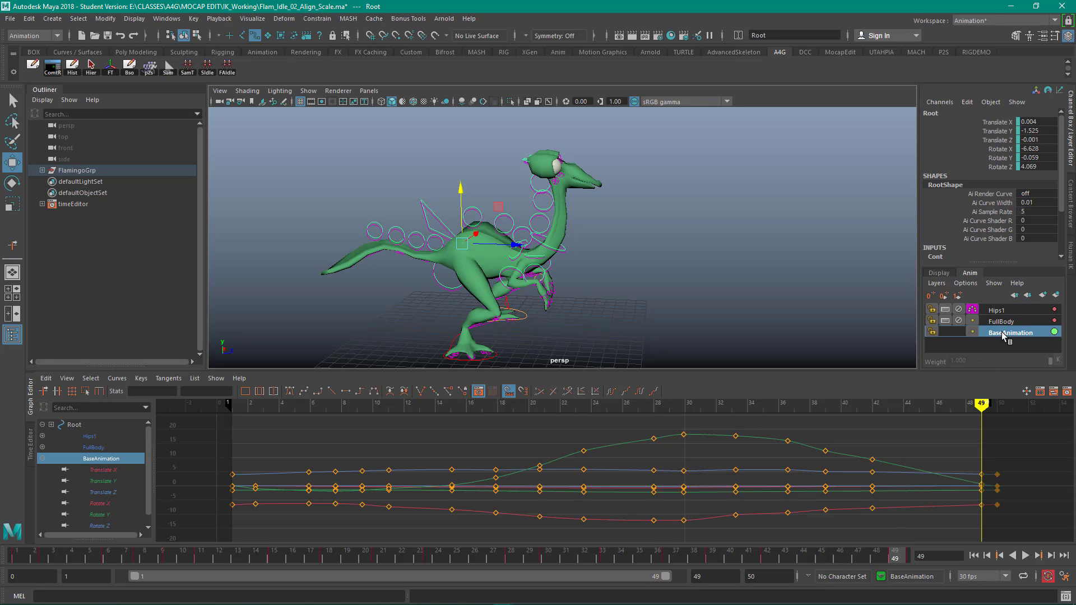
click(1003, 310)
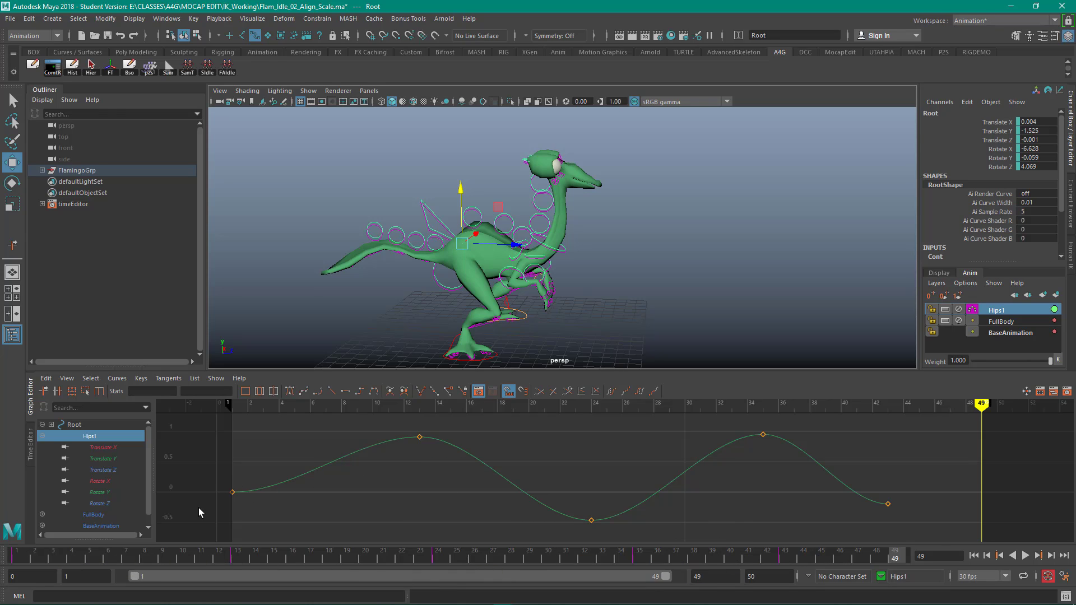
Copy the Root control's frame 1 key on the Hips1 layer and paste it at frame 49.
click(11, 554)
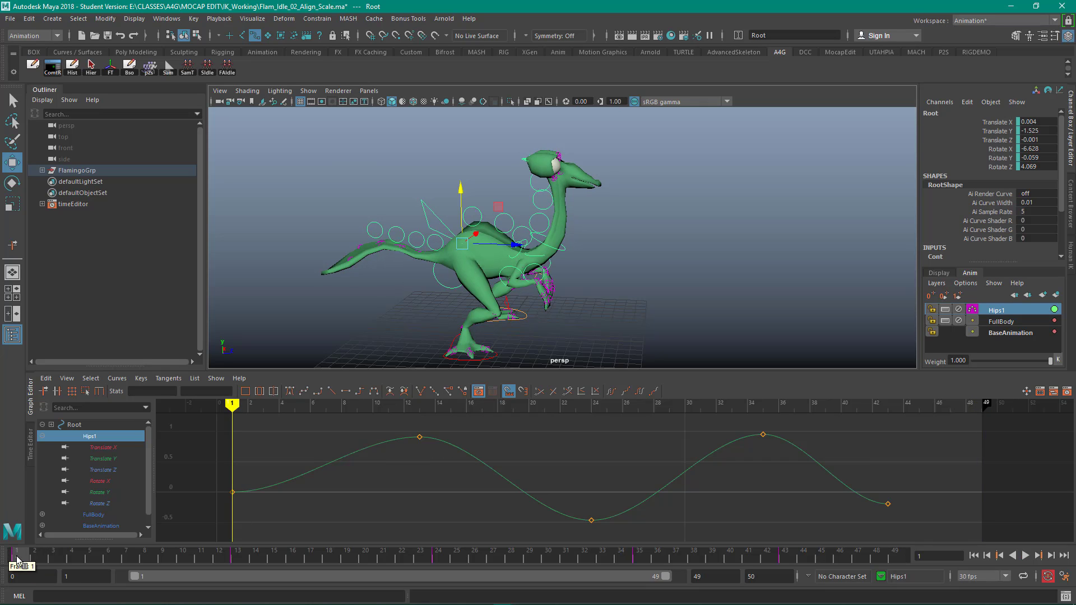
right_click(6, 552)
click(58, 392)
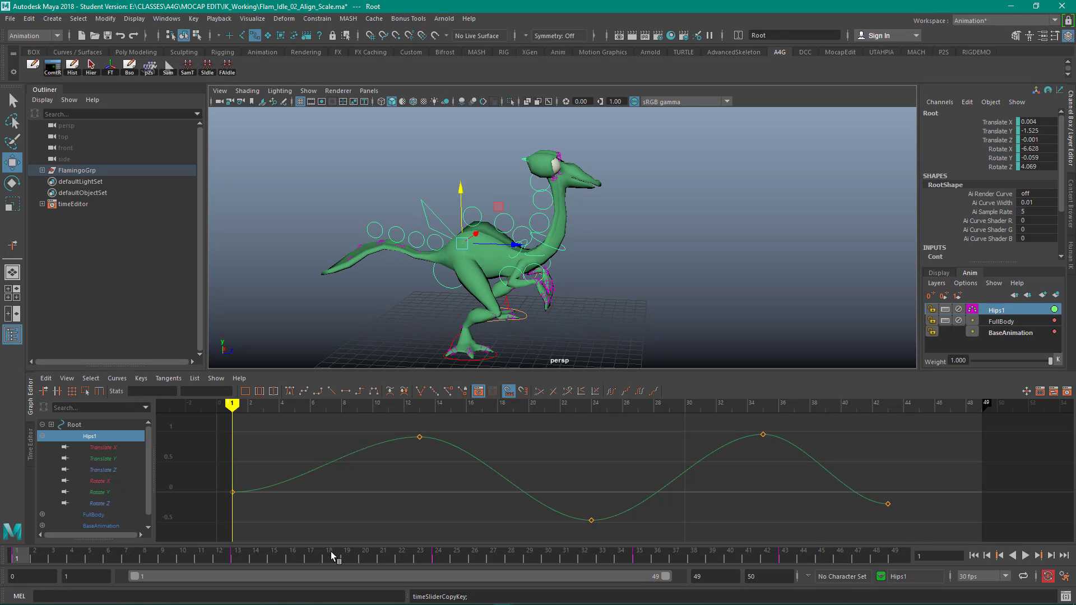
click(903, 556)
right_click(903, 557)
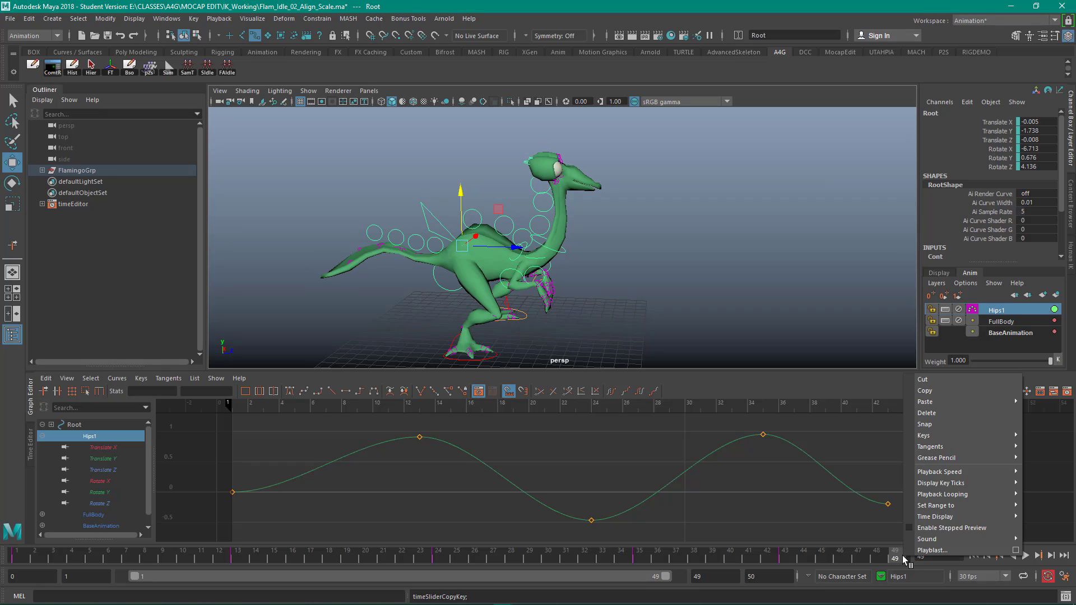
mouse_move(949, 399)
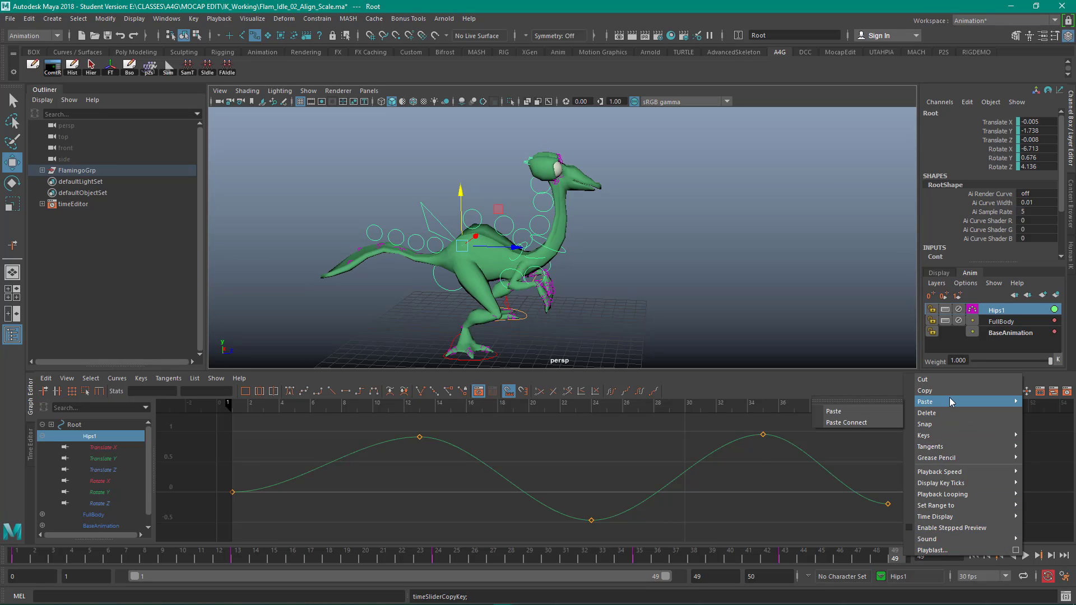
click(859, 411)
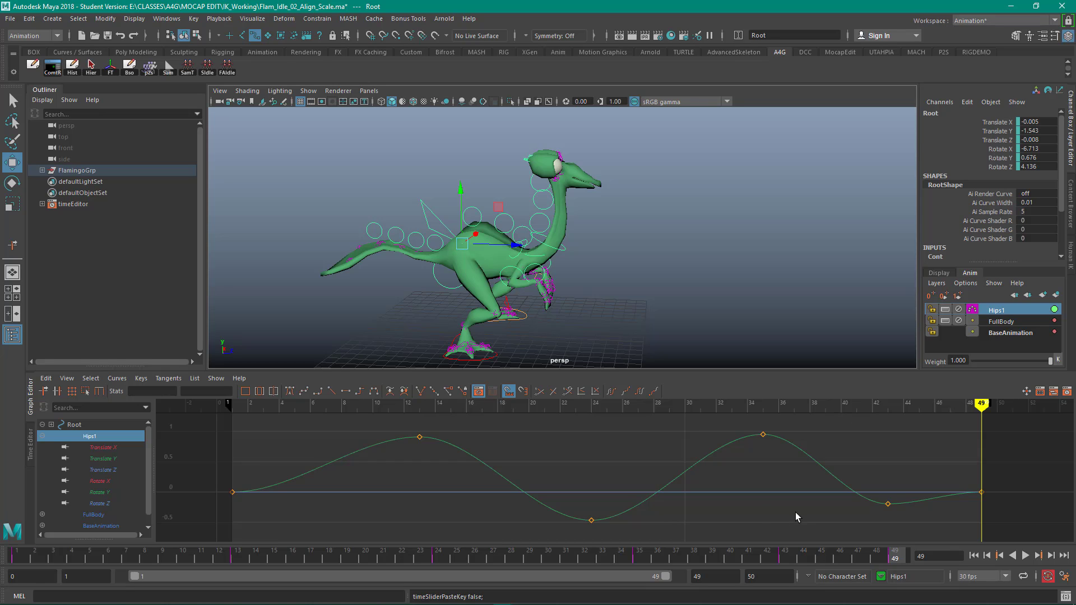
Play the animation from frame 1 and check the hip motion from the side and the front.
drag(897, 557, 17, 452)
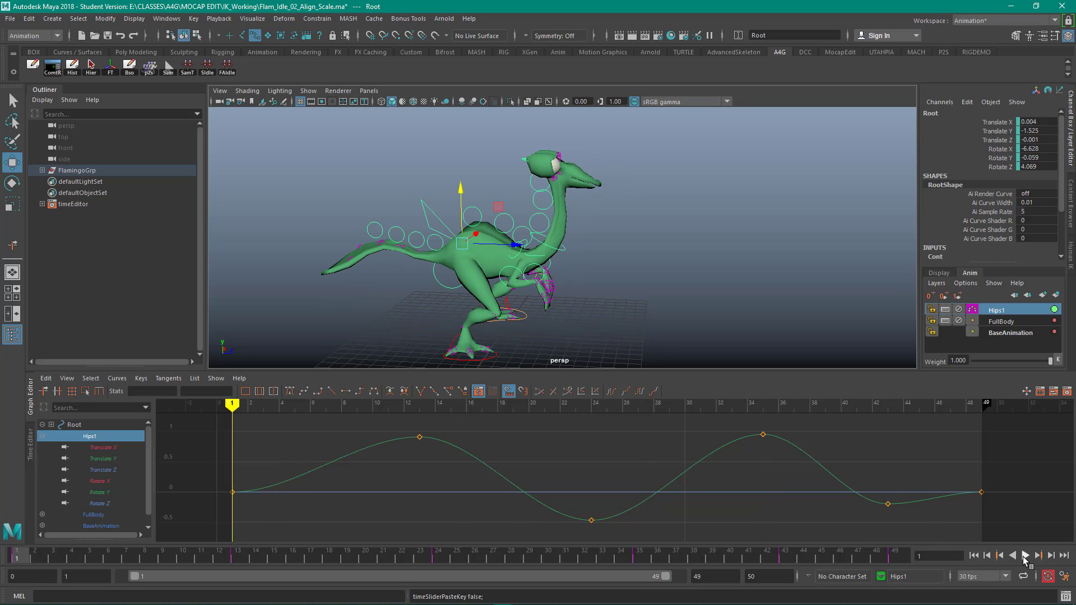
click(1025, 556)
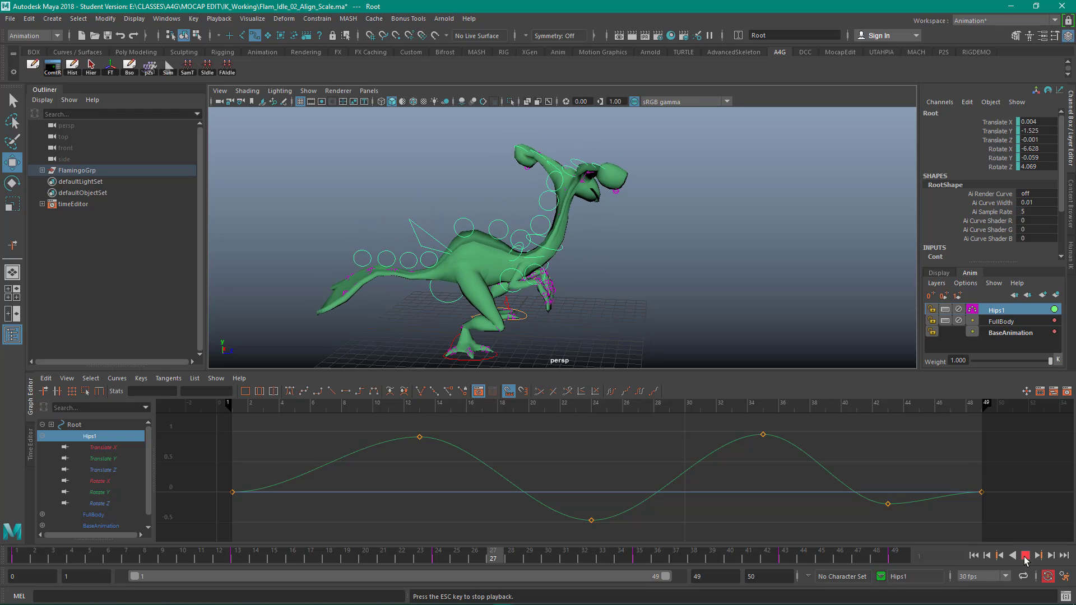
key(Escape)
alt+drag(701, 242, 574, 226)
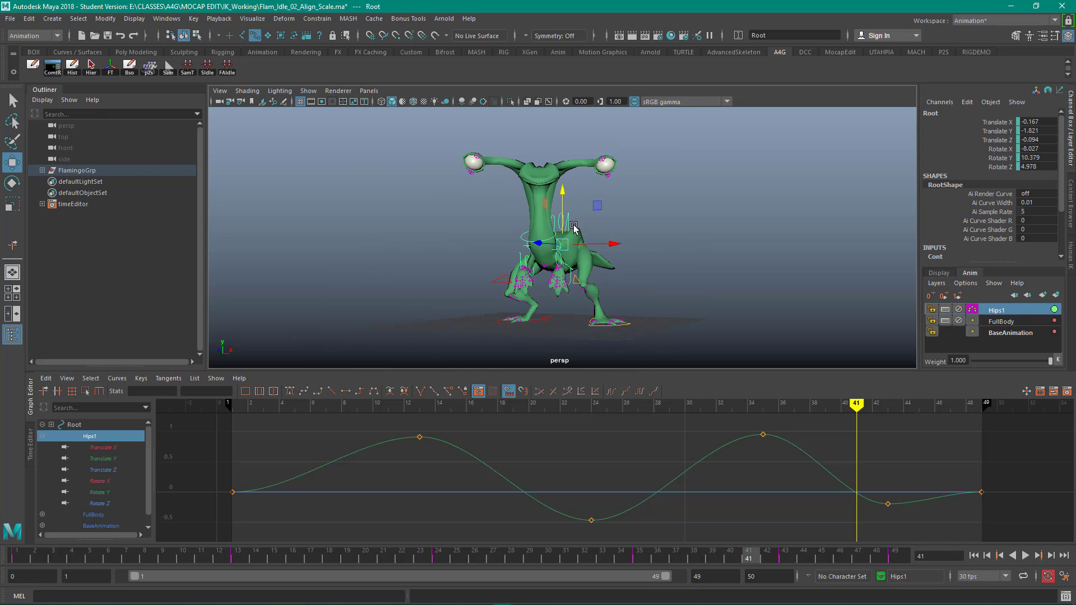
click(1026, 556)
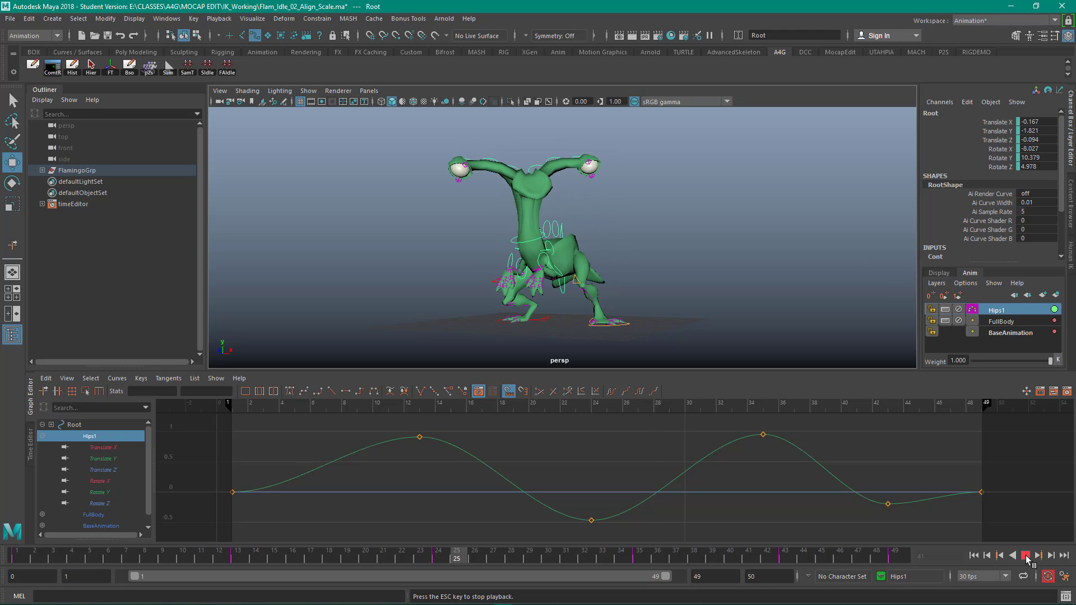
click(1025, 555)
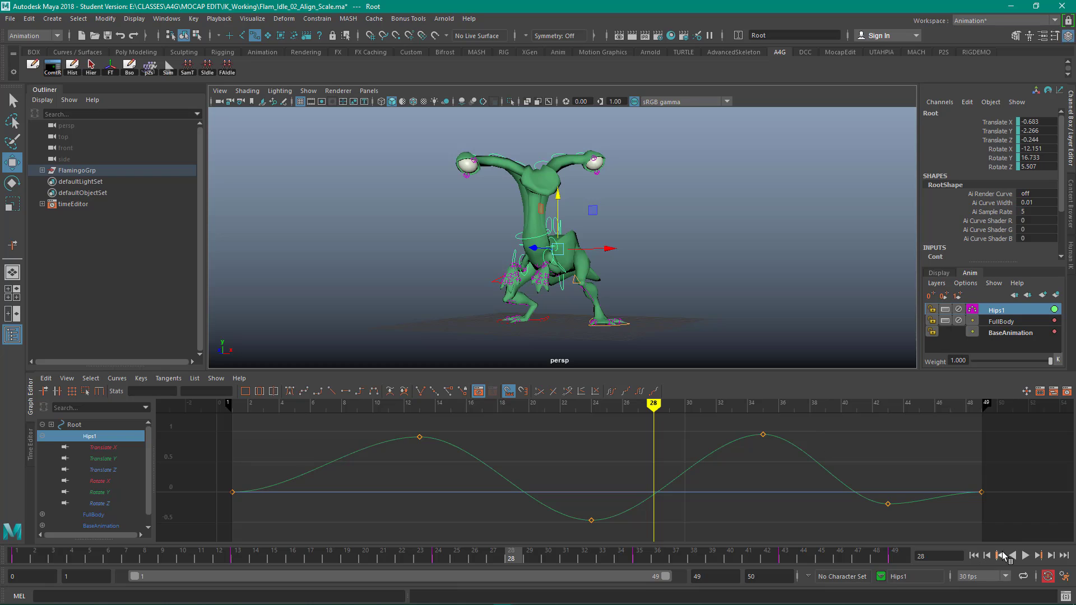
During playback, lower the Hips1 layer weight to 0, raise it to about 0.733, and stop playback.
click(1025, 556)
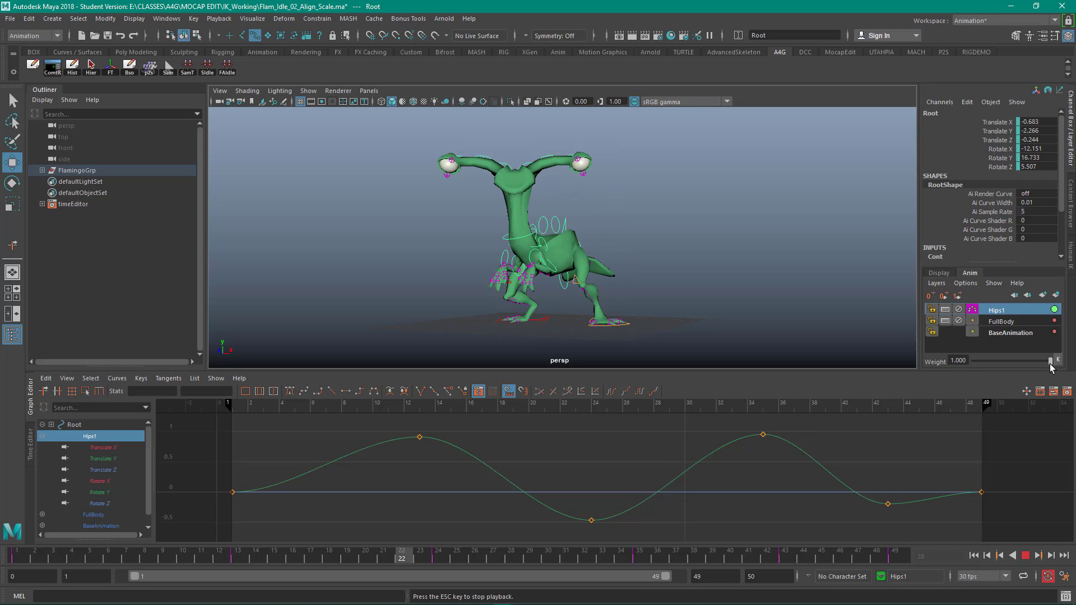
drag(1050, 367, 919, 377)
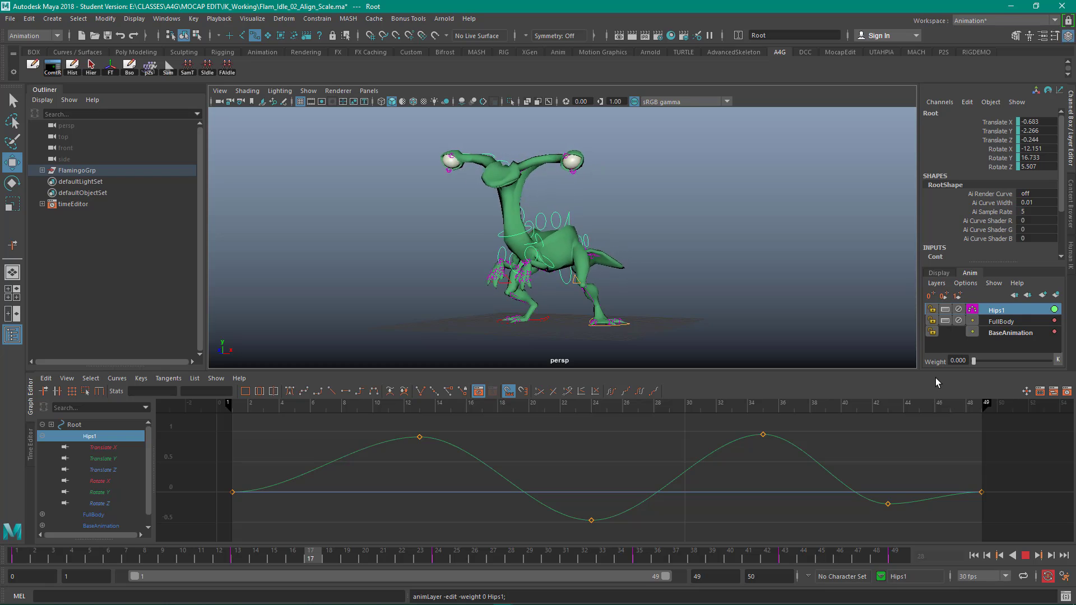
drag(975, 361, 1029, 361)
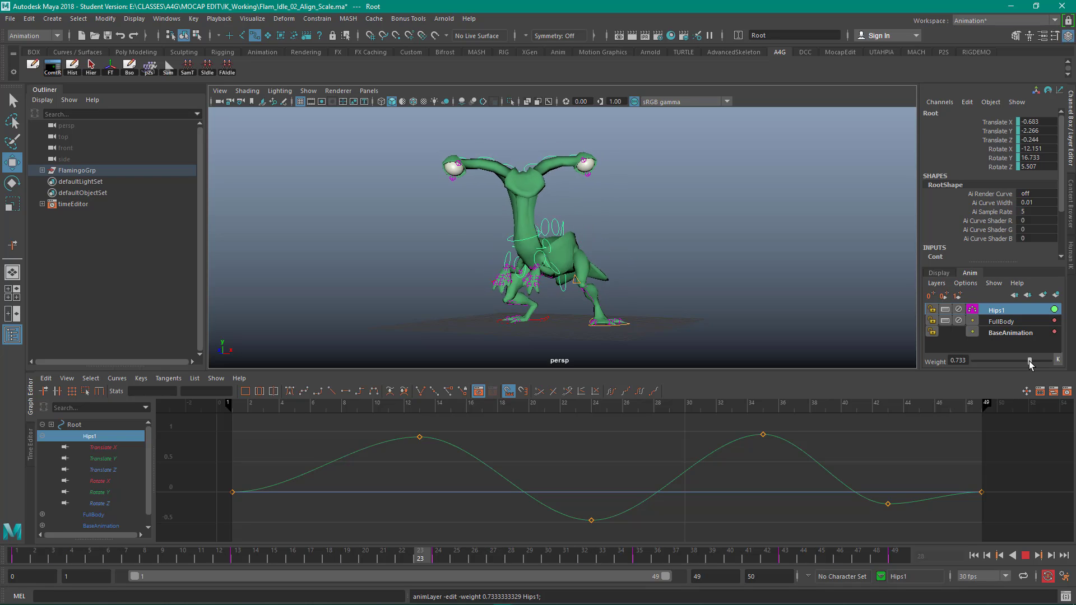
key(Escape)
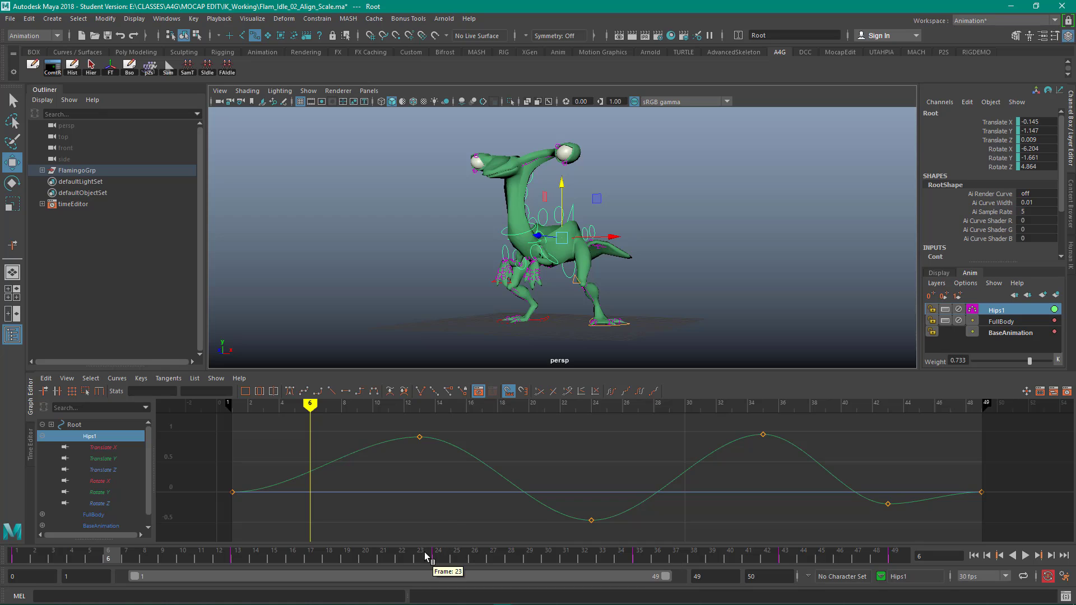
Key the Hips1 layer weight at frame 1 and display its Weight curve.
drag(428, 555, 14, 558)
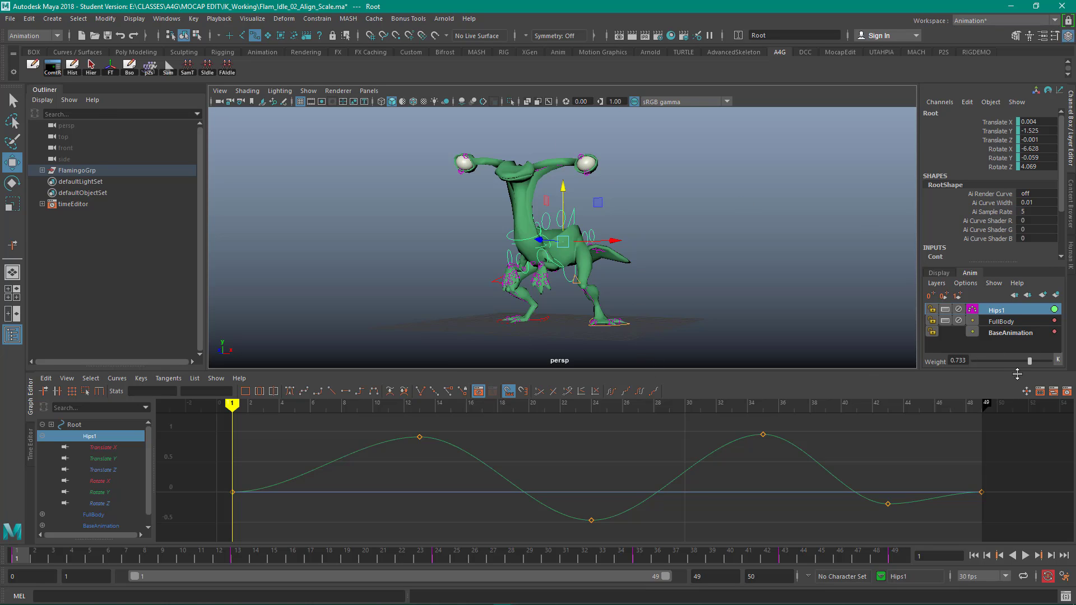
click(1058, 360)
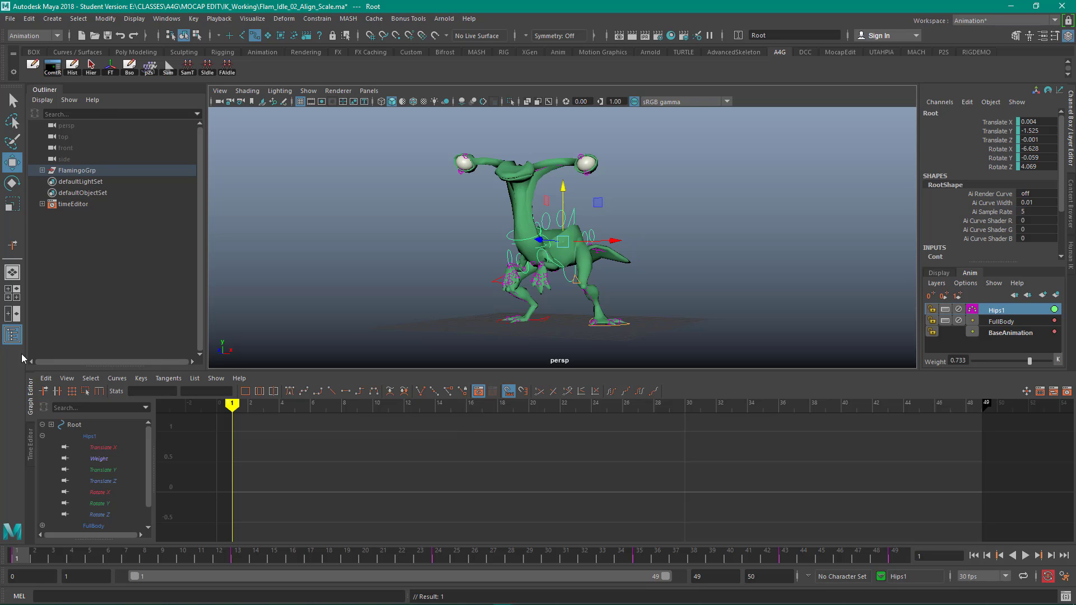
click(98, 458)
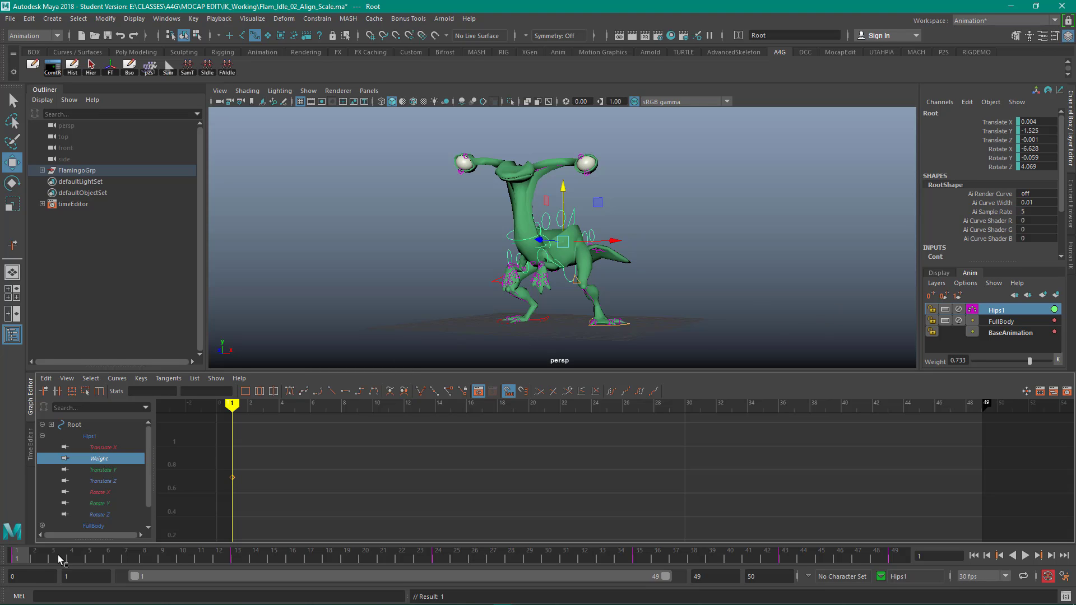
Key the Hips1 layer weight at about 0.637 on frame 17 and about 0.793 on frame 39.
key(alt+v)
drag(157, 560, 306, 555)
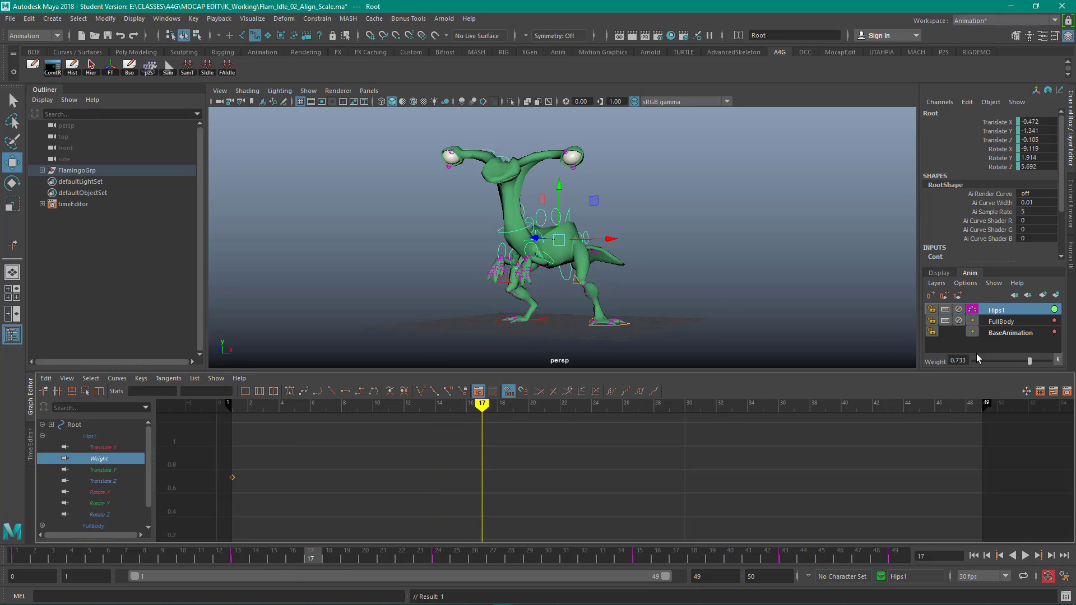
drag(1030, 364, 1021, 364)
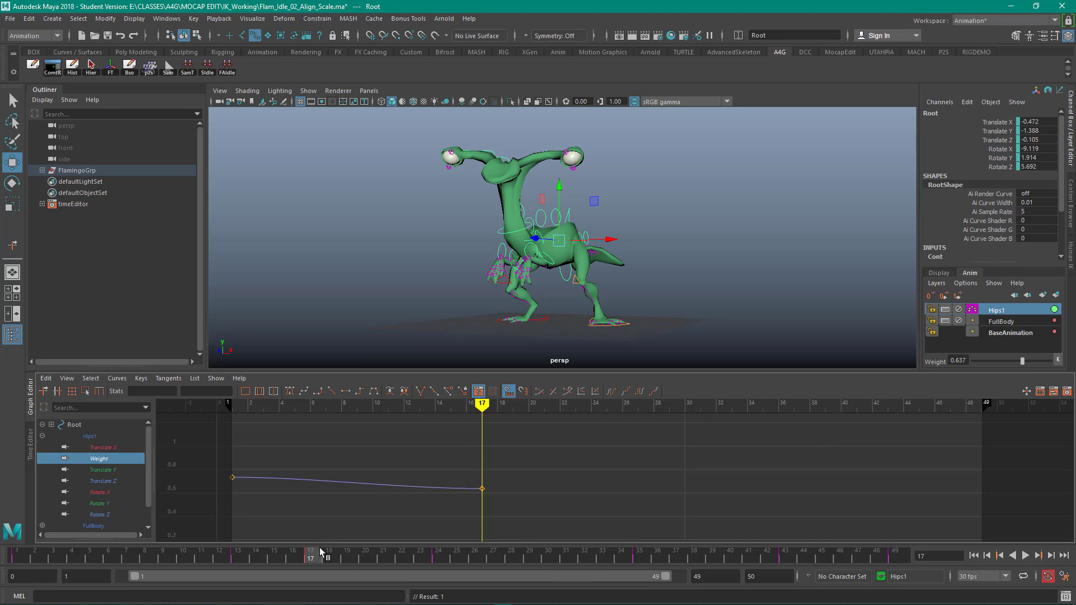
drag(316, 555, 717, 556)
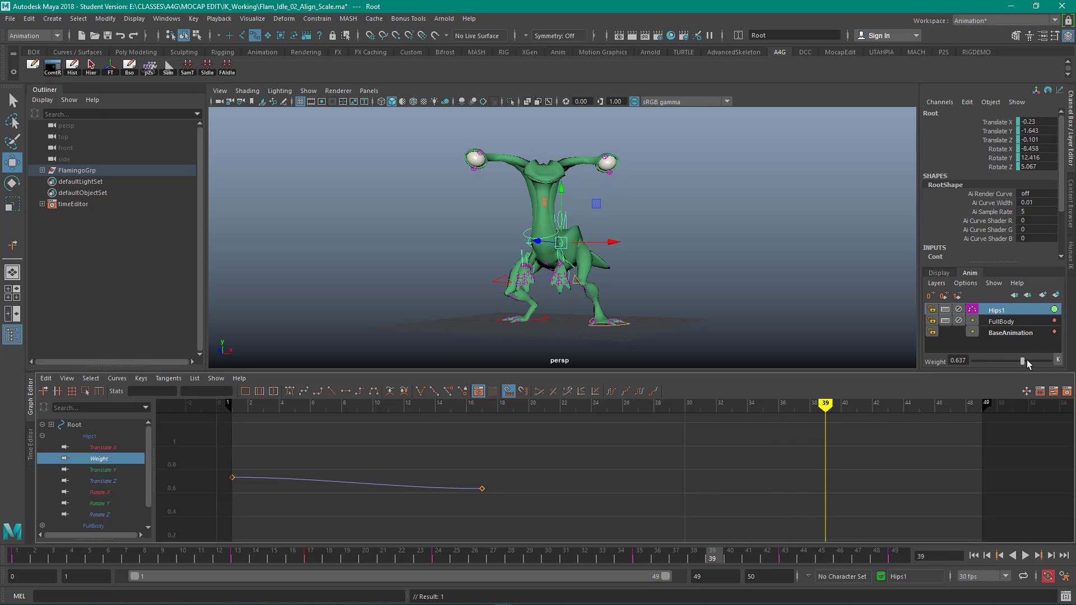
drag(1027, 362, 1035, 363)
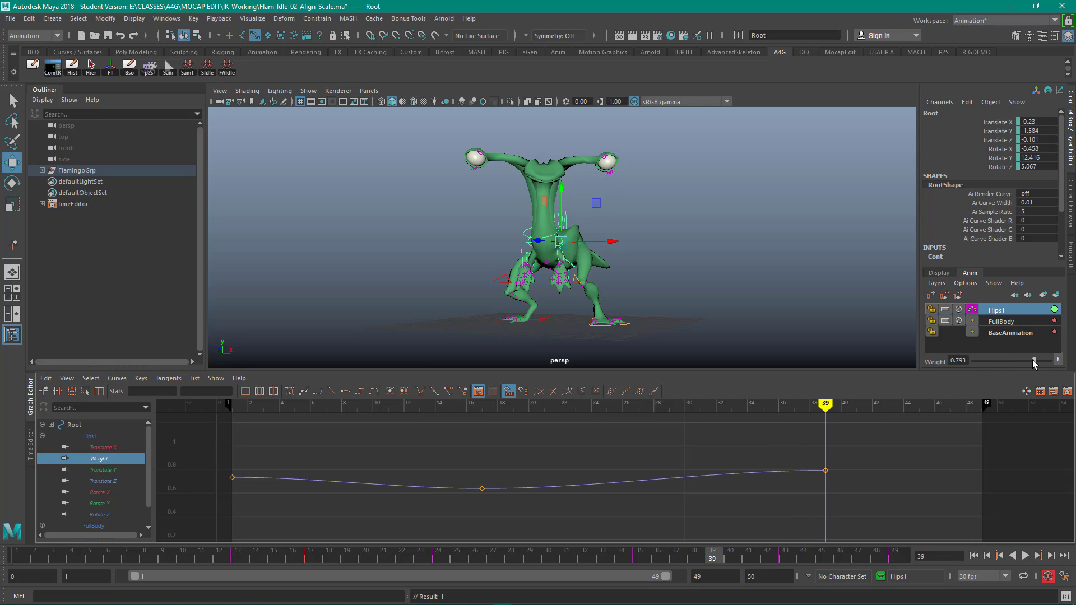
Key the Hips1 layer weight at 1 on frame 49 and play the animation.
key(alt+v)
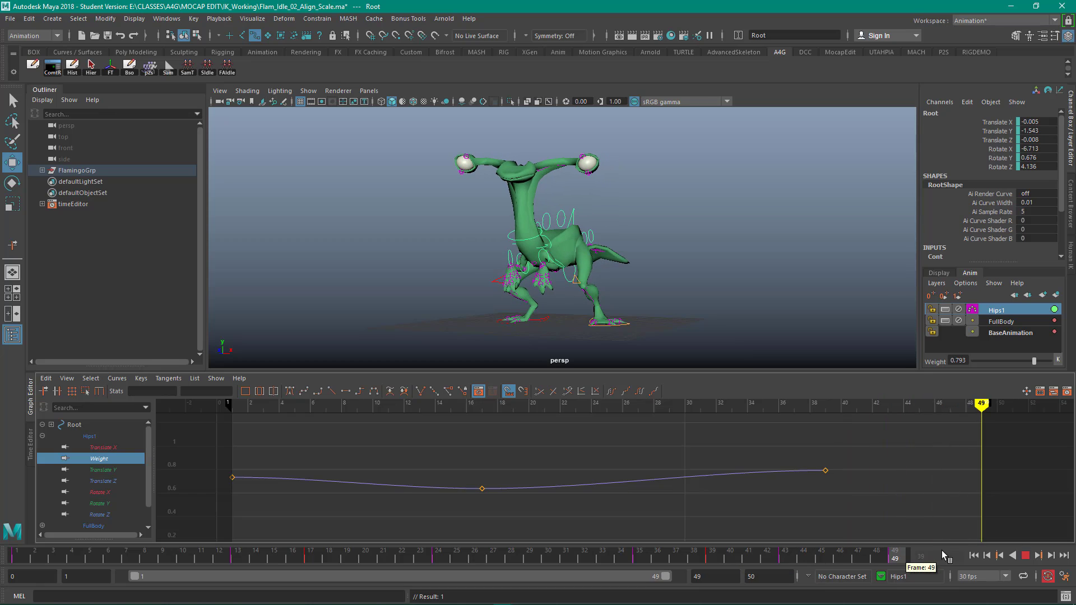
drag(942, 550, 941, 551)
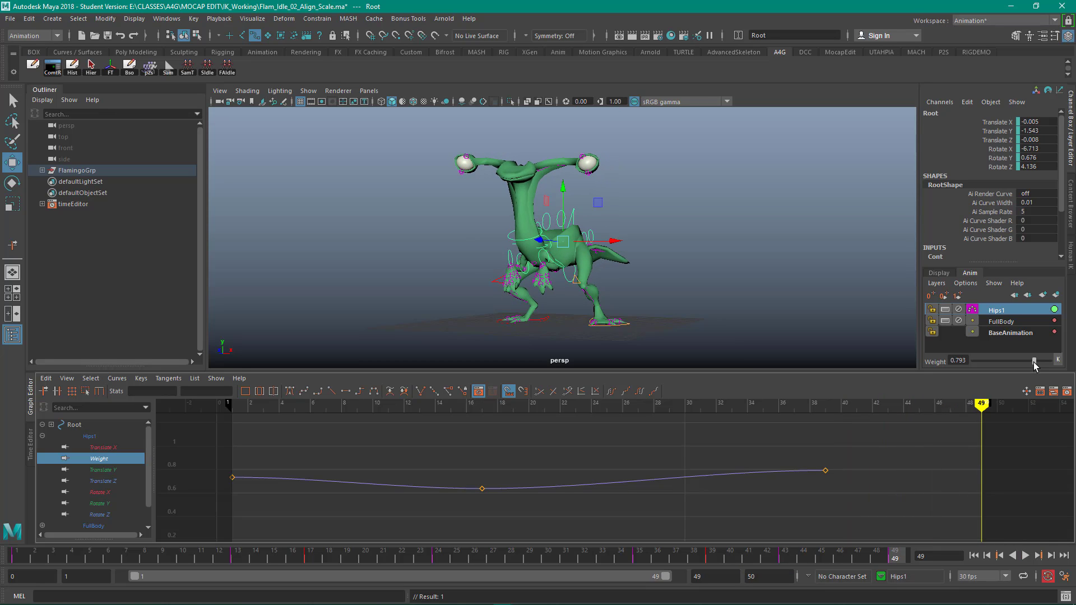
drag(1034, 363, 1052, 362)
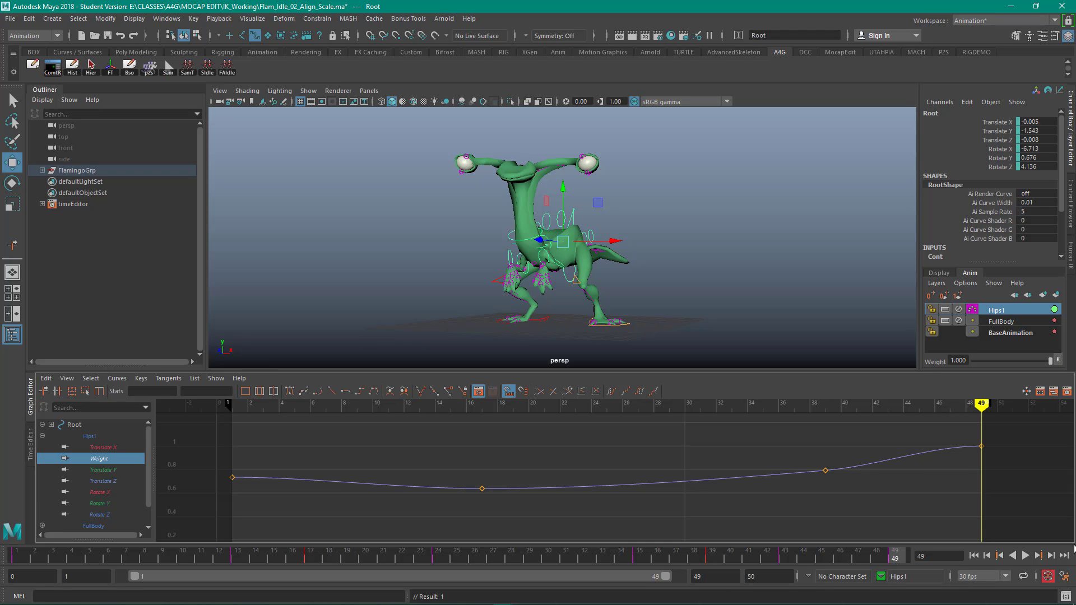
click(1025, 555)
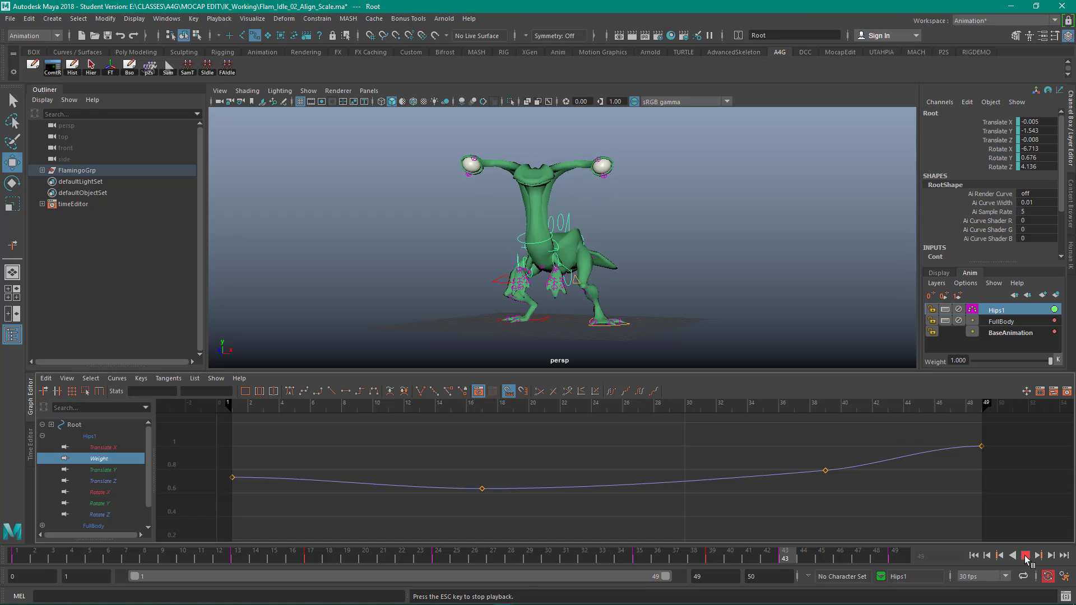
click(1025, 555)
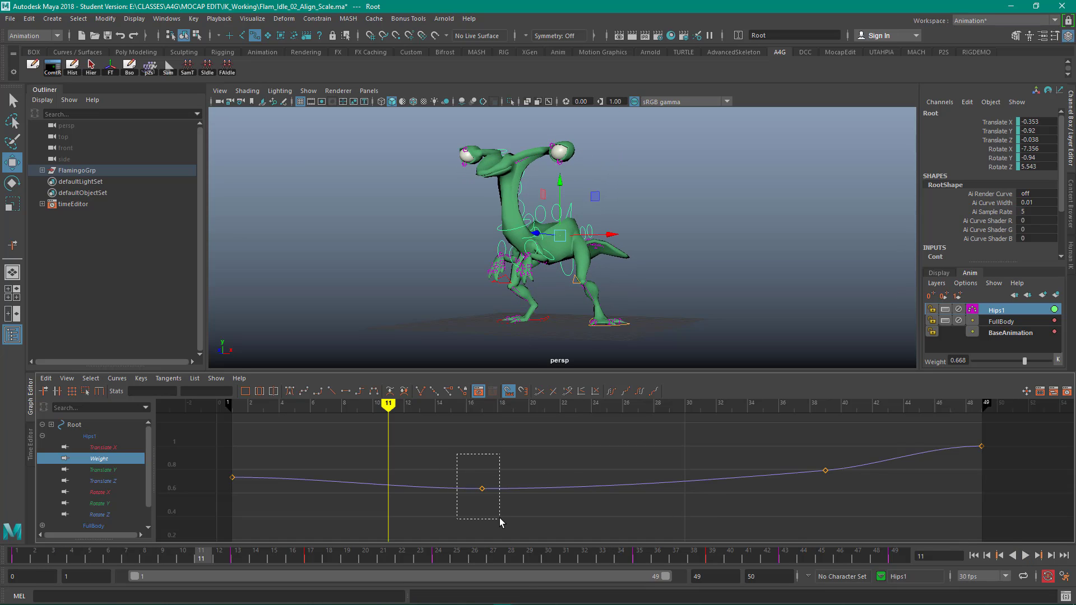
Try raising the frame 17 key on the Weight curve to about 1.34 and undo the edit.
drag(500, 517, 499, 517)
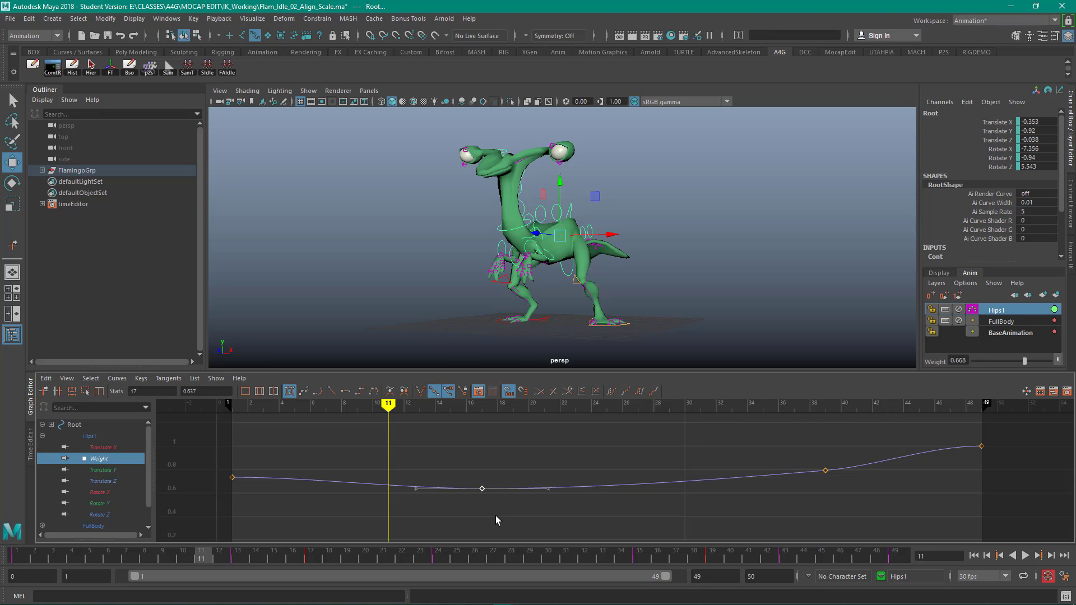
shift+middle_drag(495, 516, 503, 426)
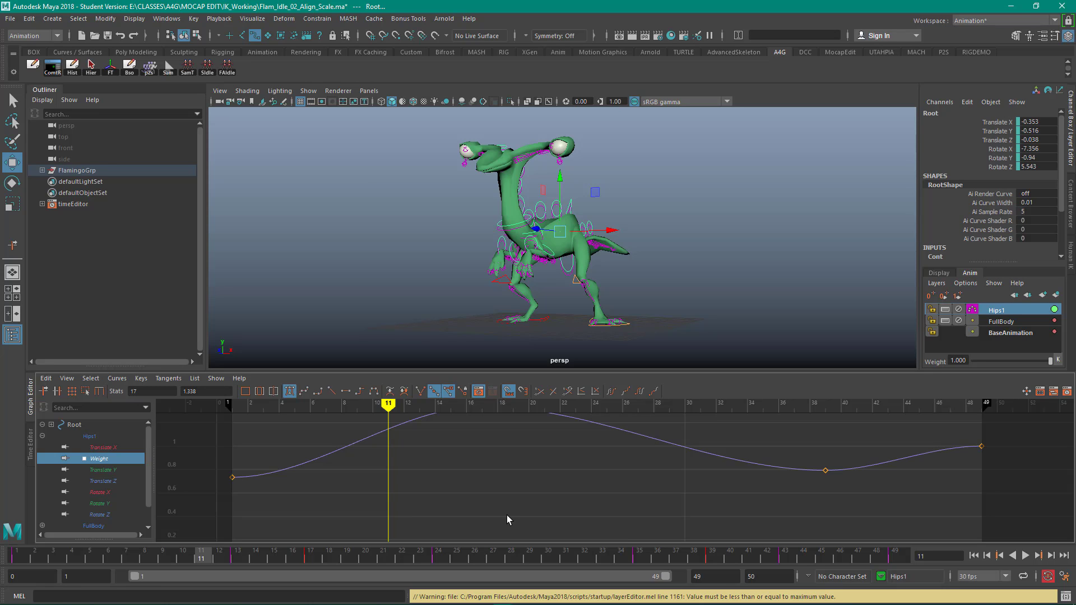
key(ctrl+z)
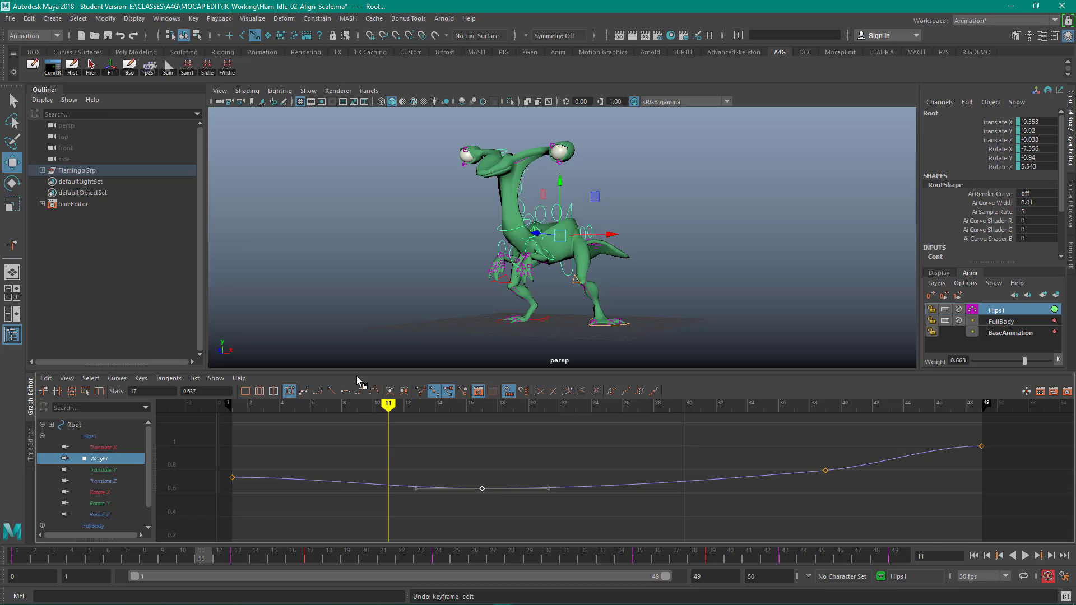
Set the Hips1 layer weight at frame 17 to 1 and play the animation.
key(alt+v)
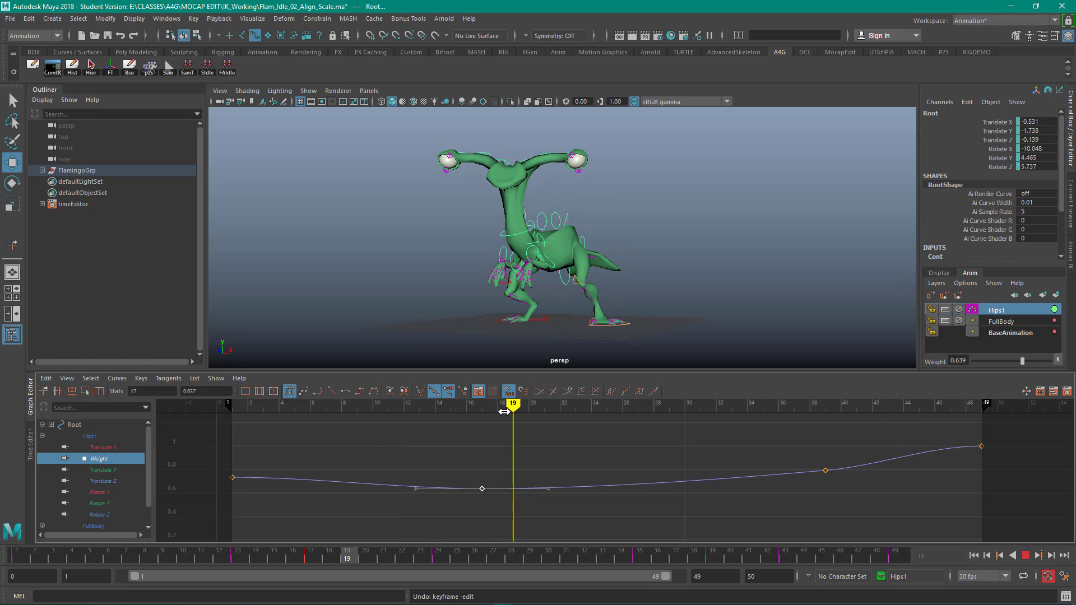
key(alt+v)
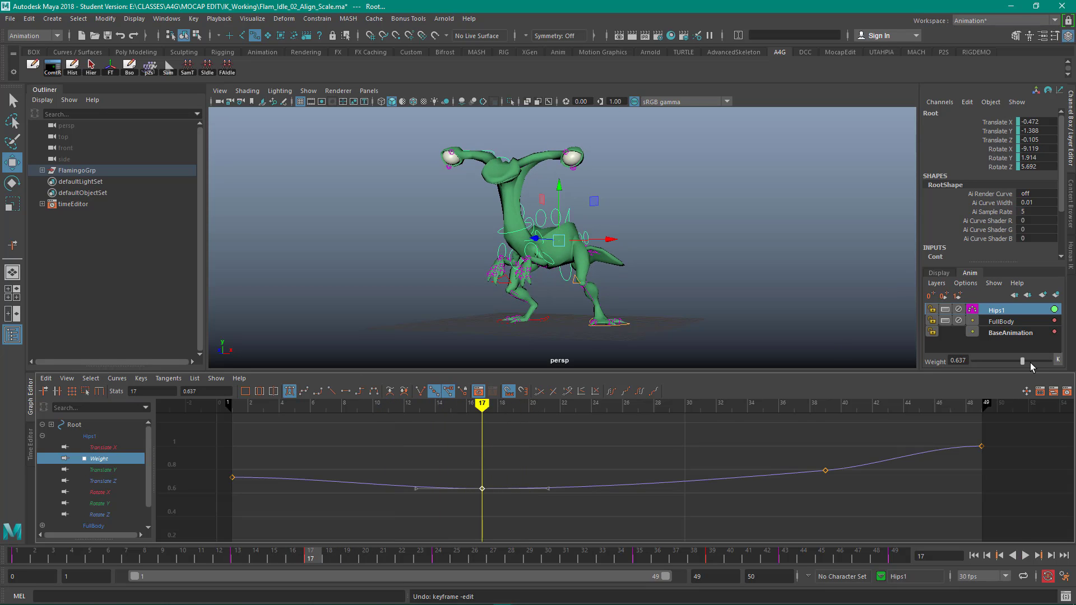
drag(1021, 361, 1070, 365)
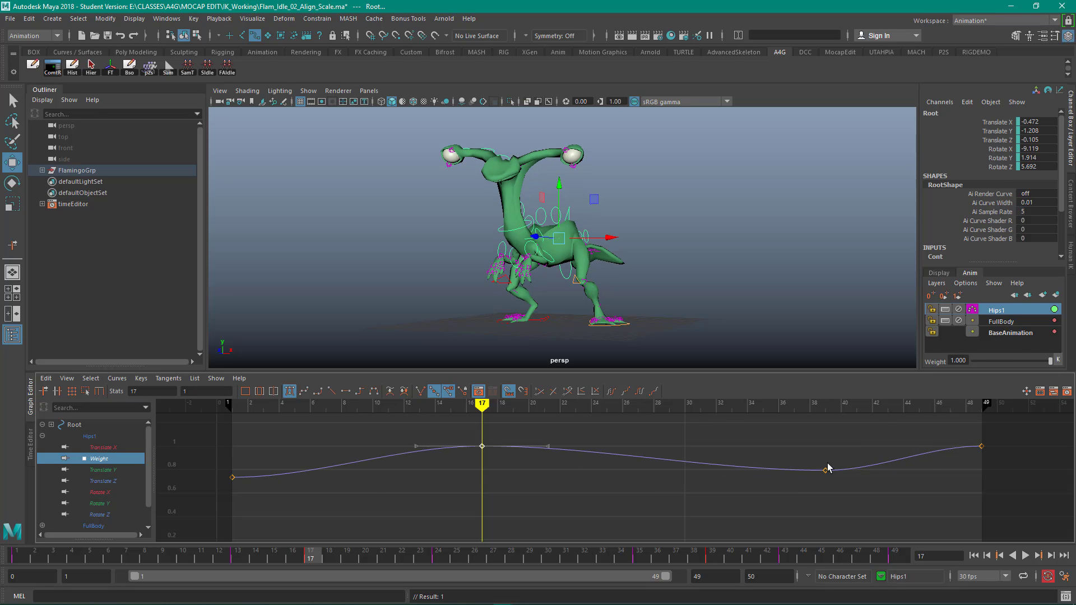
click(1025, 555)
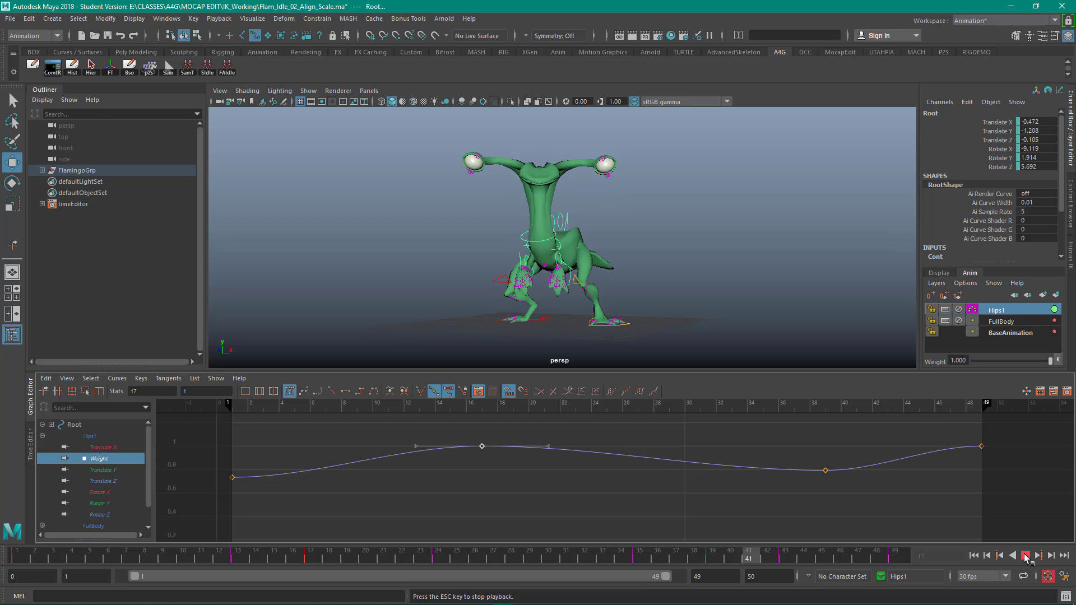
click(1025, 555)
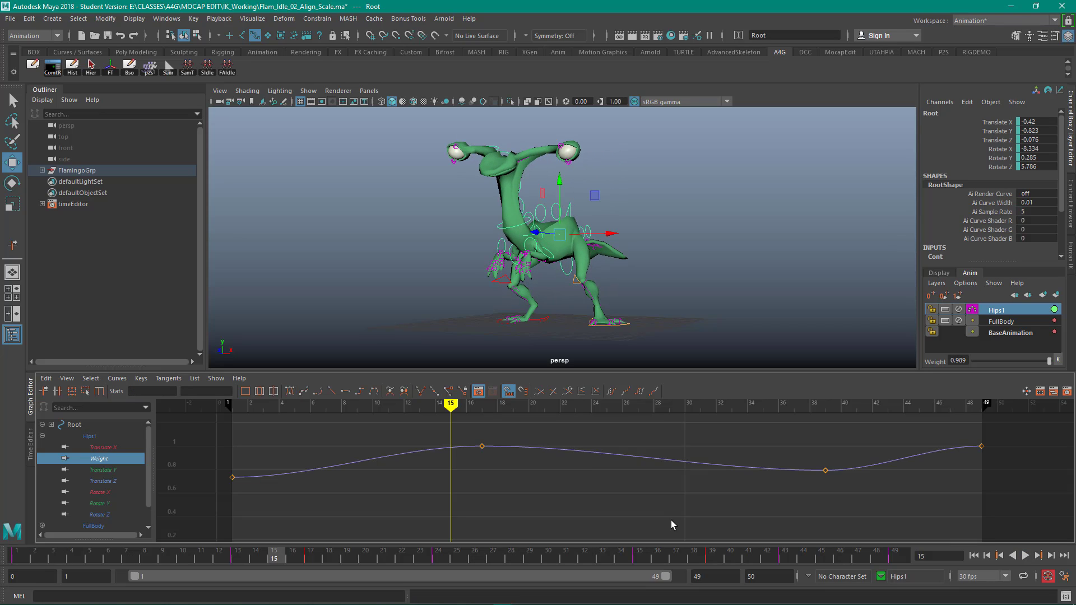
Undo the raised Hips1 layer weight at frame 17.
key(ctrl+z)
key(ctrl+z)
key(ctrl+z)
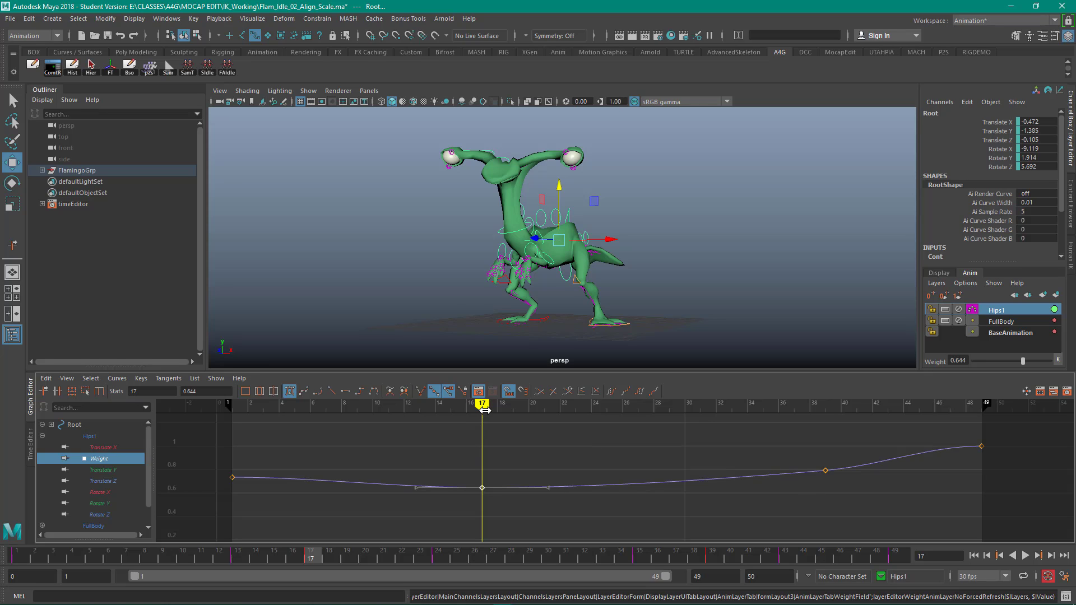
Play and scrub the animation to review the weighted hip motion, and show all curves of the Hips1 layer from frame 1.
drag(484, 411, 826, 426)
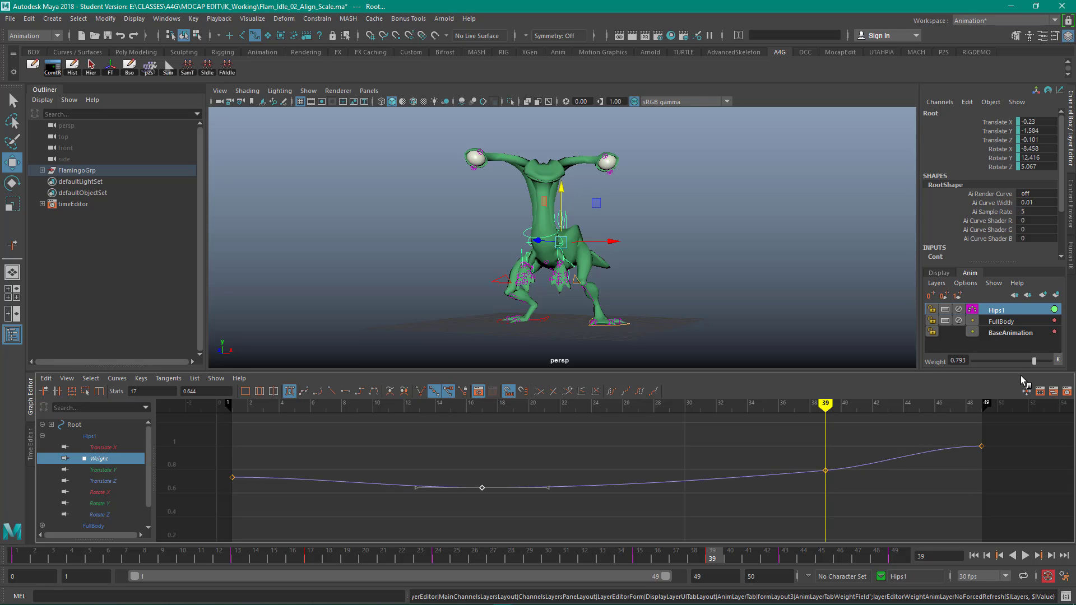
click(1025, 556)
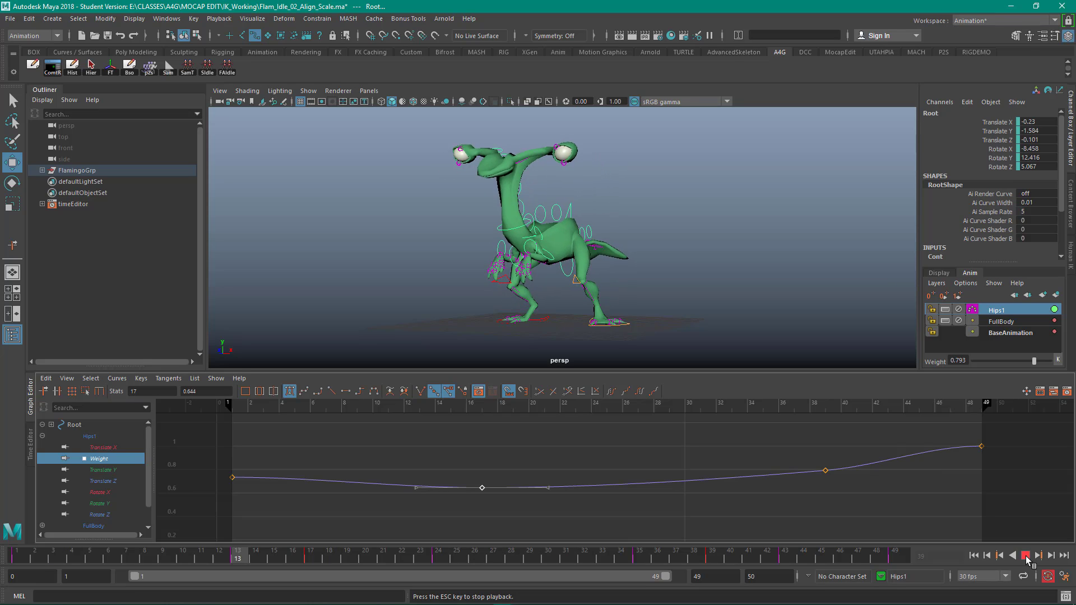
click(1026, 555)
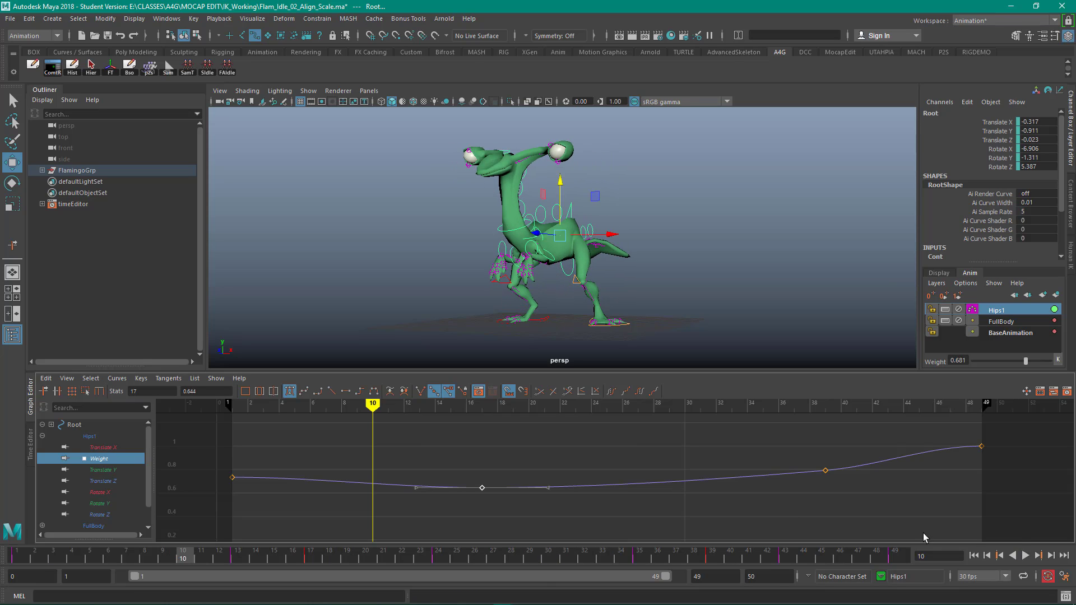
mouse_move(369, 406)
mouse_down()
mouse_move(183, 383)
mouse_move(236, 406)
mouse_move(947, 428)
mouse_move(650, 435)
mouse_move(233, 407)
mouse_move(997, 430)
mouse_move(234, 411)
mouse_move(576, 406)
mouse_up()
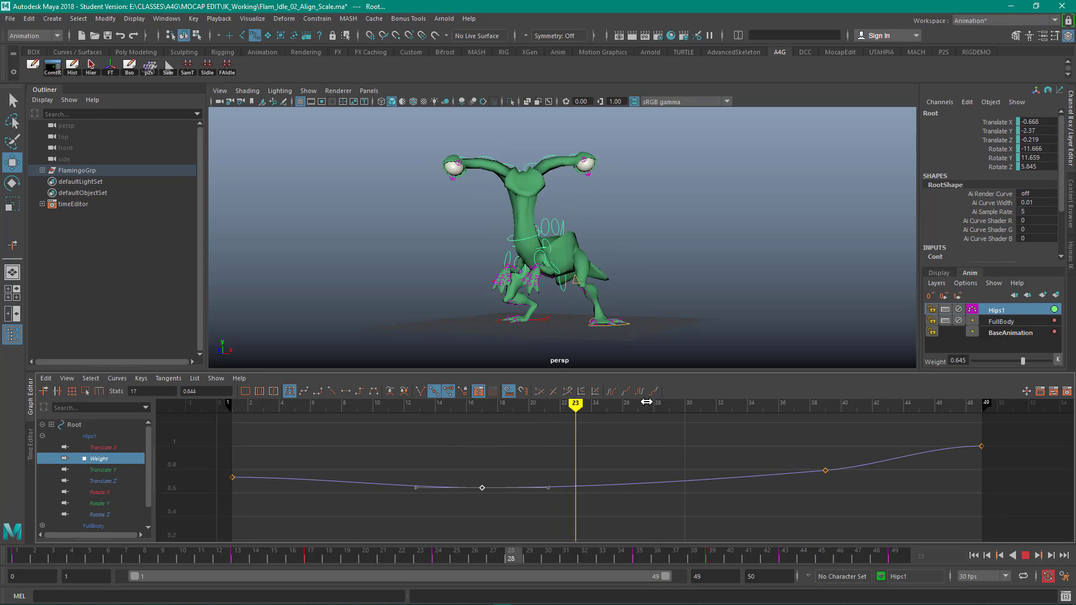
drag(646, 402, 233, 407)
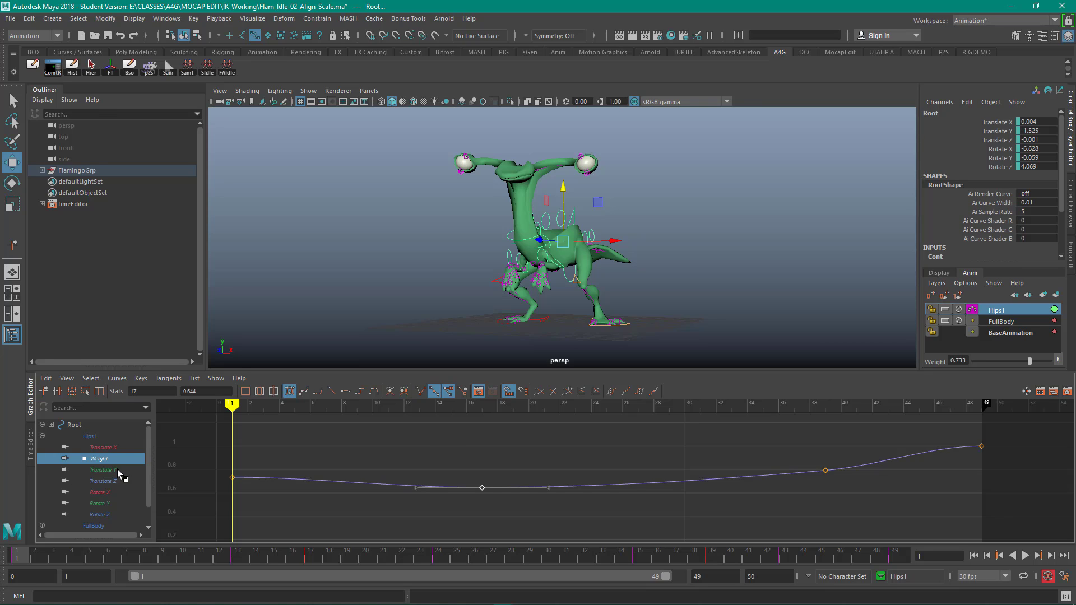
click(1004, 311)
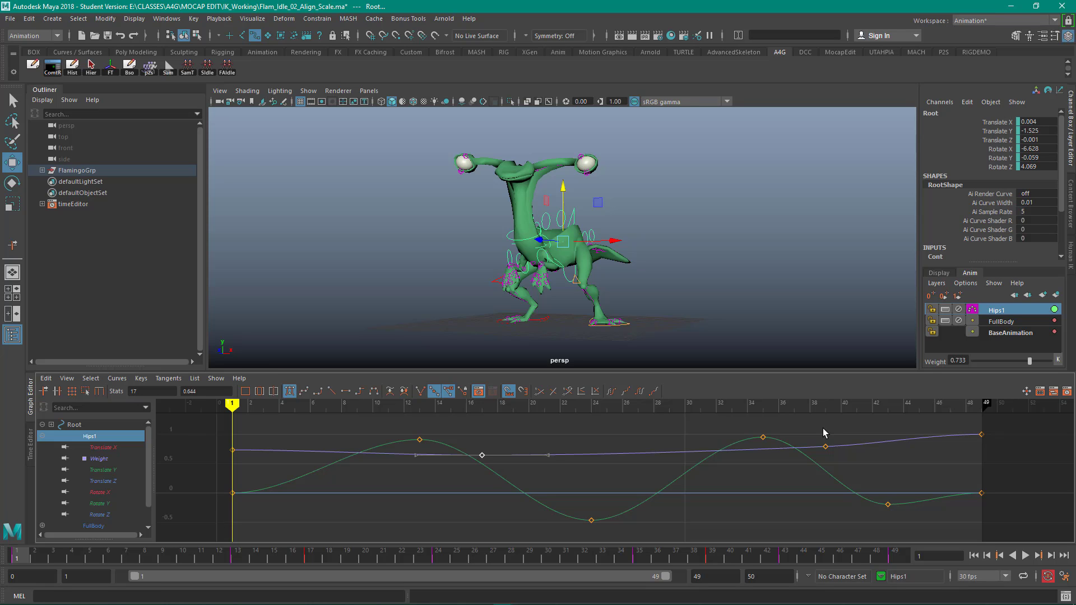
Create a new animation layer from the selected head control and name it Head.
alt+drag(732, 216, 608, 195)
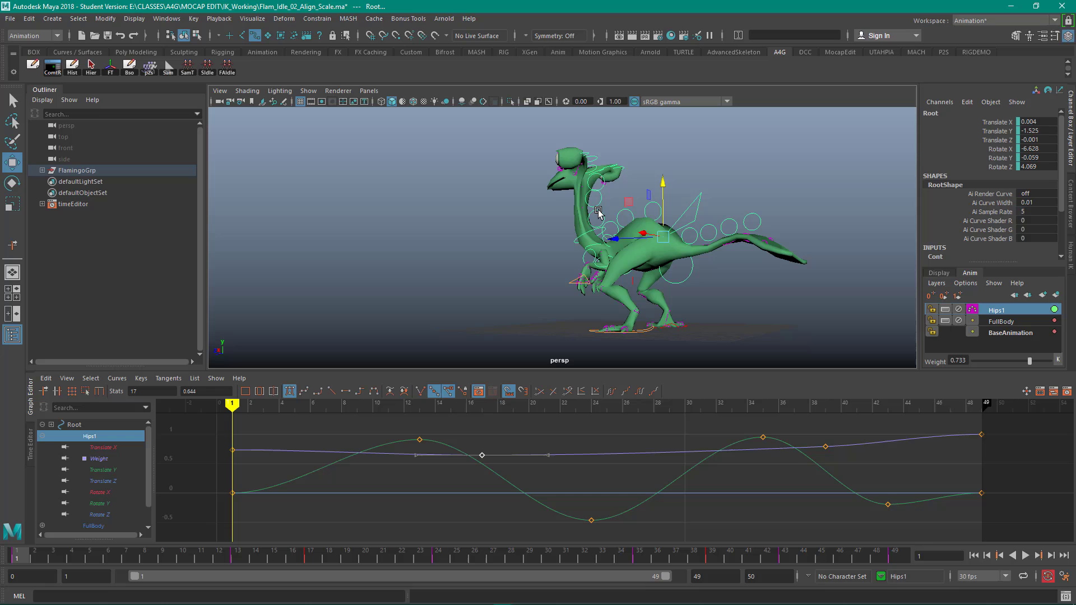
click(603, 174)
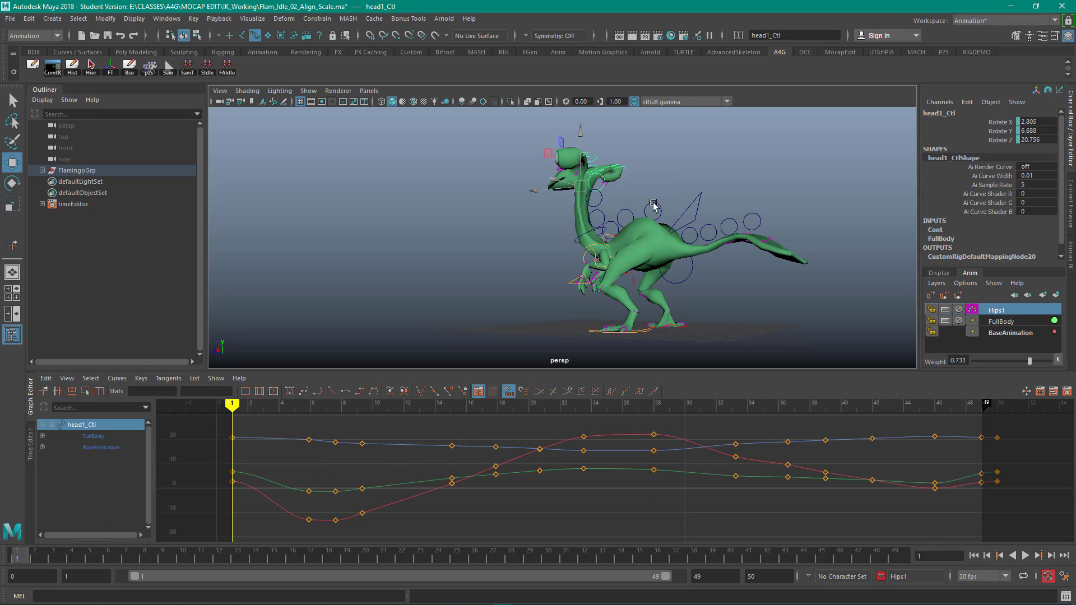
alt+drag(654, 206, 842, 163)
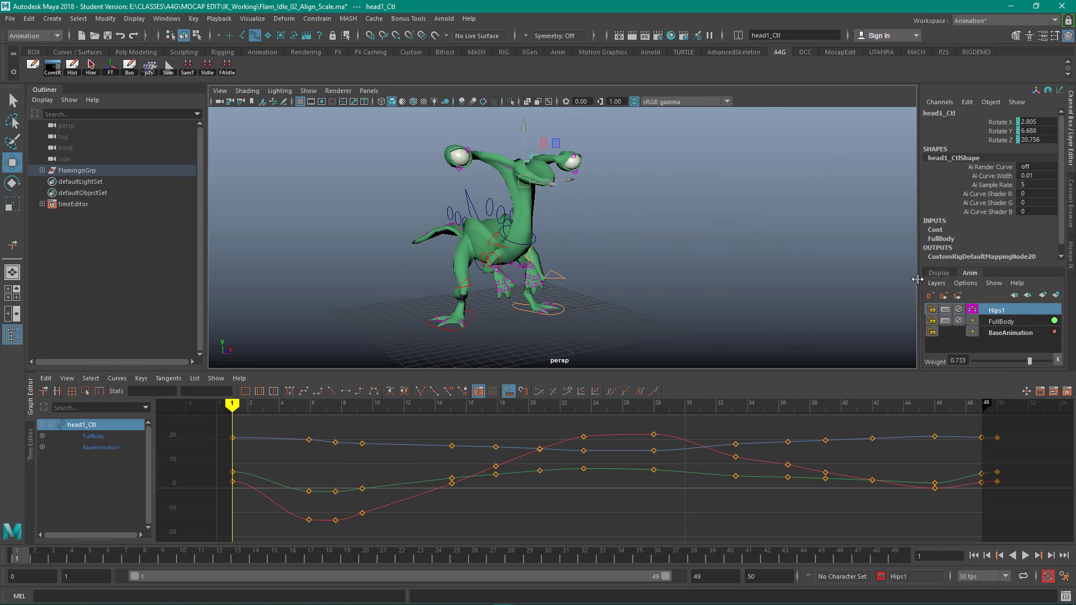
click(1056, 295)
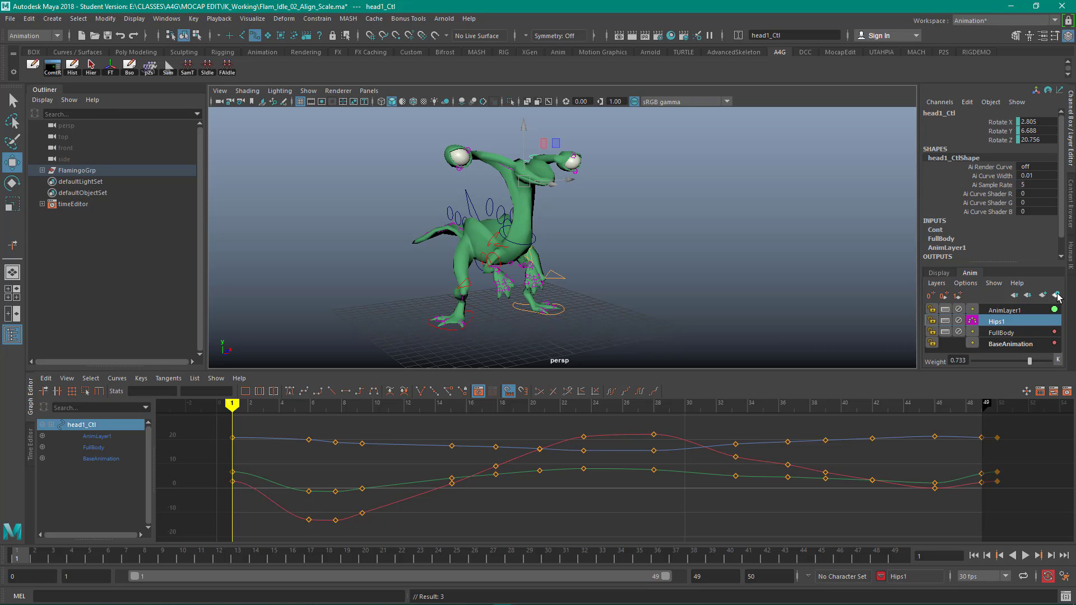
double_click(1013, 310)
text(Head)
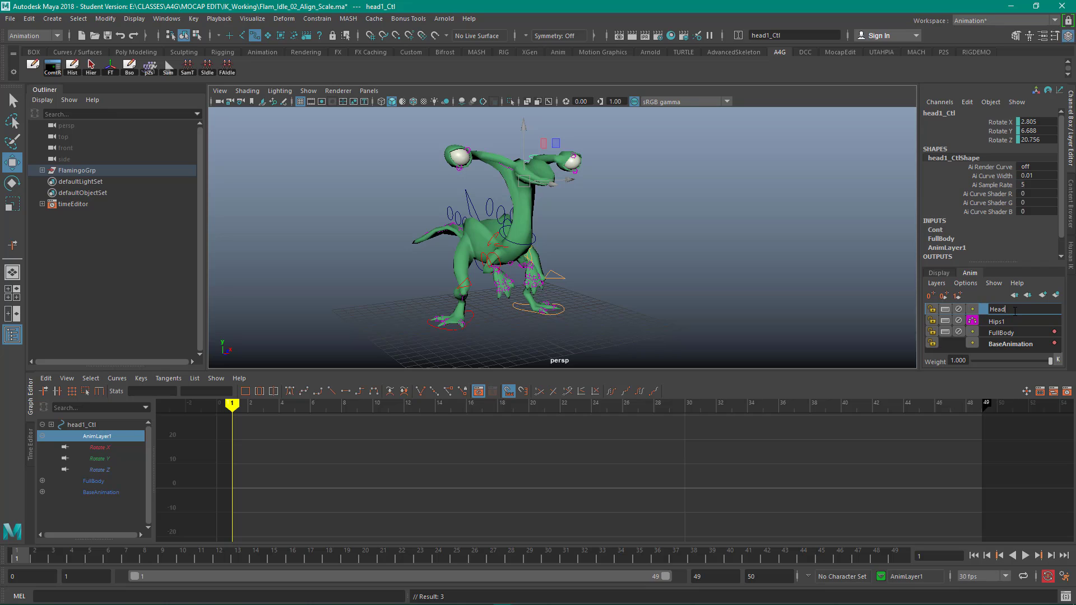
key(Return)
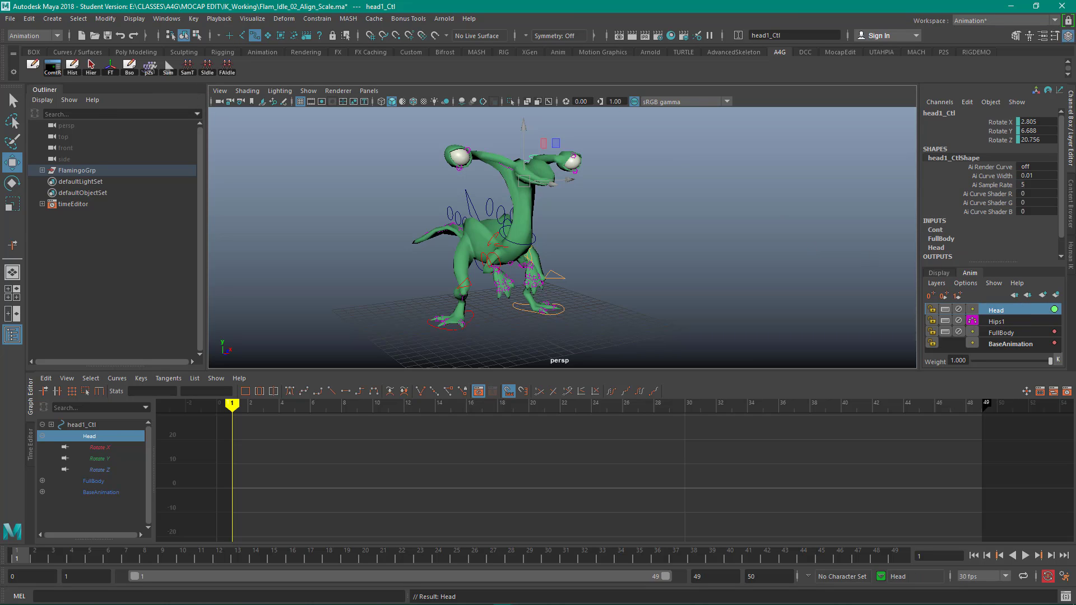
Save the scene as a new version named Flam_Idle_03_Layers in the IK_Working folder.
click(10, 19)
click(77, 81)
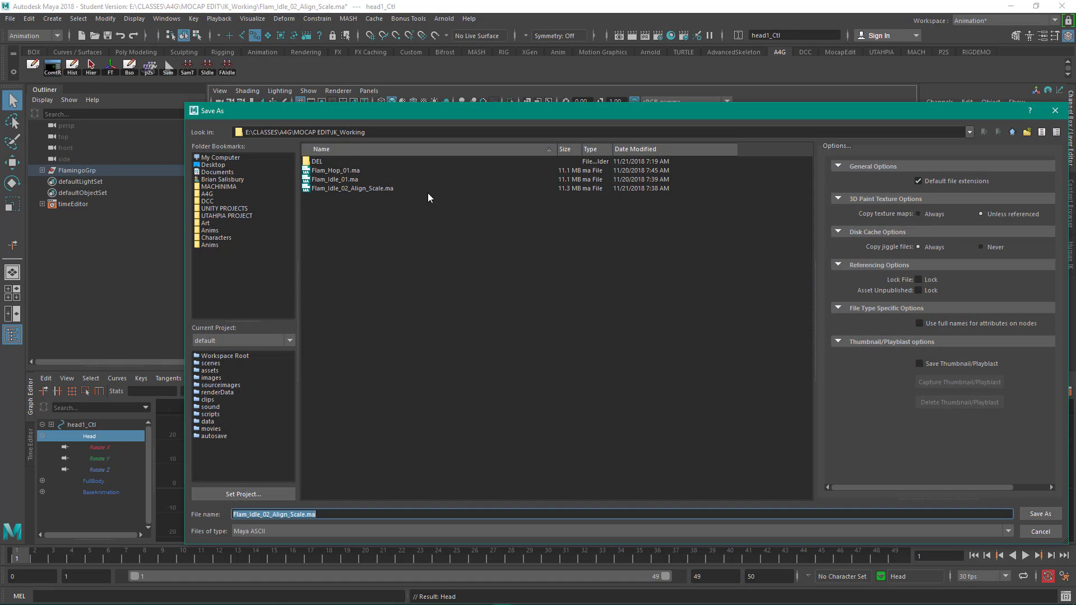
click(396, 190)
click(359, 515)
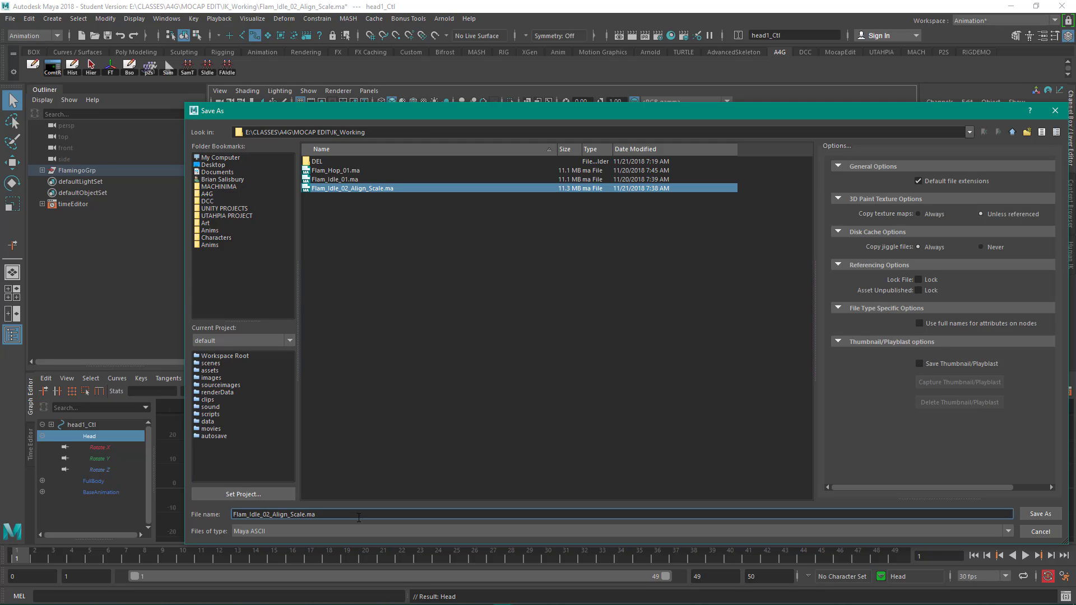
key(BackSpace)
text(3)
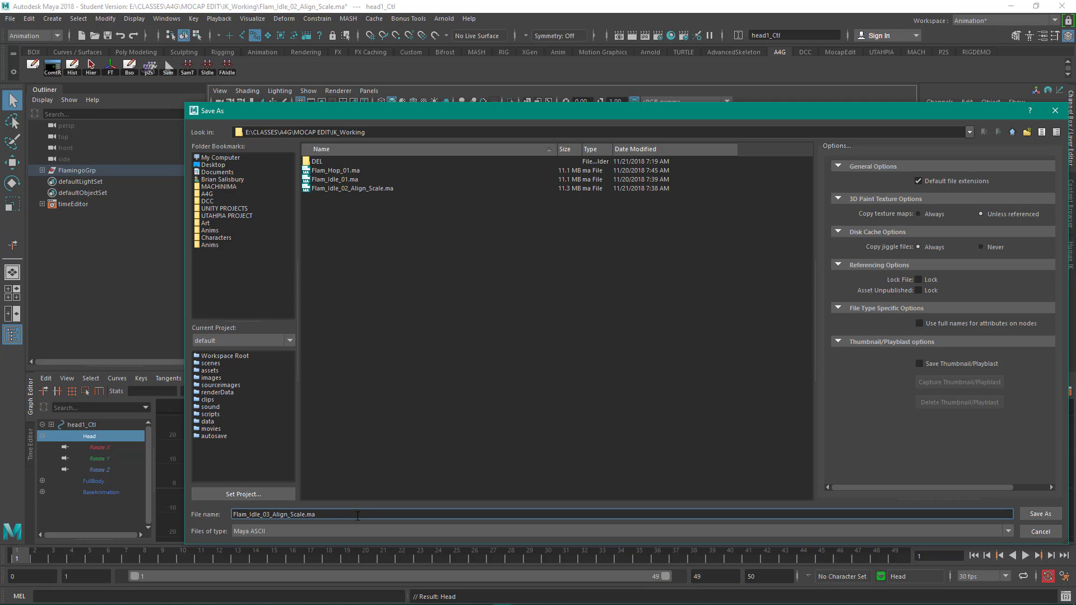
key(BackSpace)
key(BackSpace)
key(BackSpace)
key(BackSpace)
key(BackSpace)
key(BackSpace)
key(BackSpace)
key(BackSpace)
key(BackSpace)
key(BackSpace)
key(BackSpace)
key(BackSpace)
text(_03+Lay)
key(BackSpace)
key(BackSpace)
key(BackSpace)
key(BackSpace)
key(BackSpace)
text(3_Layers)
click(1041, 514)
click(514, 318)
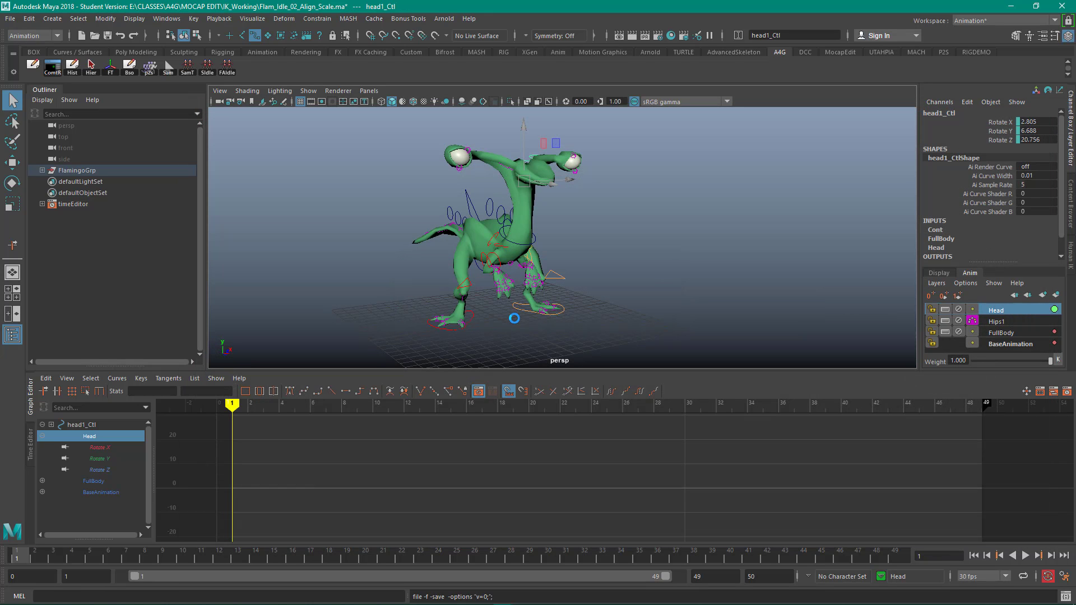
Play the animation to study the head motion from the front and return to frame 1.
click(254, 559)
key(alt+v)
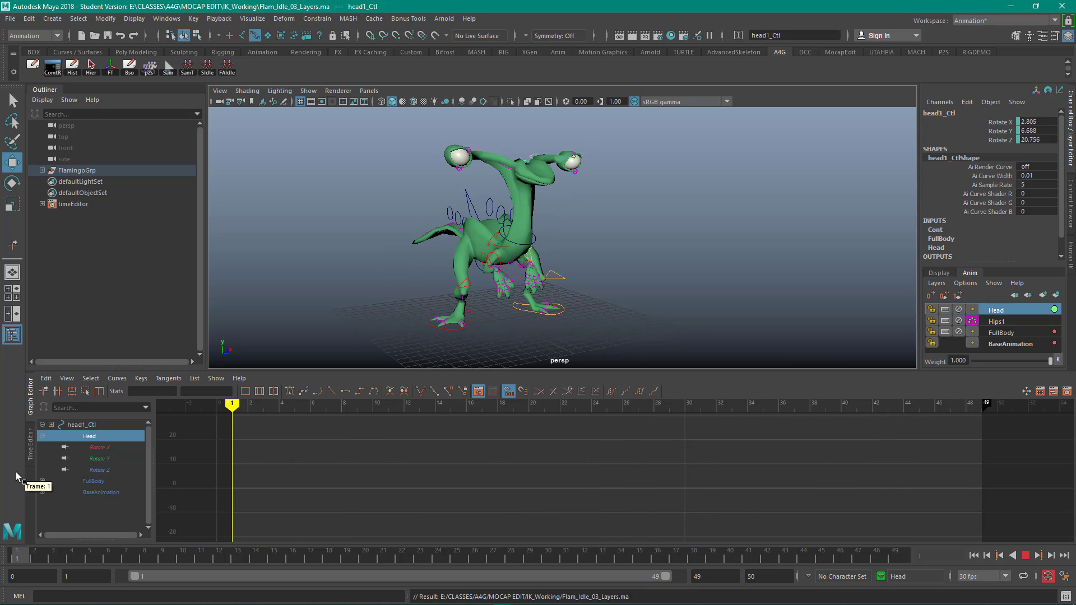
key(alt+v)
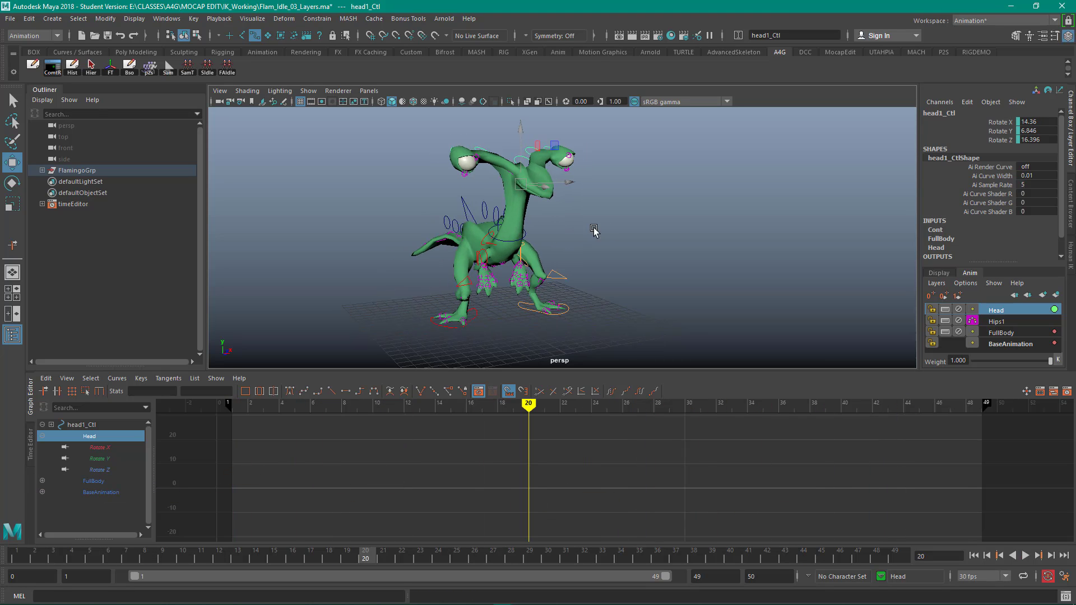
alt+drag(594, 230, 406, 273)
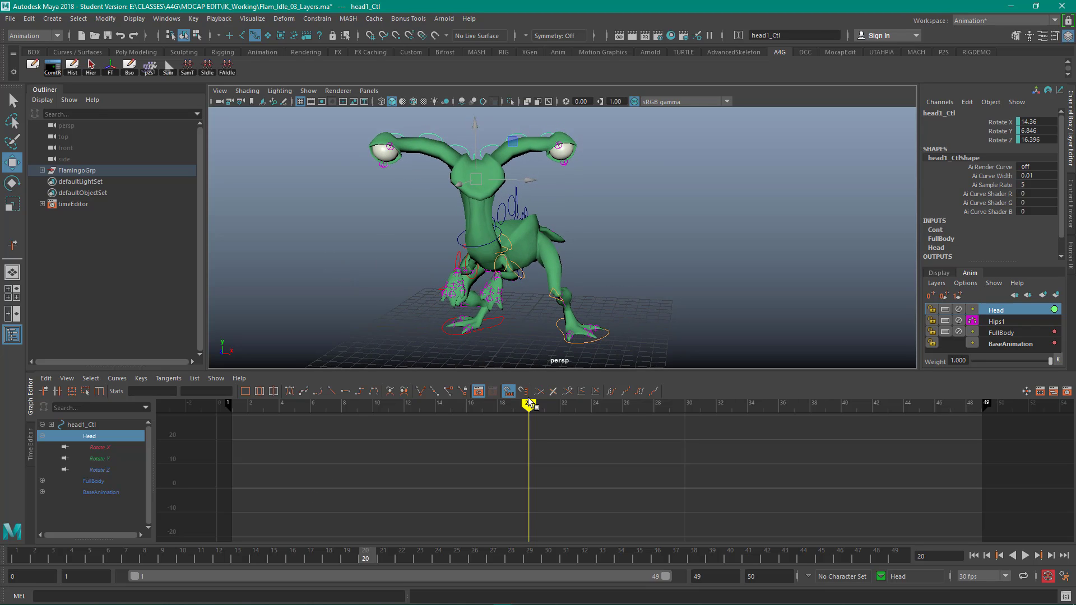
mouse_move(529, 404)
mouse_down()
mouse_move(218, 391)
mouse_move(232, 393)
mouse_up()
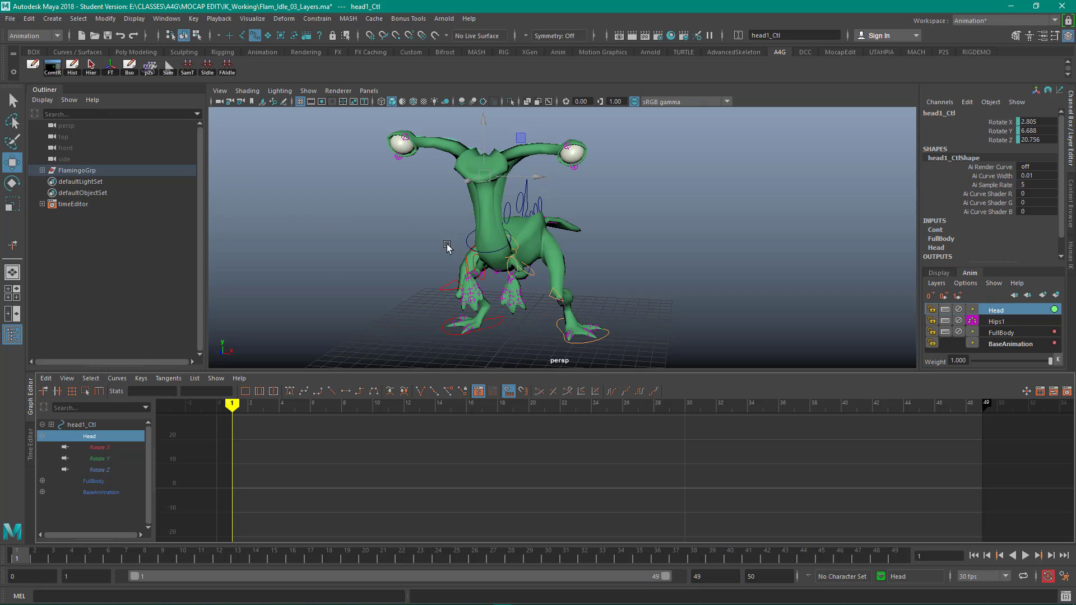
Try rotating the shoulder control about 27 degrees around X at frame 16 and undo the rotation.
click(468, 237)
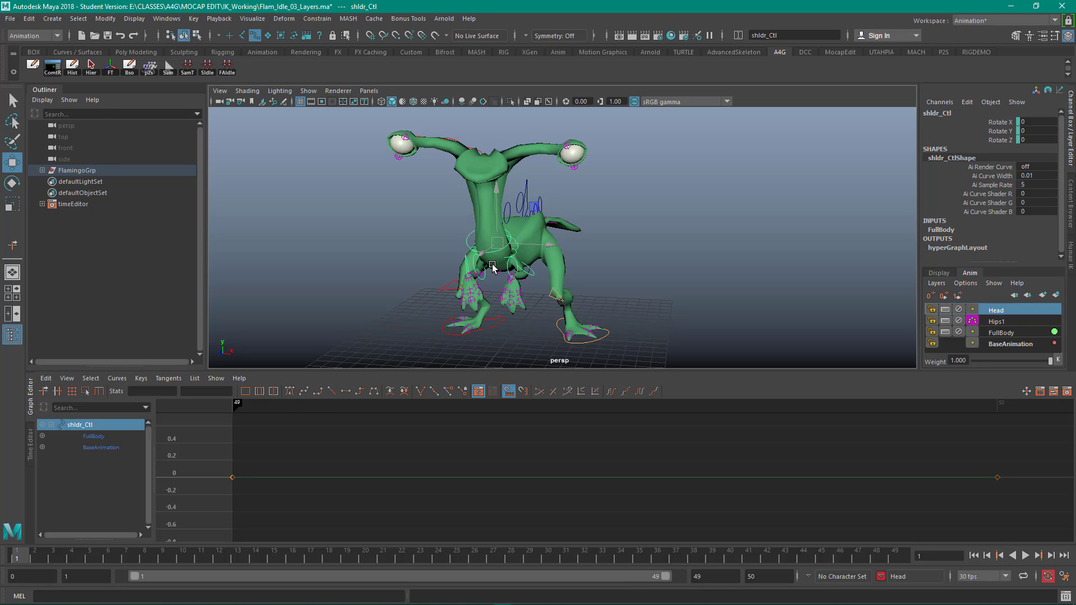
key(alt+v)
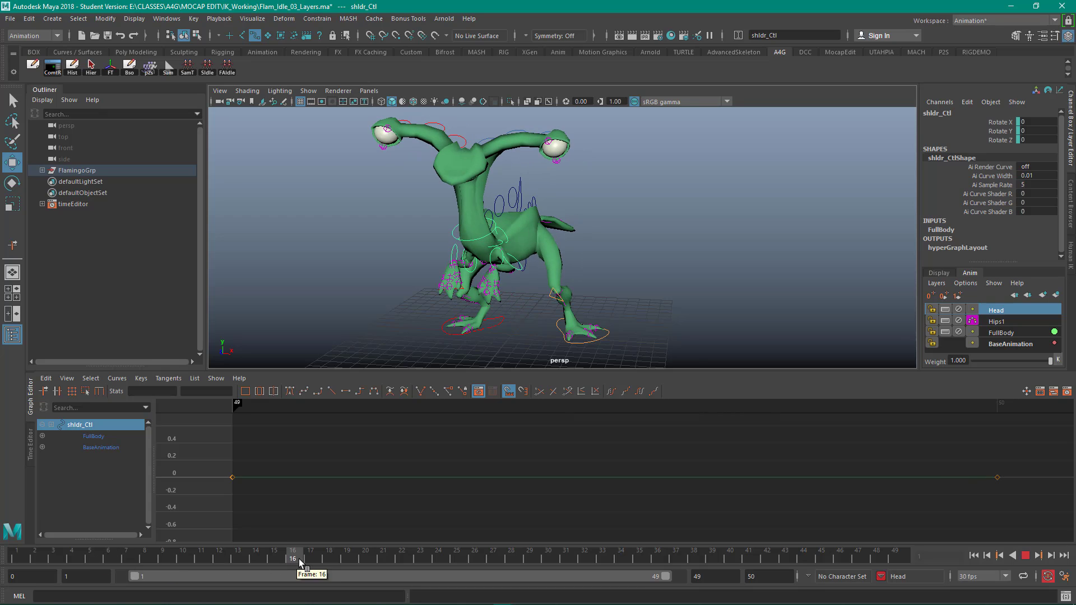
key(alt+v)
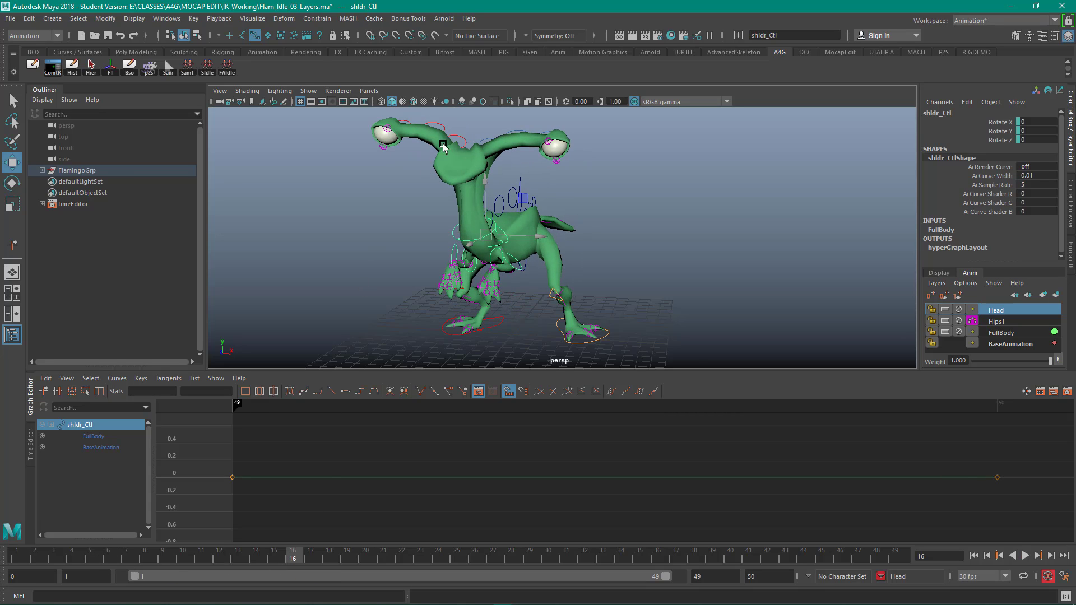
drag(437, 218, 455, 236)
key(e)
drag(525, 211, 498, 196)
key(ctrl+z)
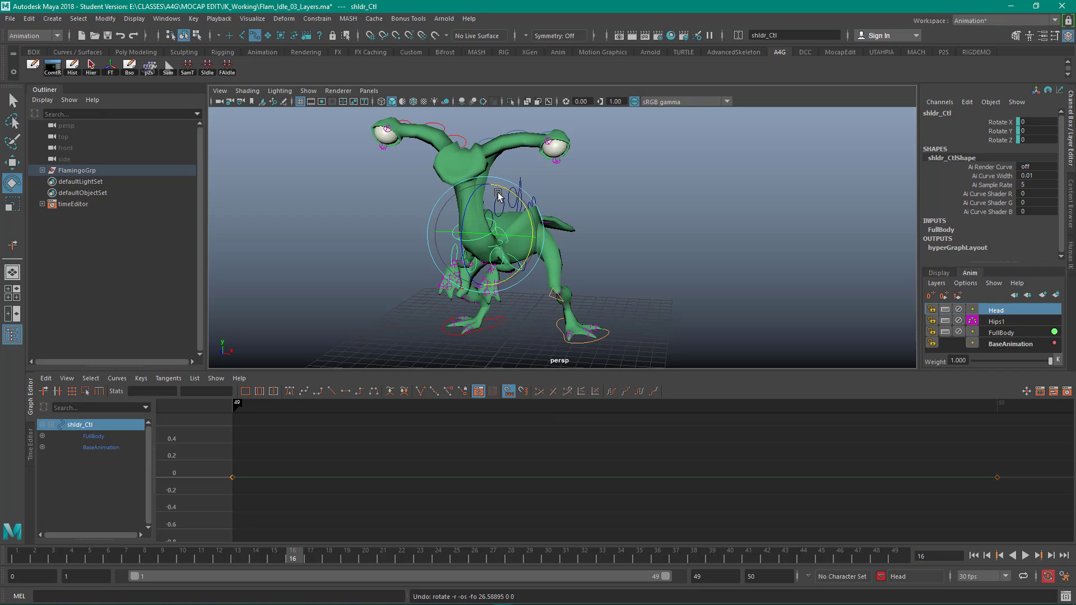
Add the shoulder control to the Head layer at frame 1 and rename the layer Head_Shoulders.
drag(274, 555, 14, 532)
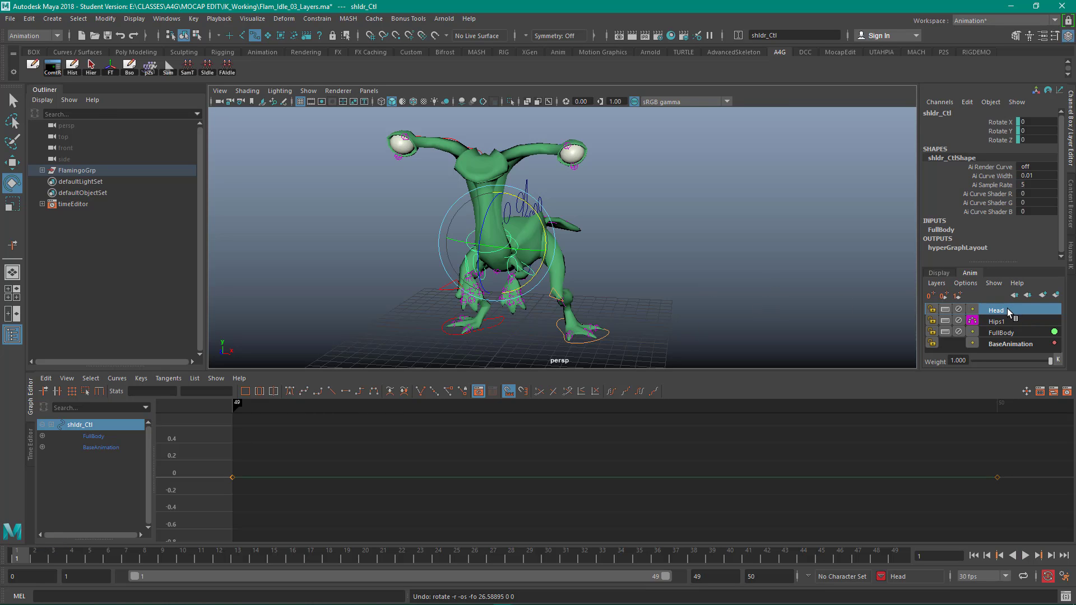
click(730, 234)
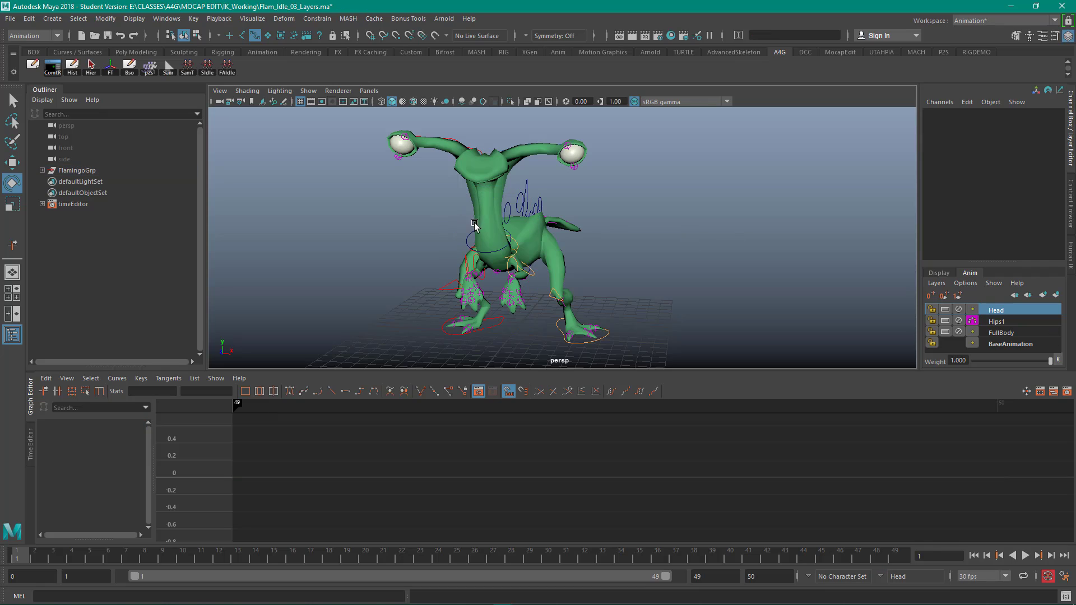
drag(466, 225, 470, 238)
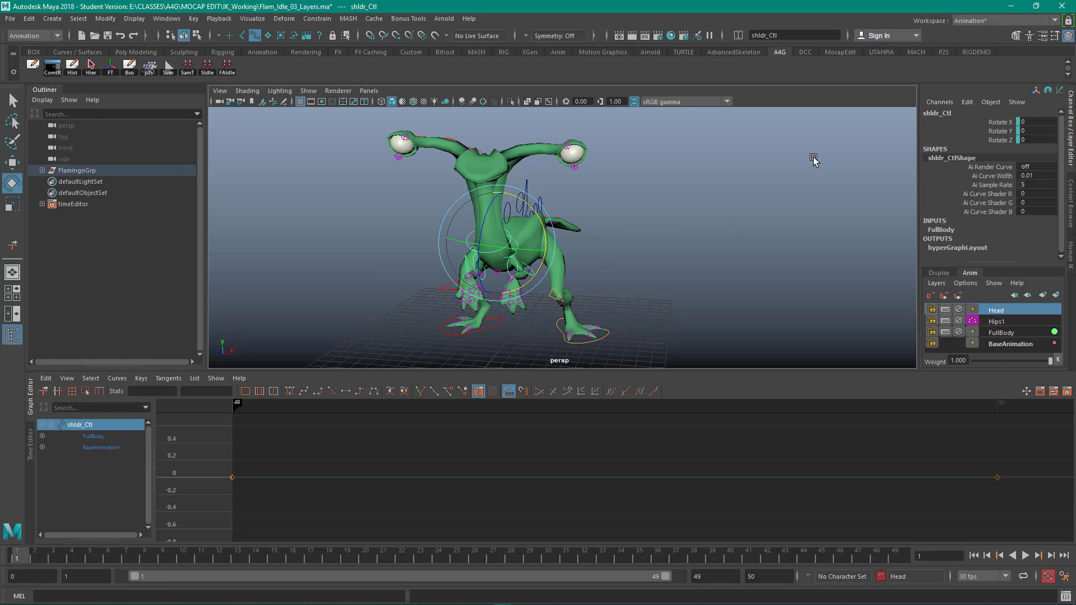
right_click(1049, 313)
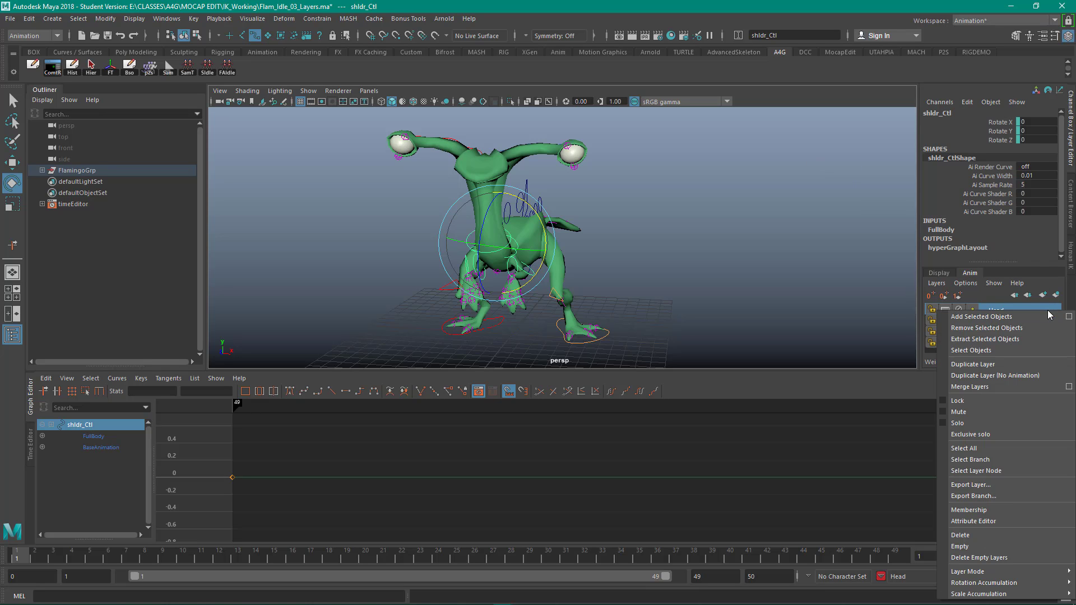
click(1008, 317)
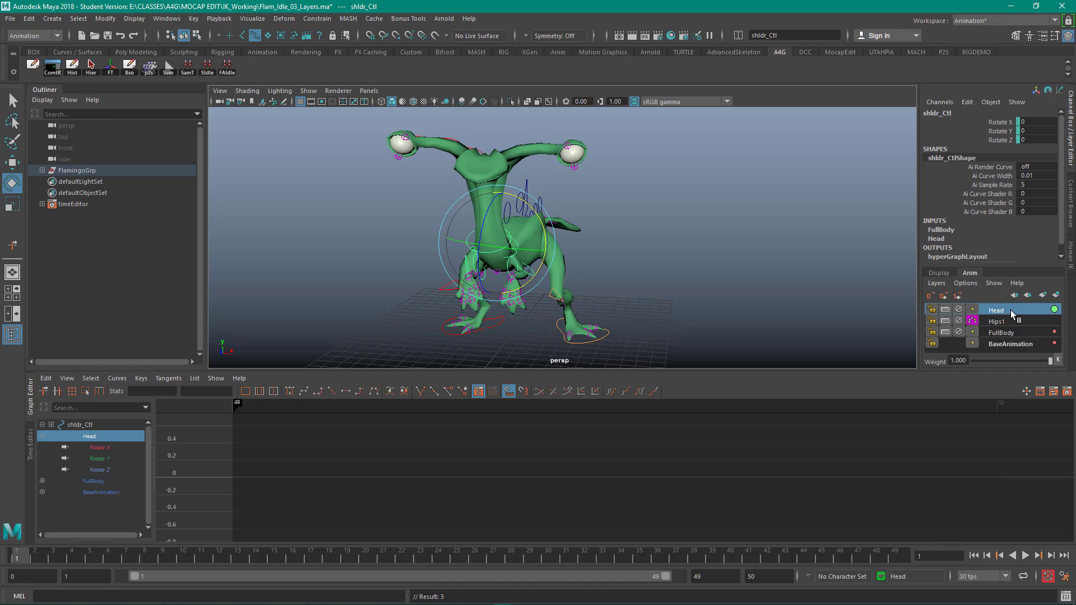
double_click(1004, 310)
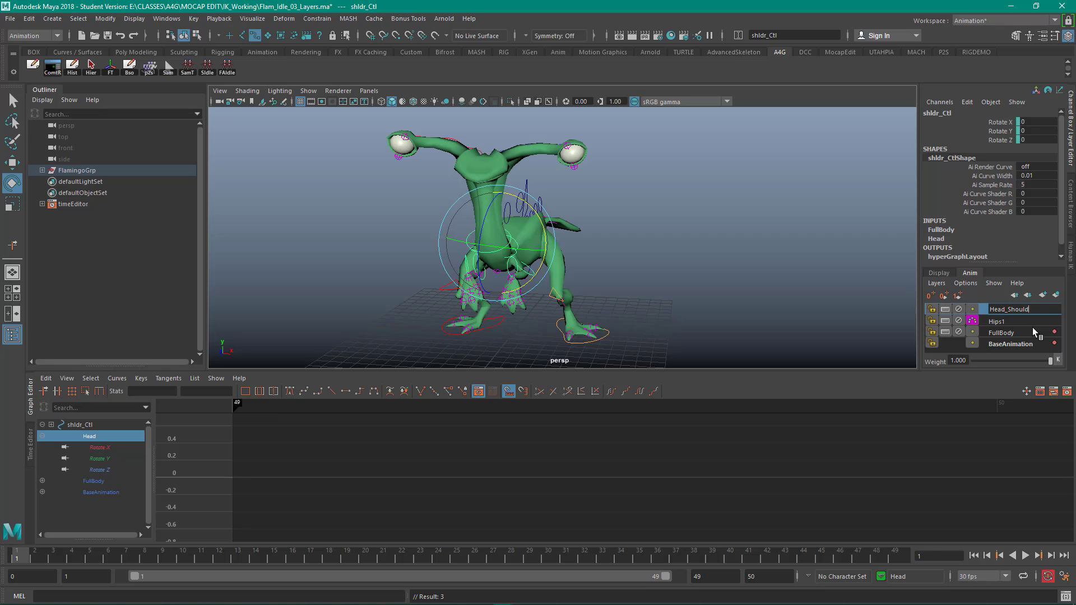
key(Return)
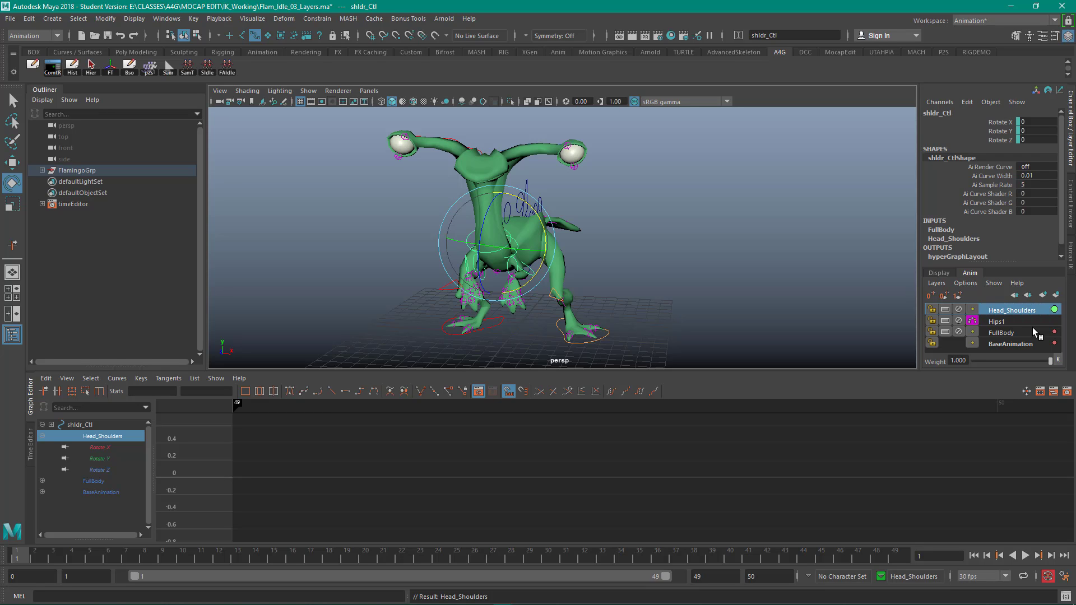
Turn on reddish-brown ghosting for the Head_Shoulders layer and play the animation.
click(972, 310)
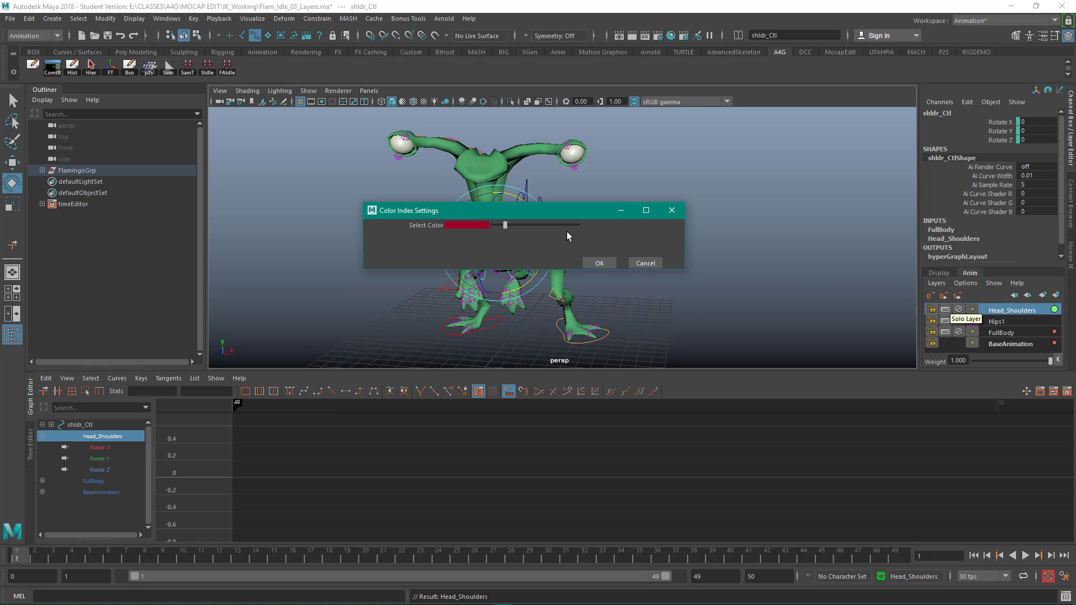
drag(502, 227, 528, 226)
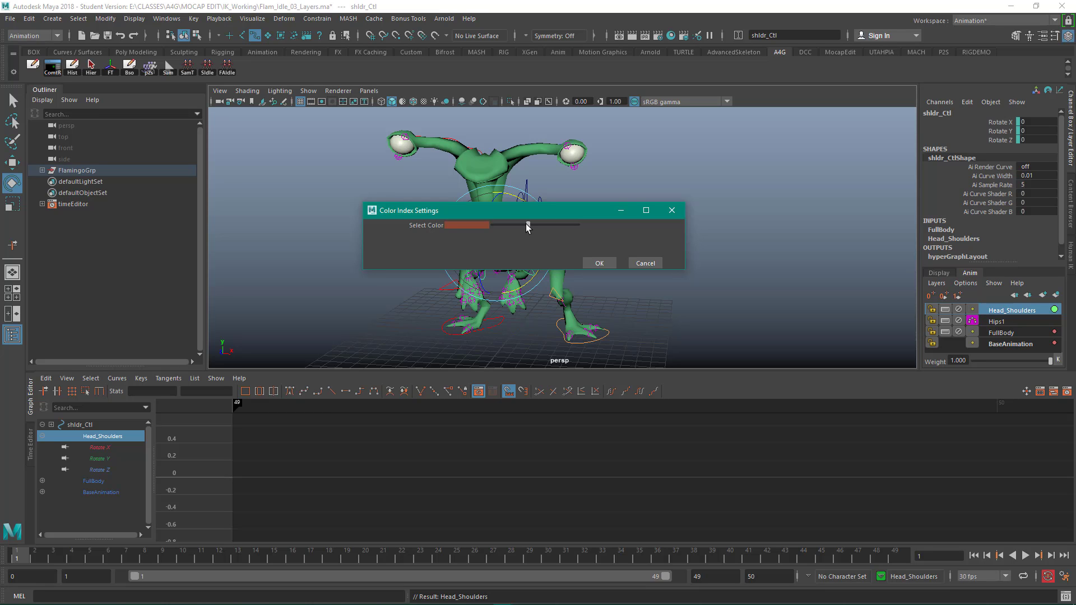
click(613, 264)
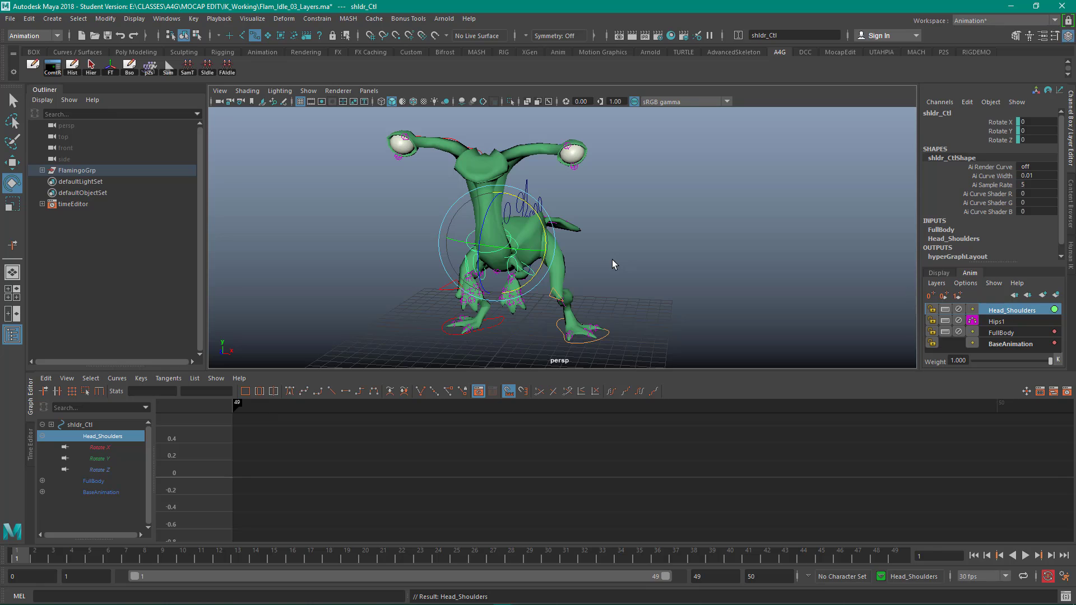
click(972, 311)
key(alt+v)
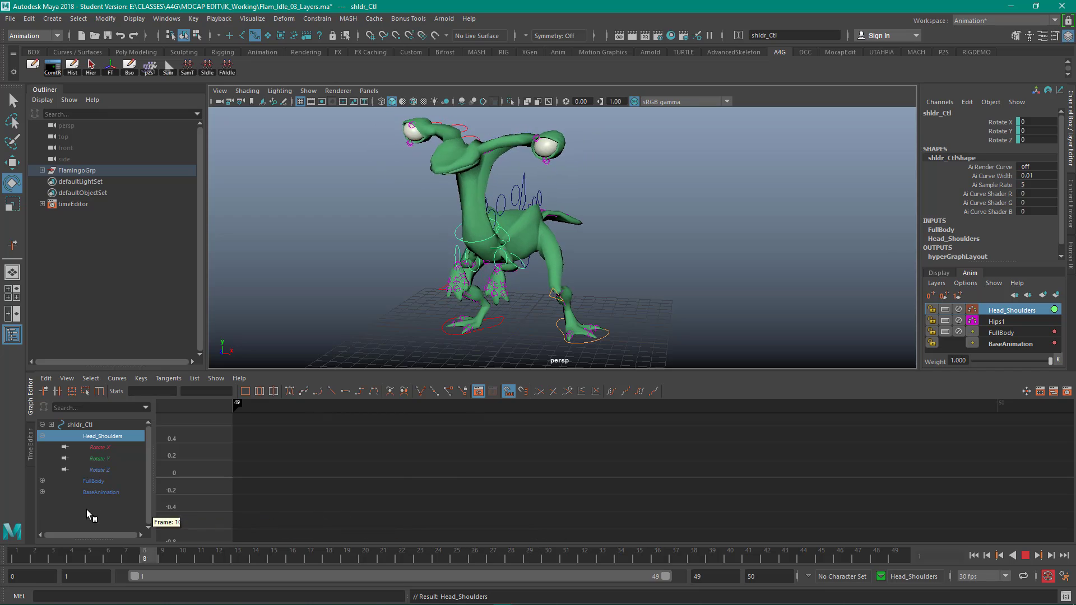
Play the animation and examine the head and shoulder motion from side and front angles, stopping at frame 28.
key(alt+v)
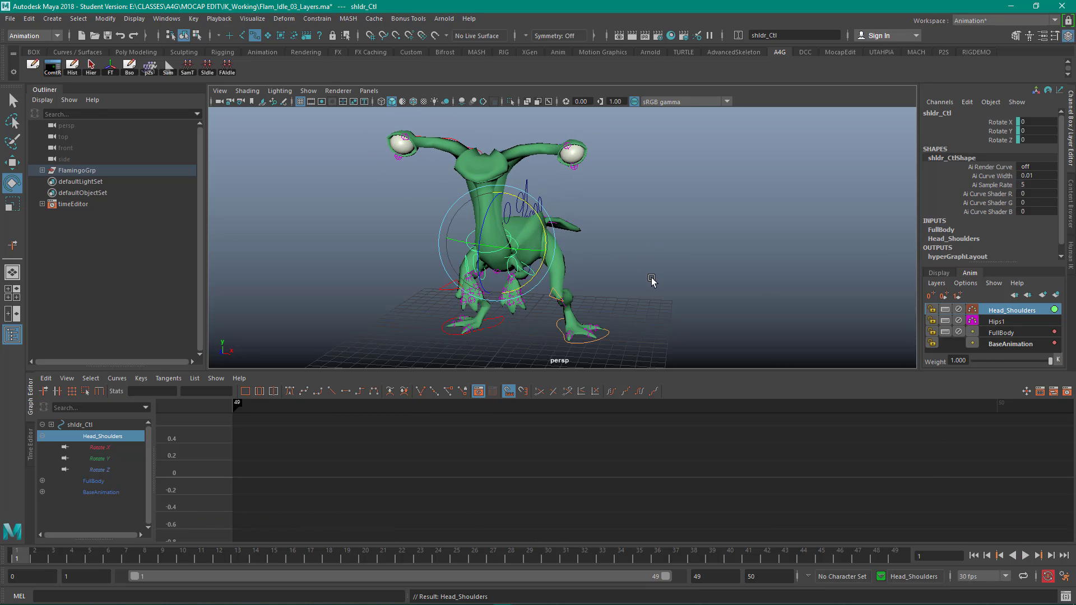
alt+drag(643, 255, 607, 249)
alt+middle_drag(612, 234, 553, 244)
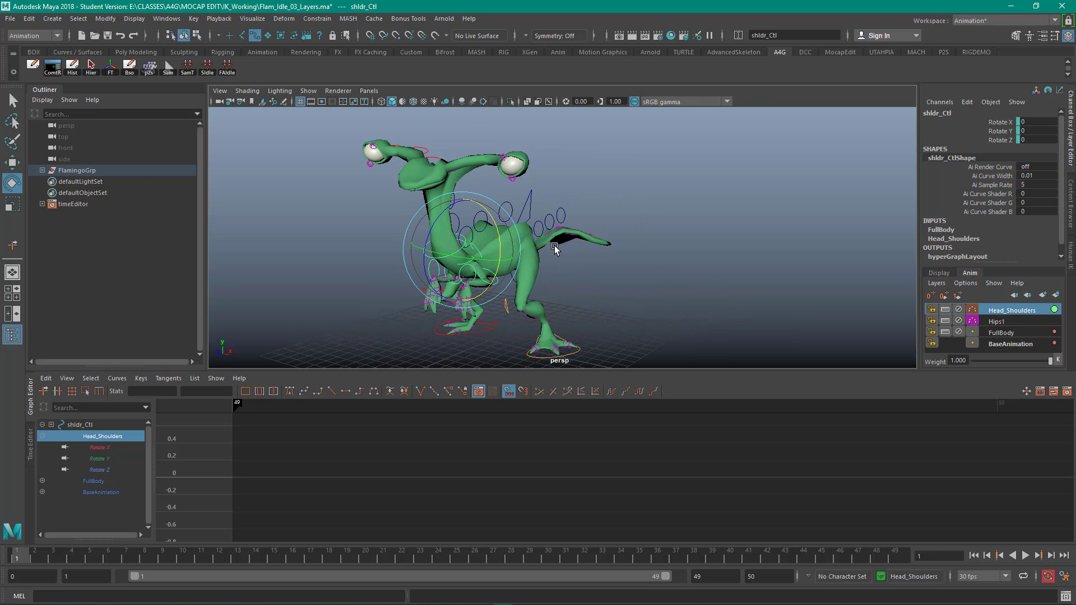
alt+right_drag(606, 246, 641, 250)
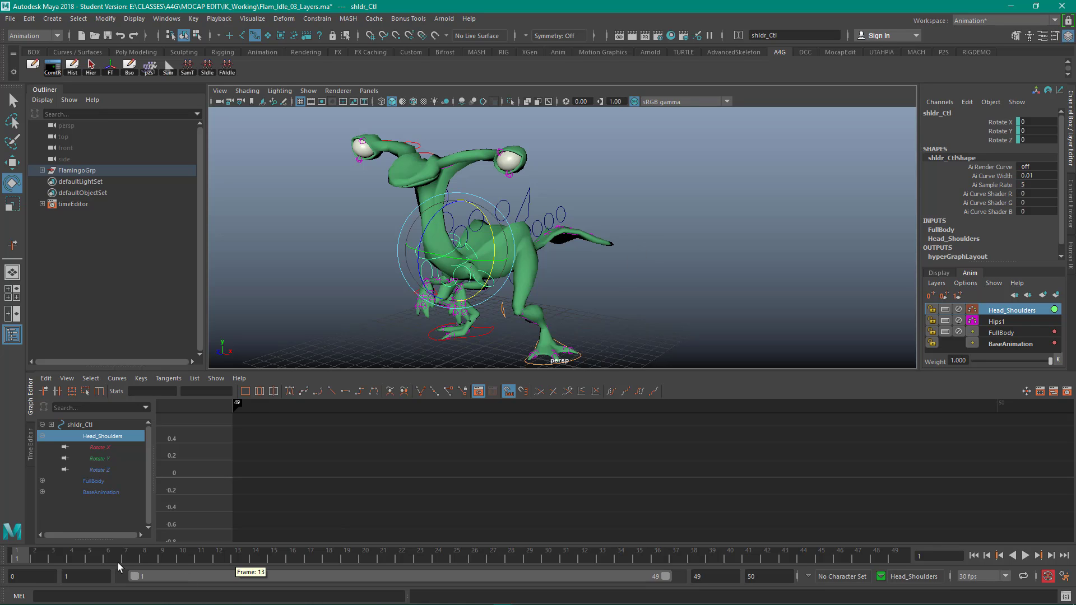
key(alt+v)
key(alt+v)
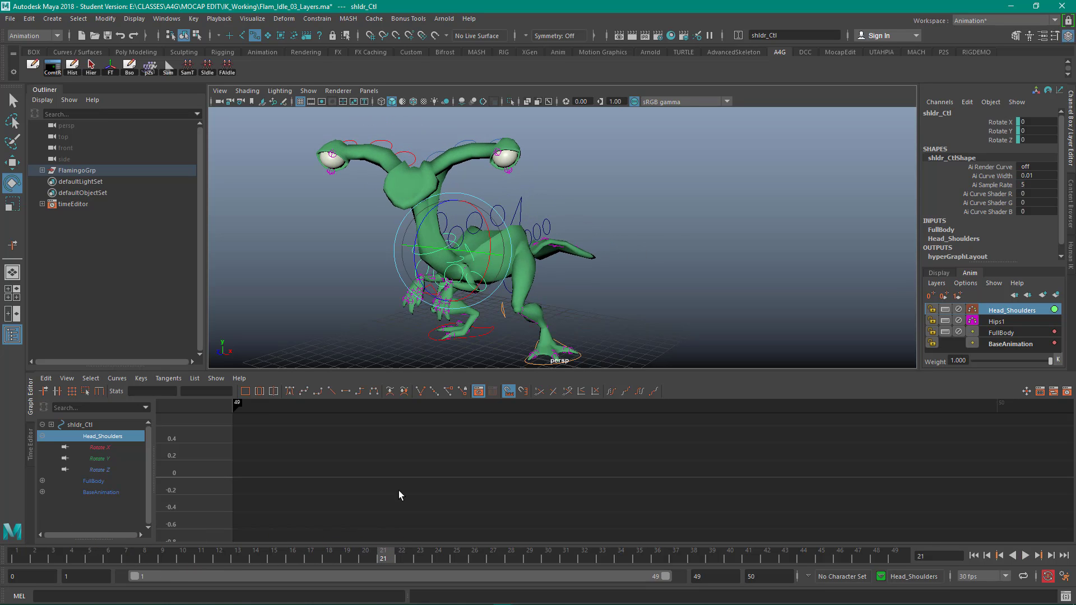
drag(598, 216, 671, 229)
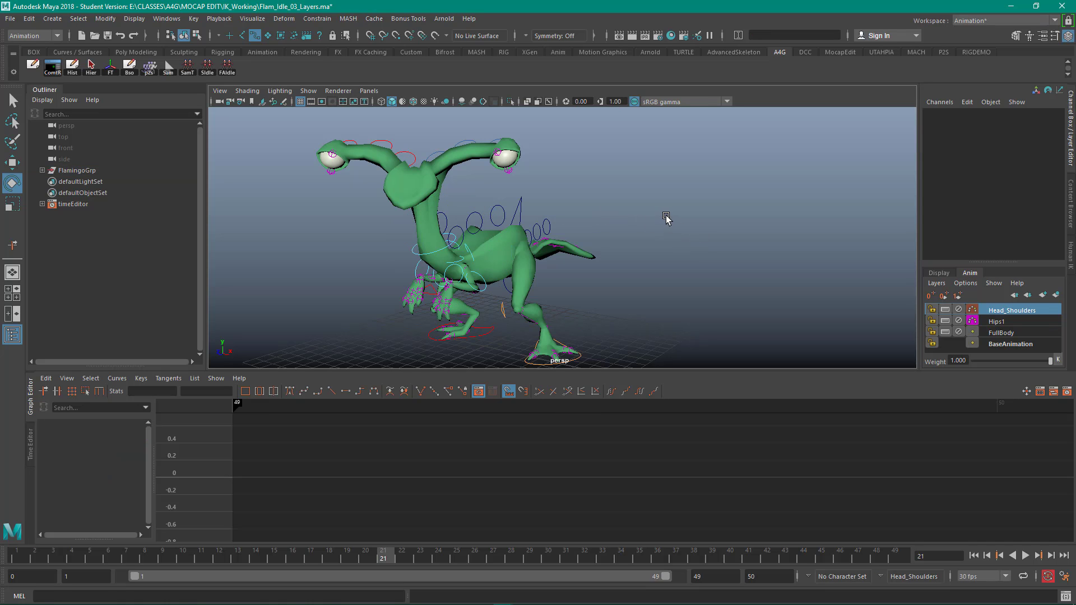
right_drag(663, 218, 693, 202)
alt+drag(693, 202, 623, 169)
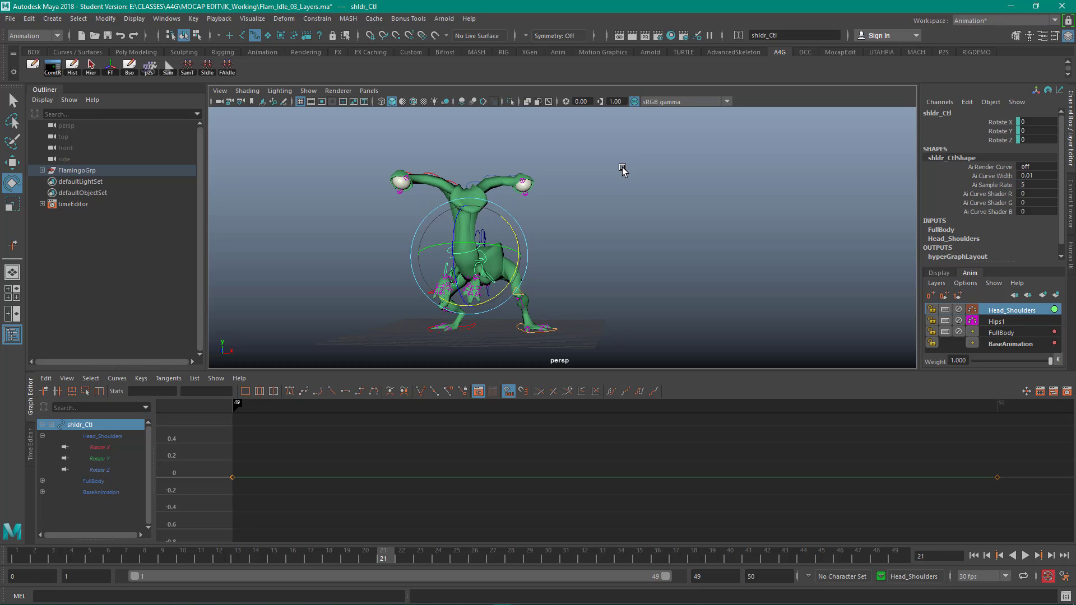
key(alt+v)
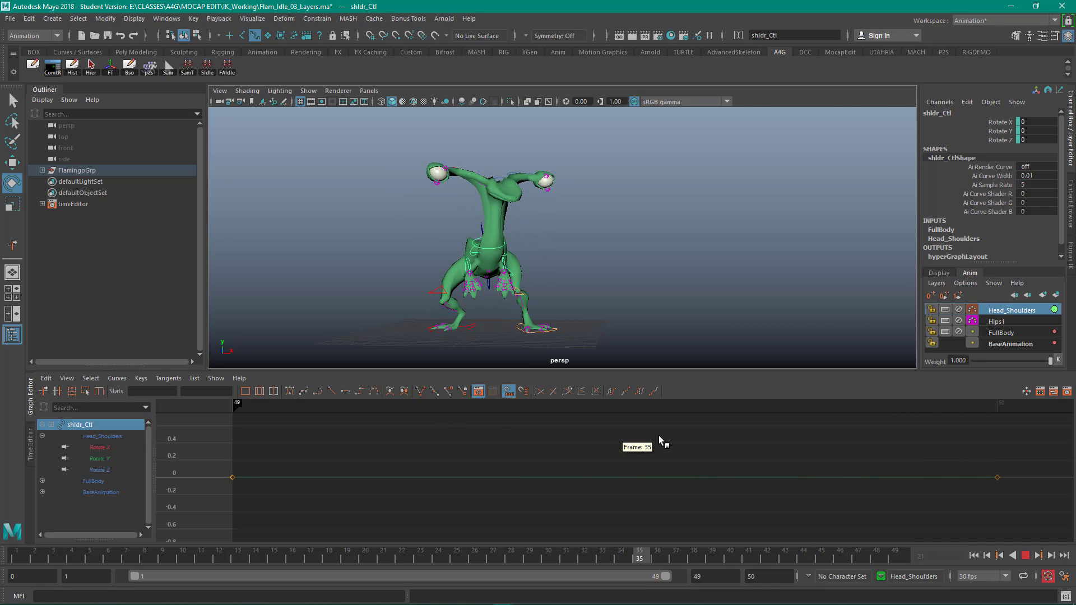
drag(924, 463, 509, 547)
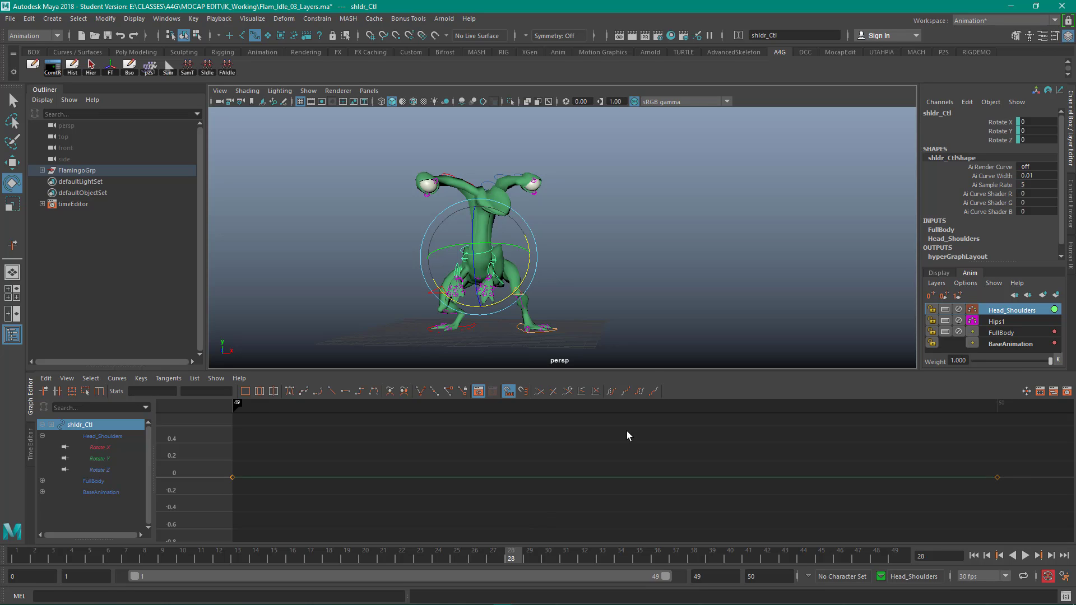
Set a key on the head1_Ctl head control at frame 1 in the Head_Shoulders layer.
click(649, 328)
alt+drag(357, 335, 418, 323)
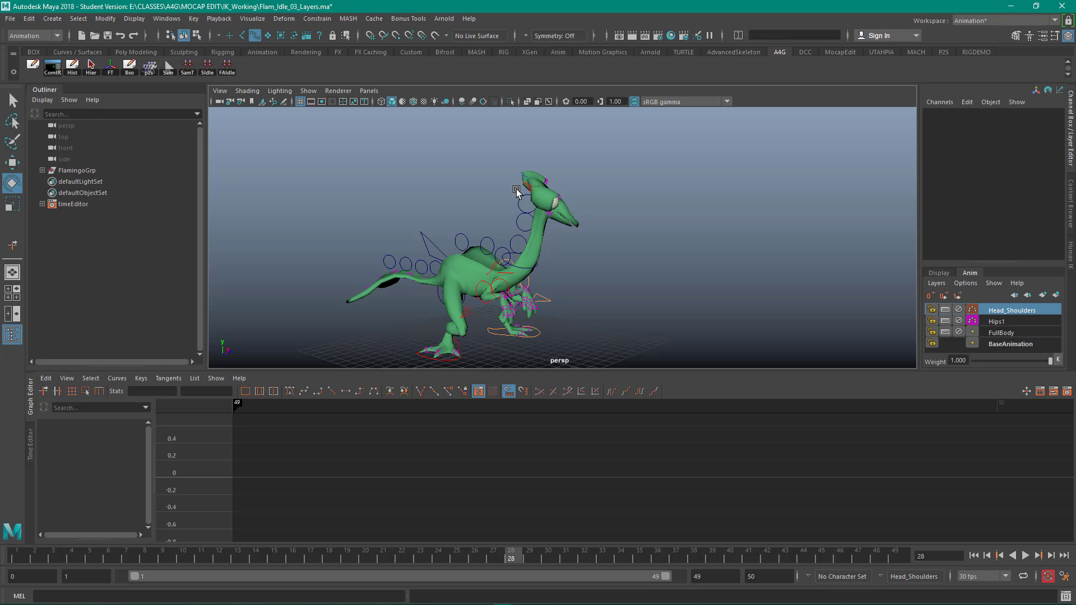
drag(517, 189, 527, 205)
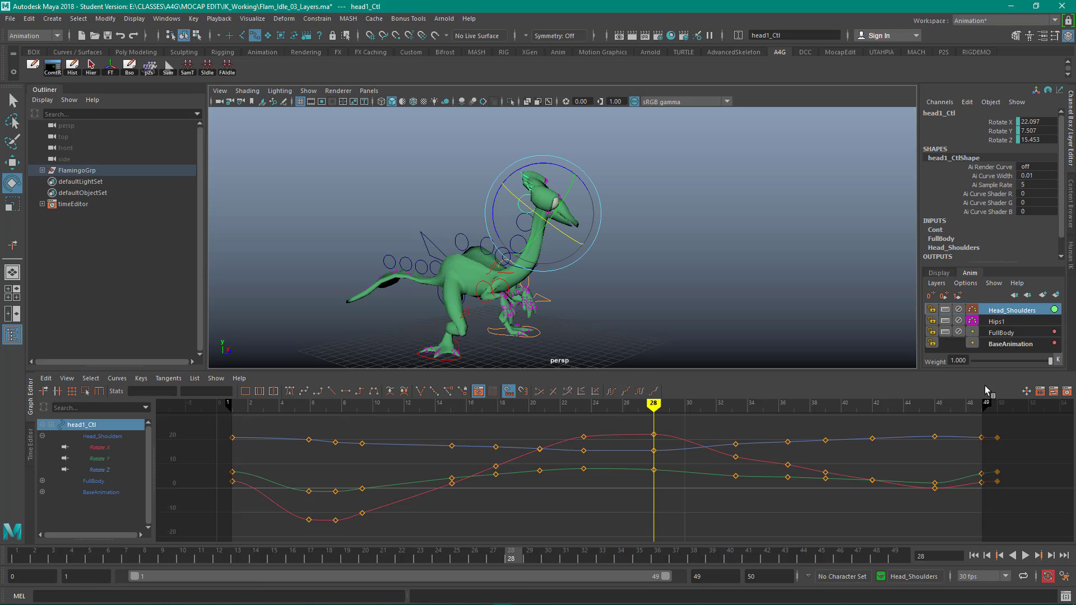
click(1025, 312)
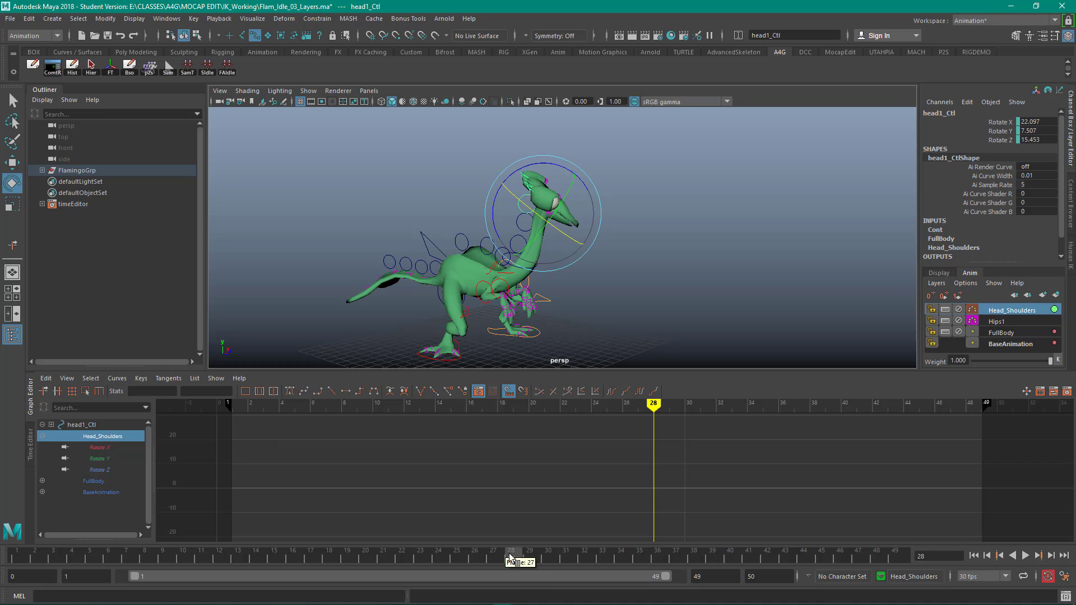
drag(512, 557, 14, 573)
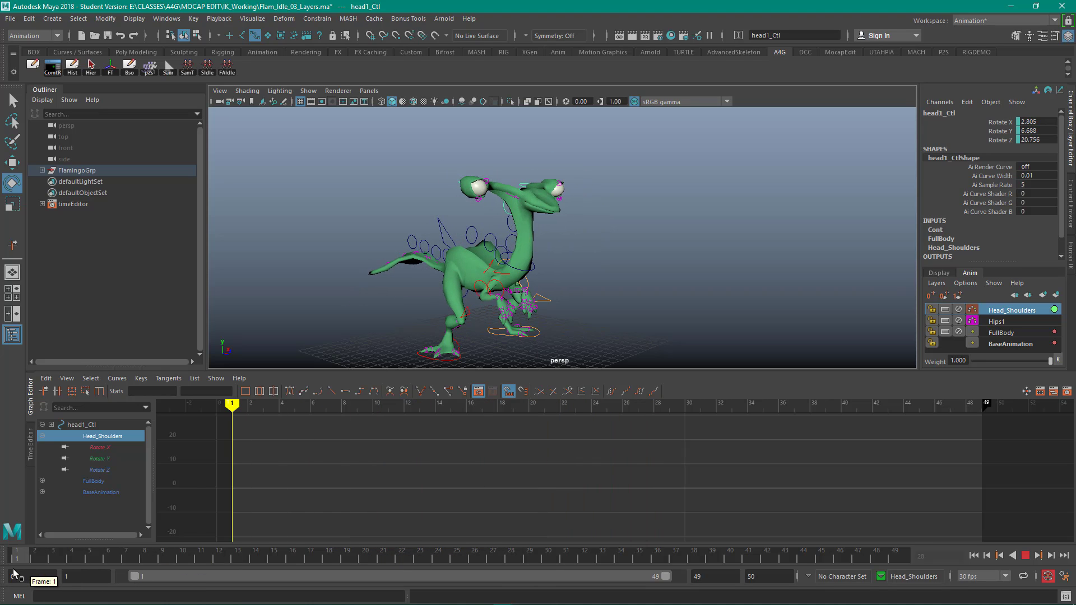
key(alt+v)
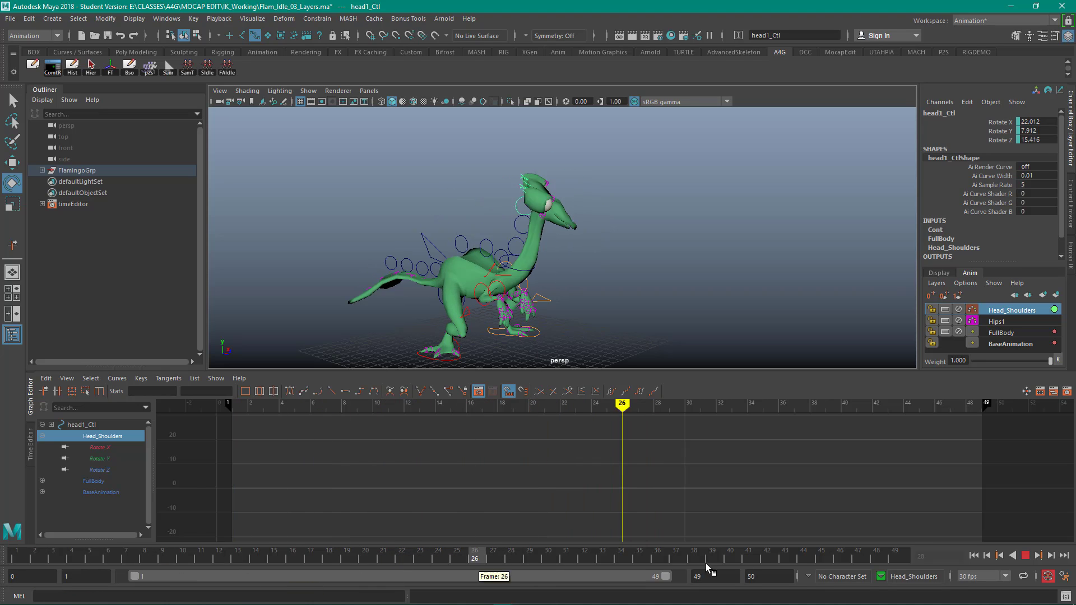
drag(168, 596, 23, 591)
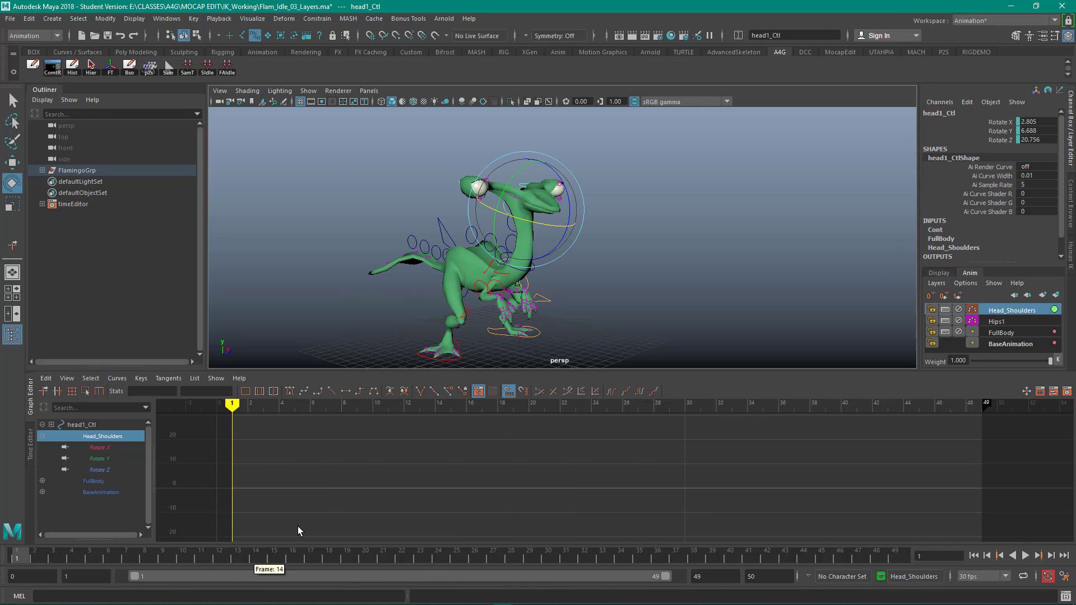
key(s)
key(f)
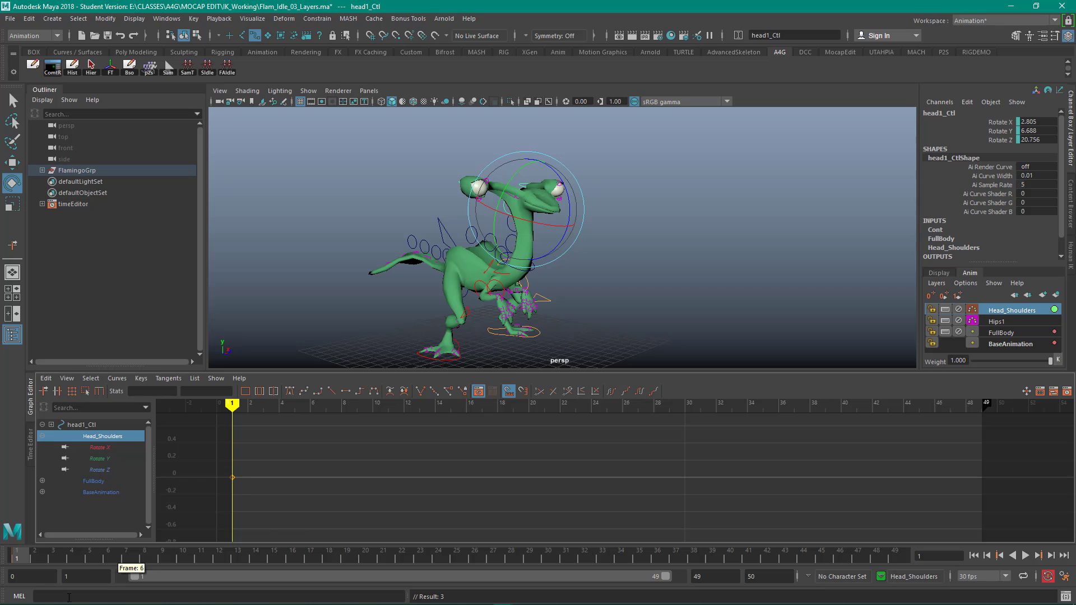
Set a key on the head control at frame 23 in the Head_Shoulders layer.
drag(17, 558, 365, 562)
alt+drag(643, 358, 552, 339)
drag(353, 553, 424, 563)
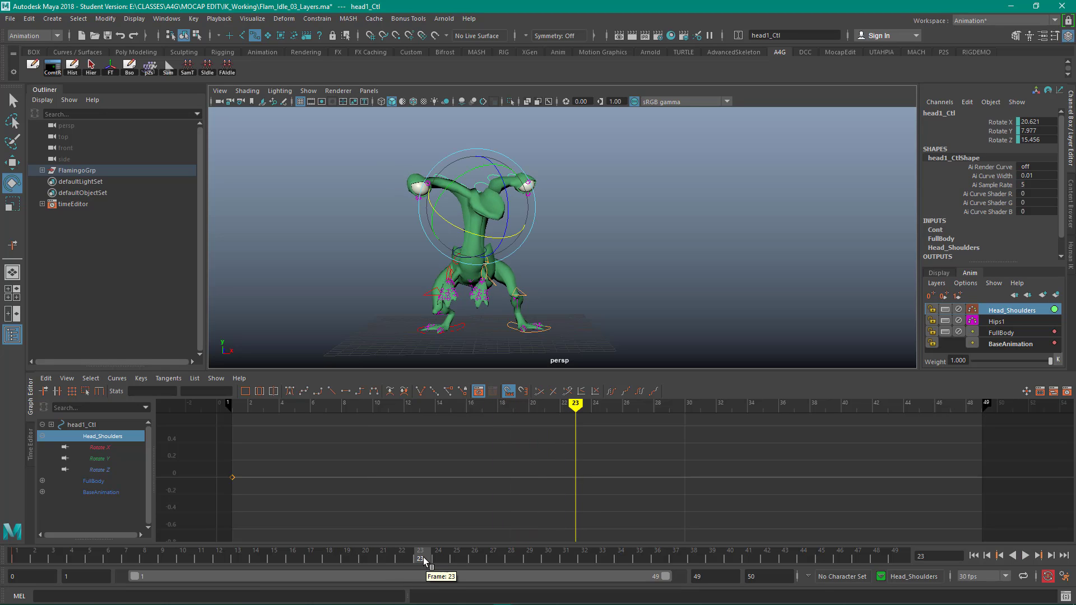
key(s)
At frame 35, rotate the head control in the Head_Shoulders layer to about -9.6 in X, -7.8 in Y and 19.9 in Z.
key(alt+v)
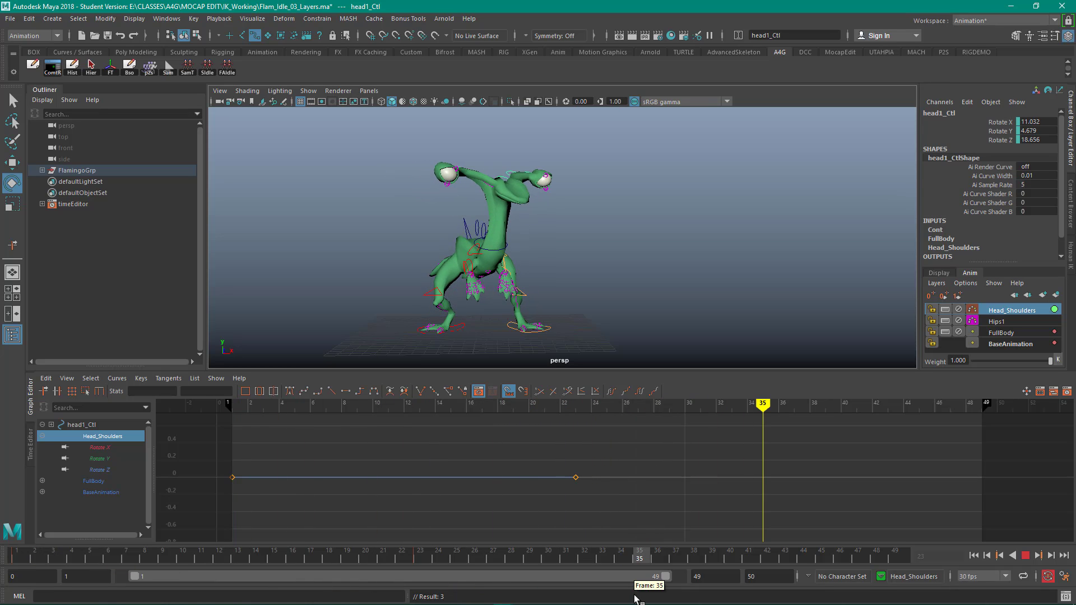
key(alt+comma)
key(Escape)
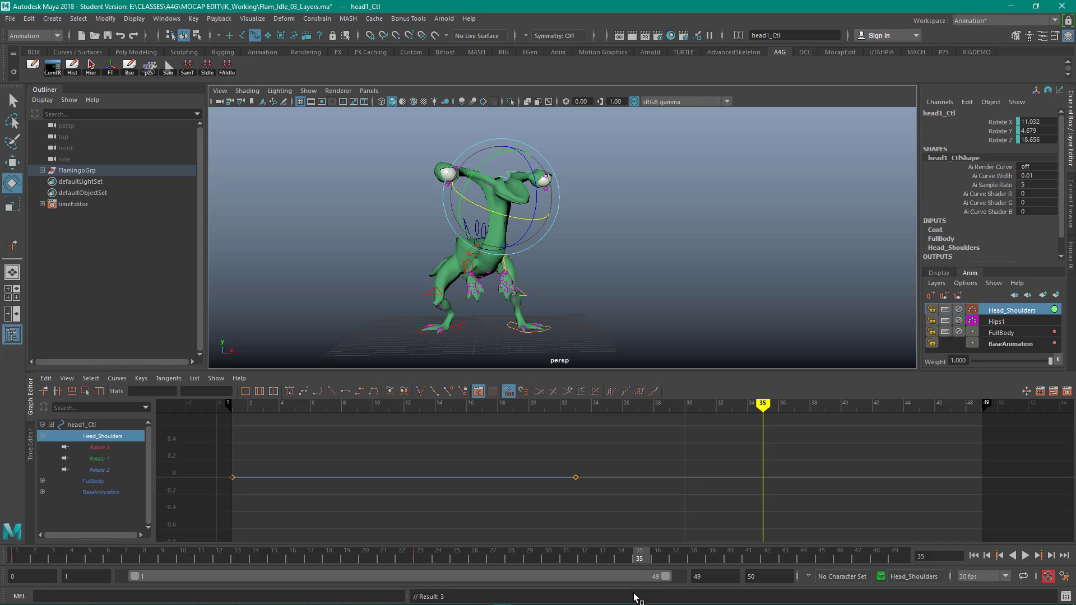
alt+drag(640, 242, 741, 258)
click(438, 206)
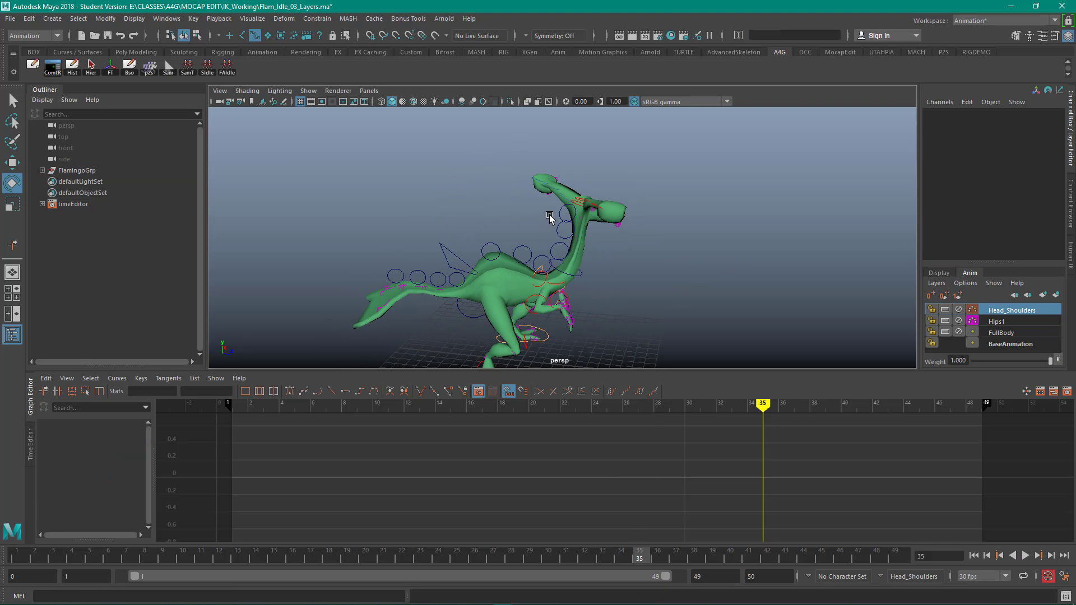
click(564, 214)
alt+drag(648, 264, 610, 271)
click(1028, 311)
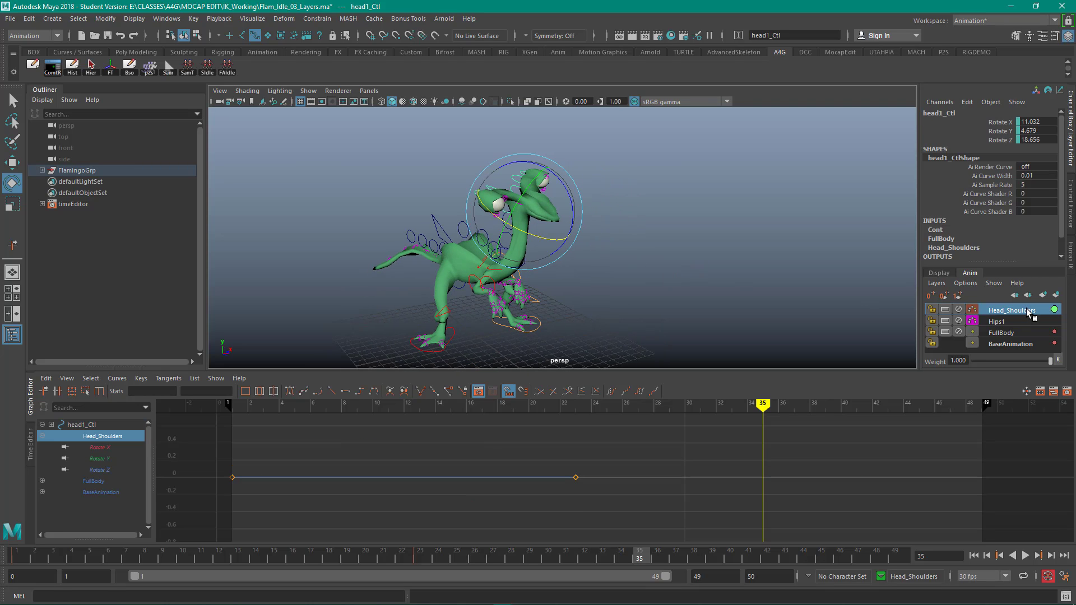
alt+drag(739, 224, 696, 187)
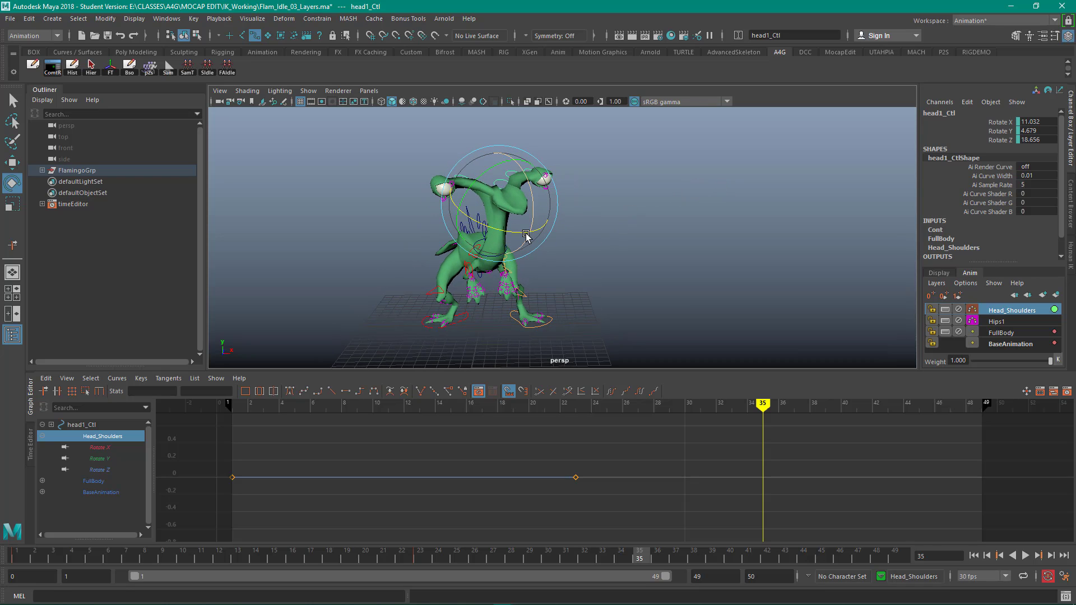
drag(520, 235, 512, 235)
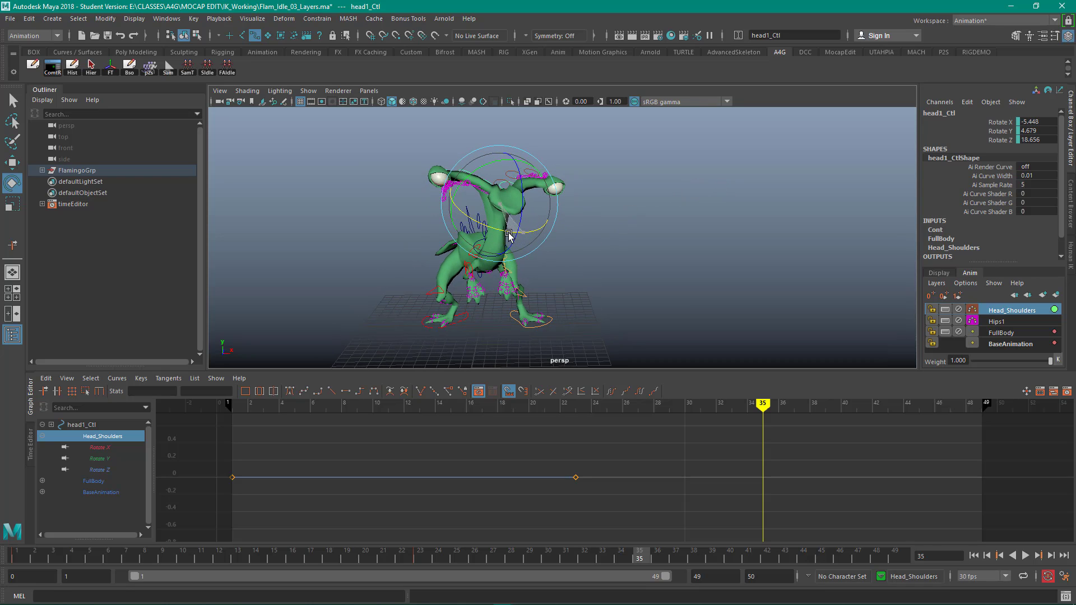
drag(507, 160, 499, 161)
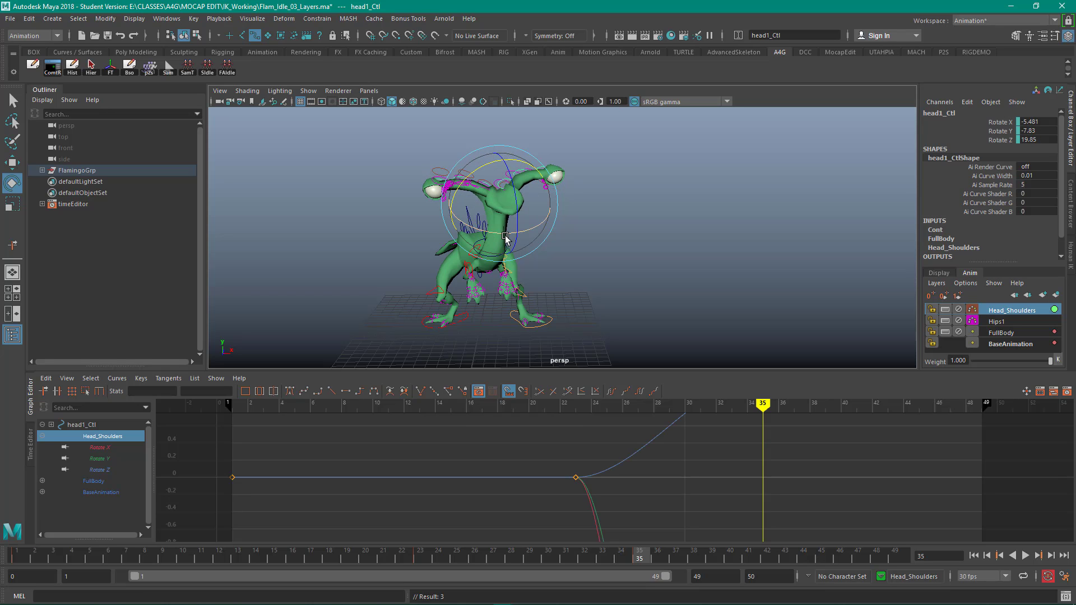
drag(505, 236, 501, 236)
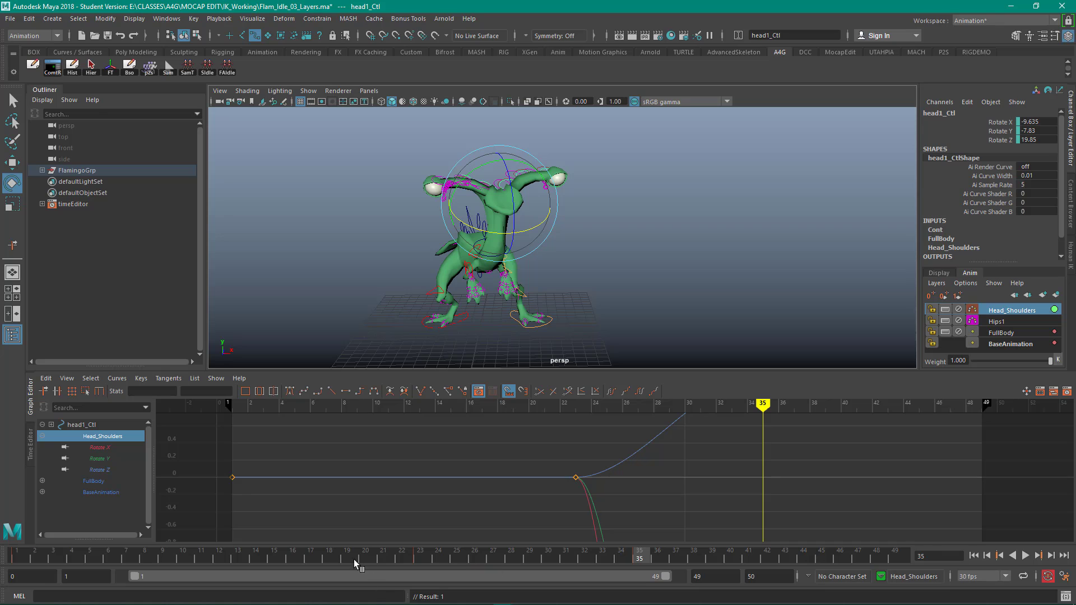
Copy the head control's frame 1 key in the Head_Shoulders layer and paste it at frame 49.
drag(380, 558, 22, 554)
drag(219, 460, 259, 506)
right_click(19, 556)
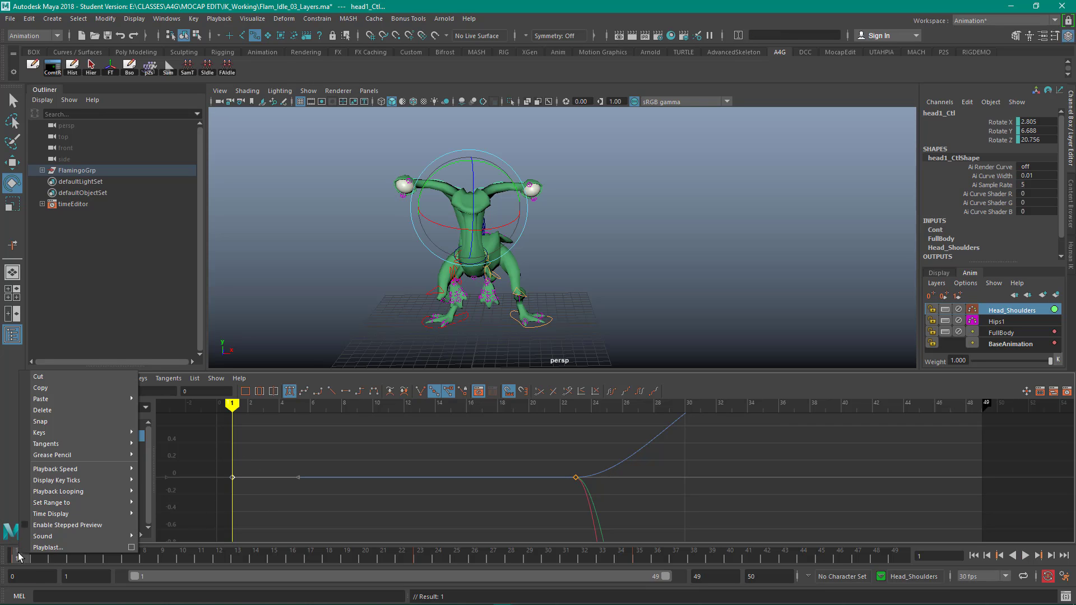
click(62, 390)
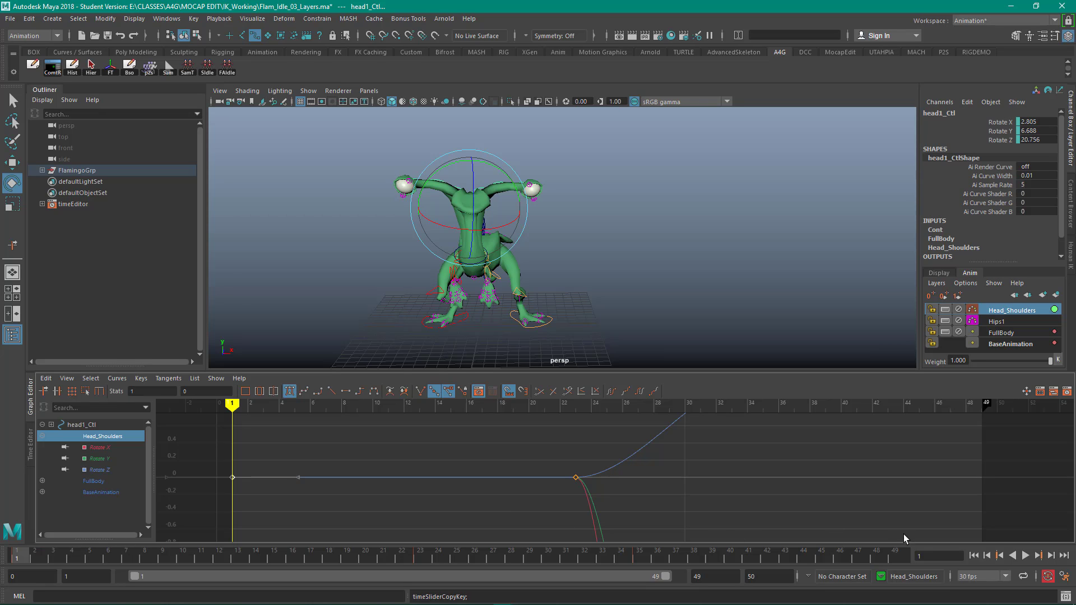
click(903, 556)
right_click(900, 556)
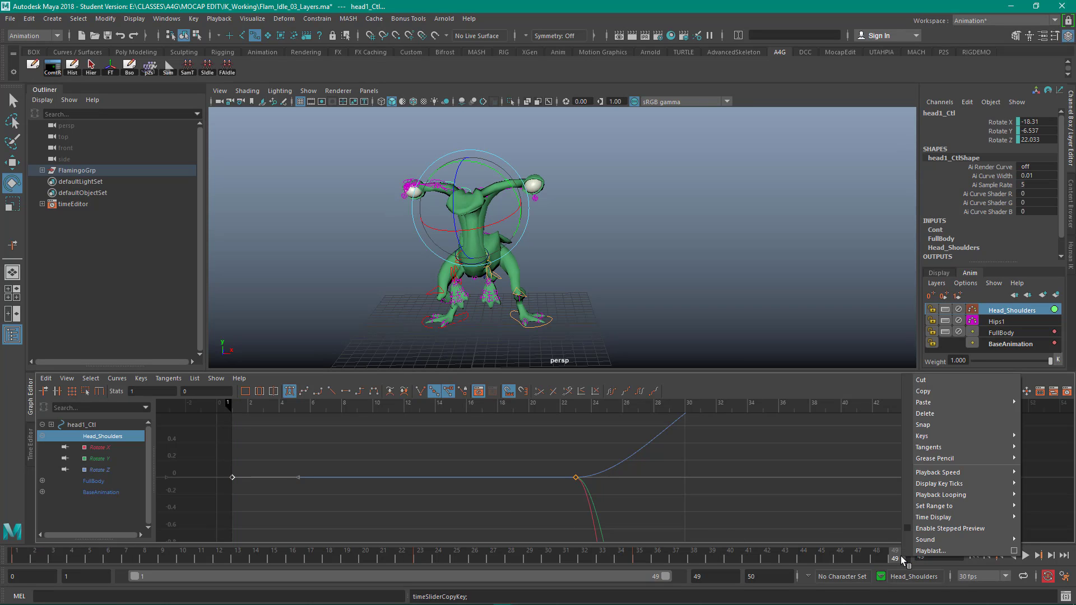
mouse_move(936, 402)
click(874, 412)
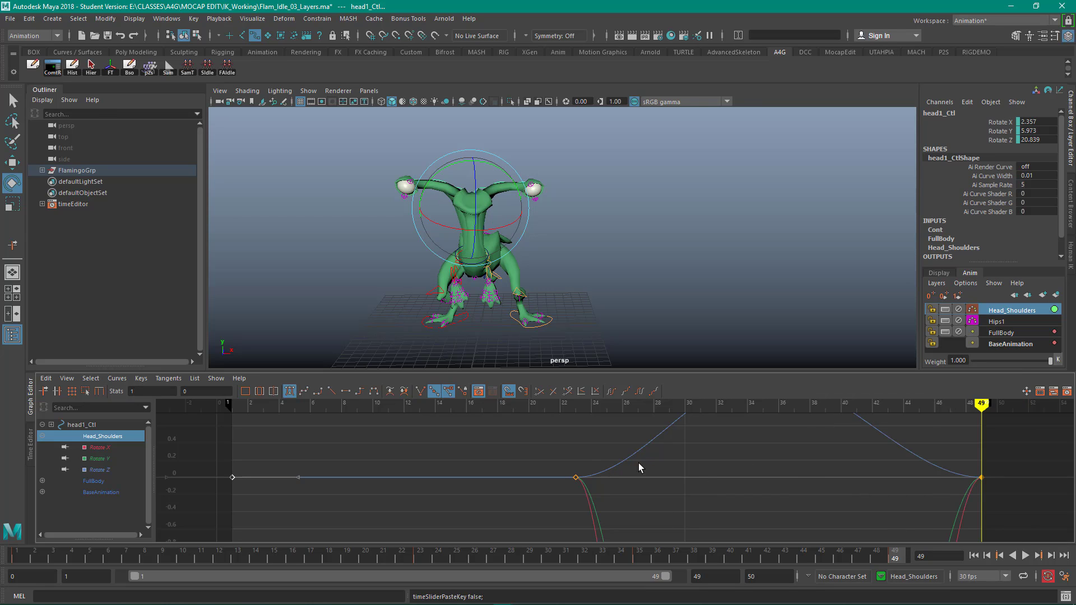
Show the head control's curves normalized across the playback range and play the animation to review the head motion.
key(f)
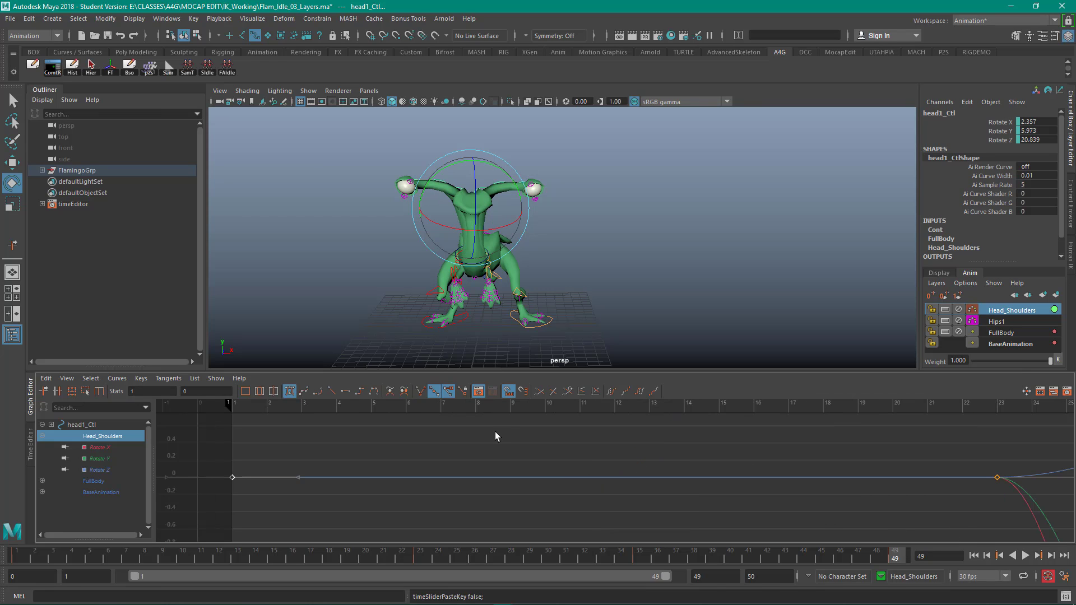
click(260, 391)
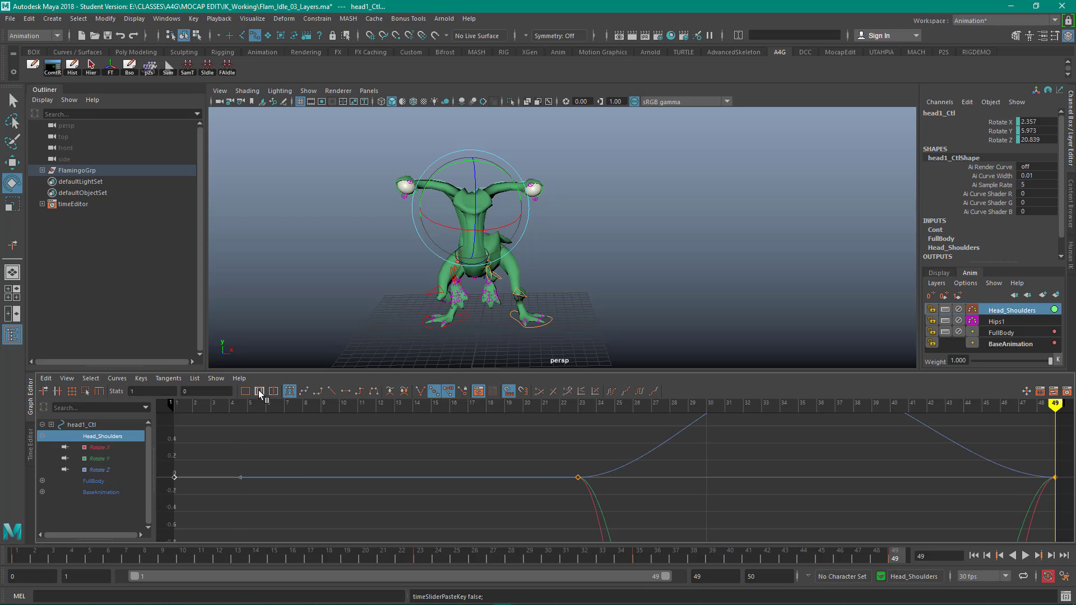
click(538, 391)
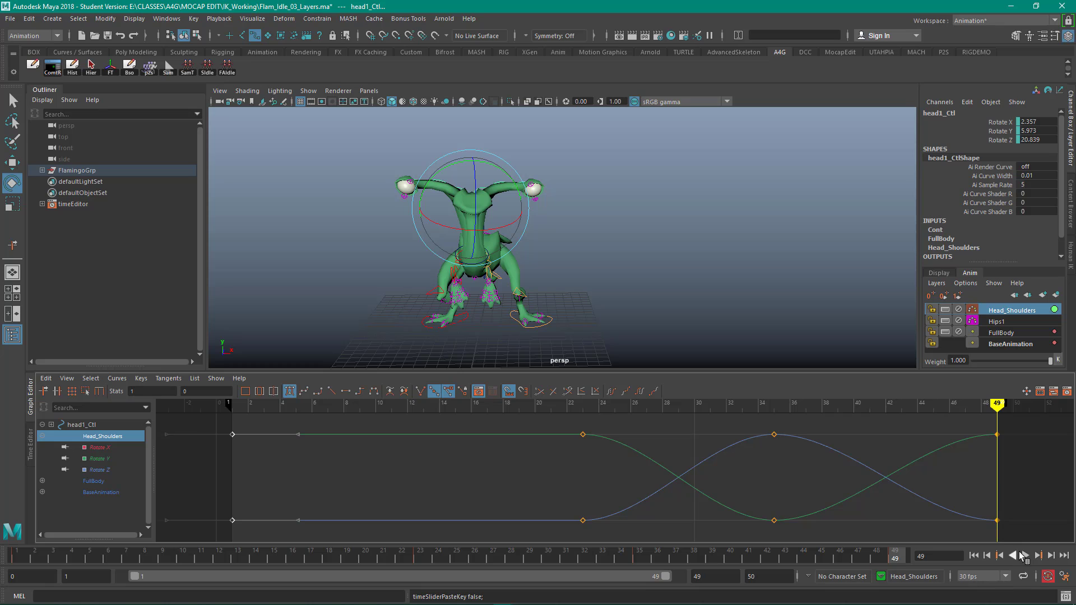
click(1025, 555)
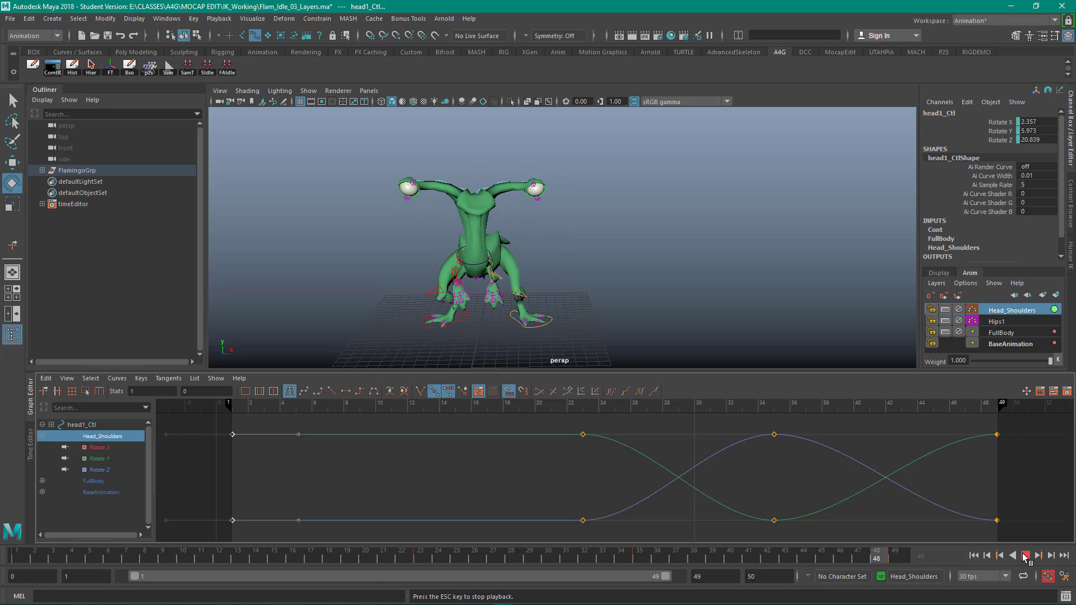
click(1025, 555)
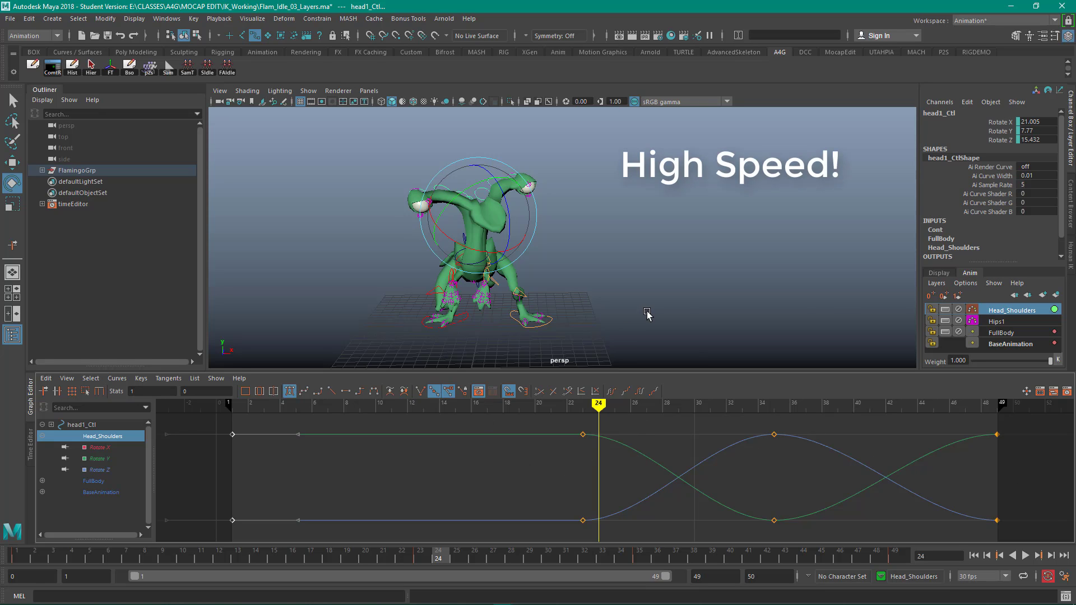
Set a key on the shldr_Ctl shoulder control at frame 1 in the Head_Shoulders layer.
alt+right_drag(647, 313, 681, 298)
click(437, 268)
key(alt+v)
key(alt+v)
click(577, 235)
click(423, 251)
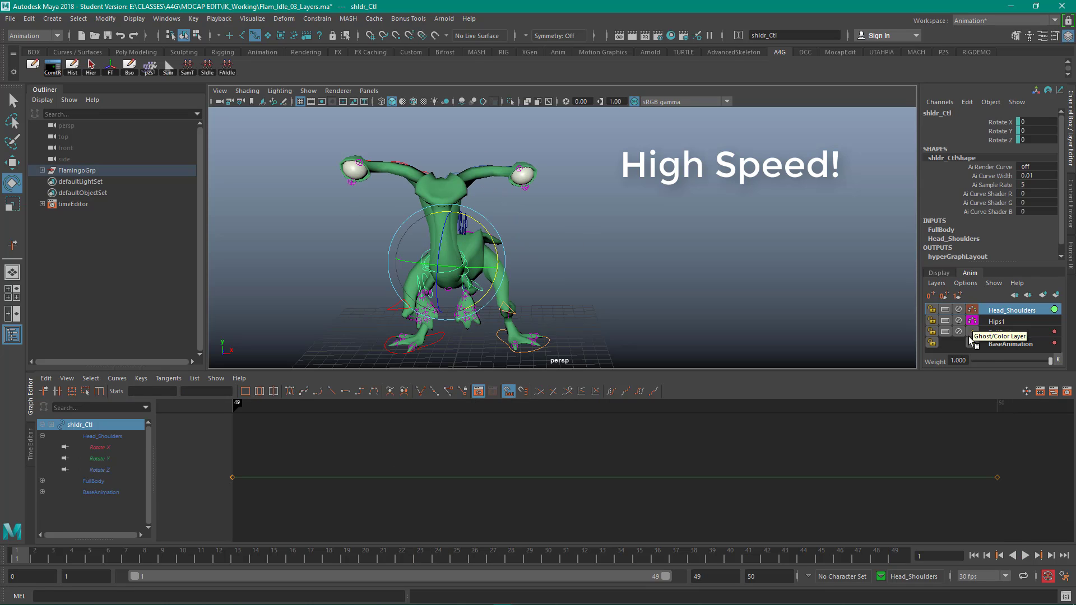
click(1012, 311)
key(s)
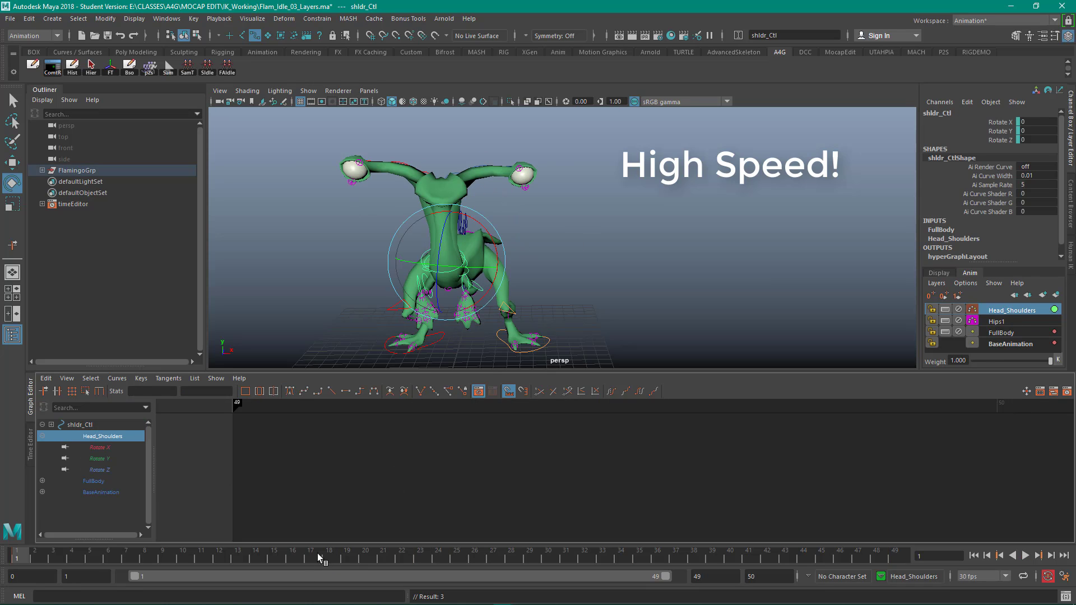
Rotate the shoulder control in X in the Head_Shoulders layer to about -8.1 at frame 9 and about 9 at frame 32.
key(alt+v)
key(alt+v)
key(f)
click(263, 393)
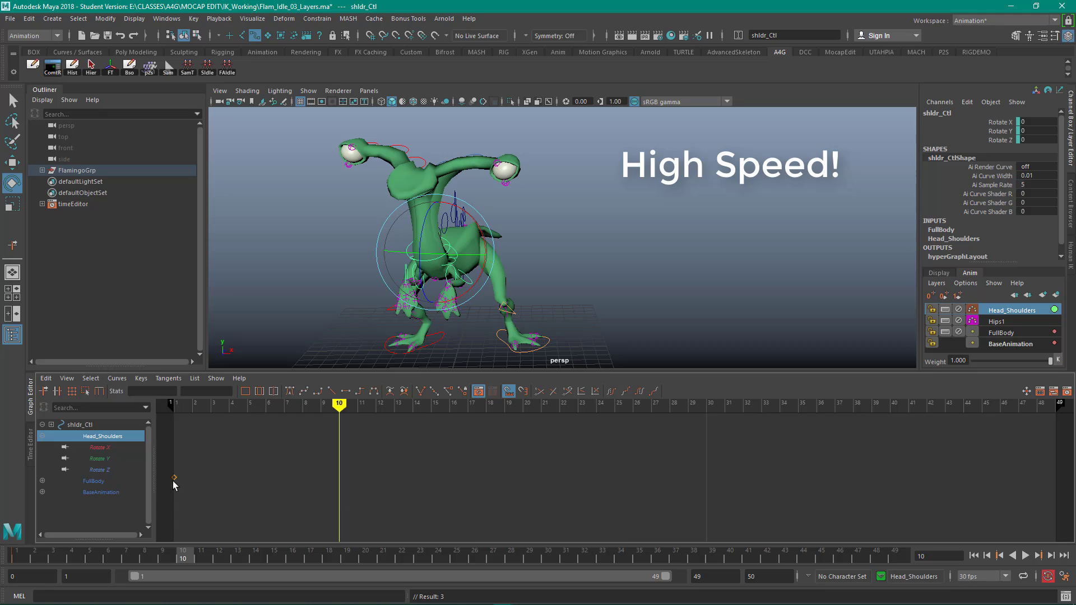
key(alt+v)
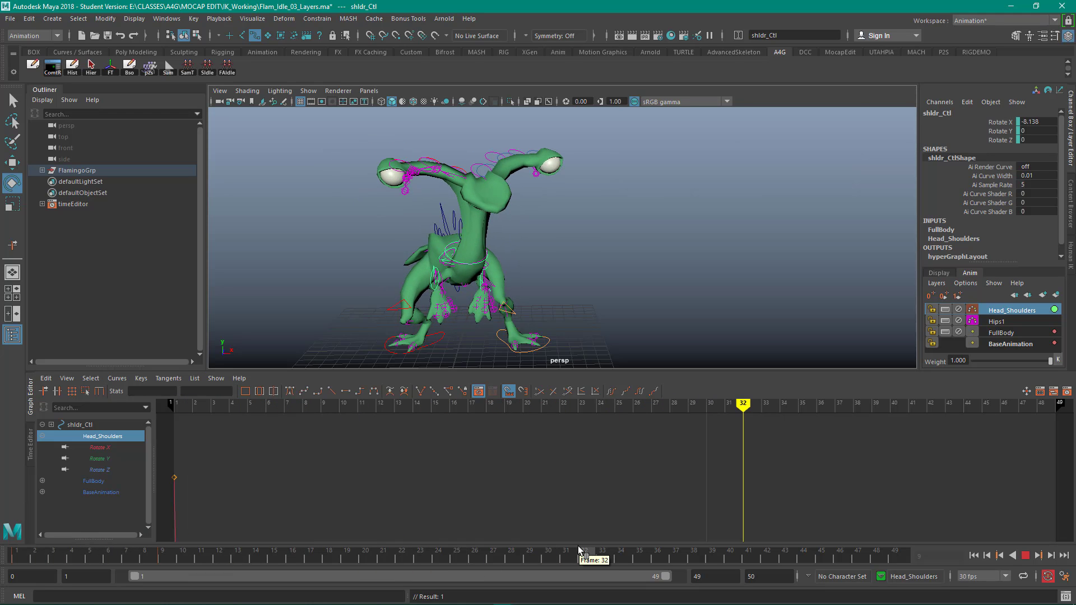
drag(587, 552, 895, 553)
drag(494, 248, 495, 252)
Copy the shoulder control's frame 1 key in the Head_Shoulders layer, paste it at frame 49 and play the animation.
drag(111, 554, 25, 553)
right_click(33, 554)
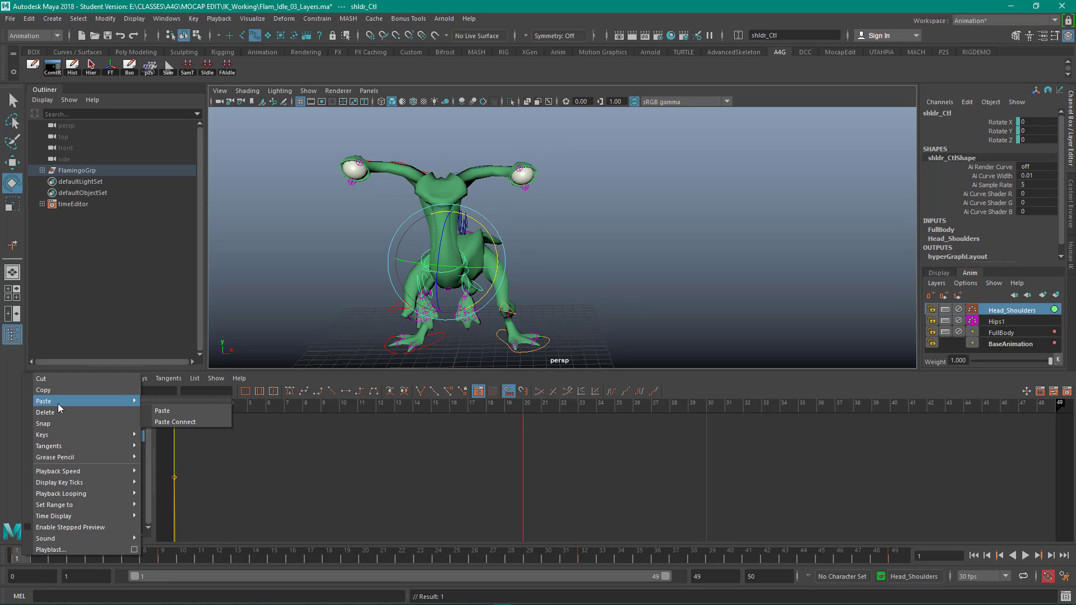
click(59, 389)
click(901, 555)
right_click(903, 554)
click(852, 411)
key(alt+v)
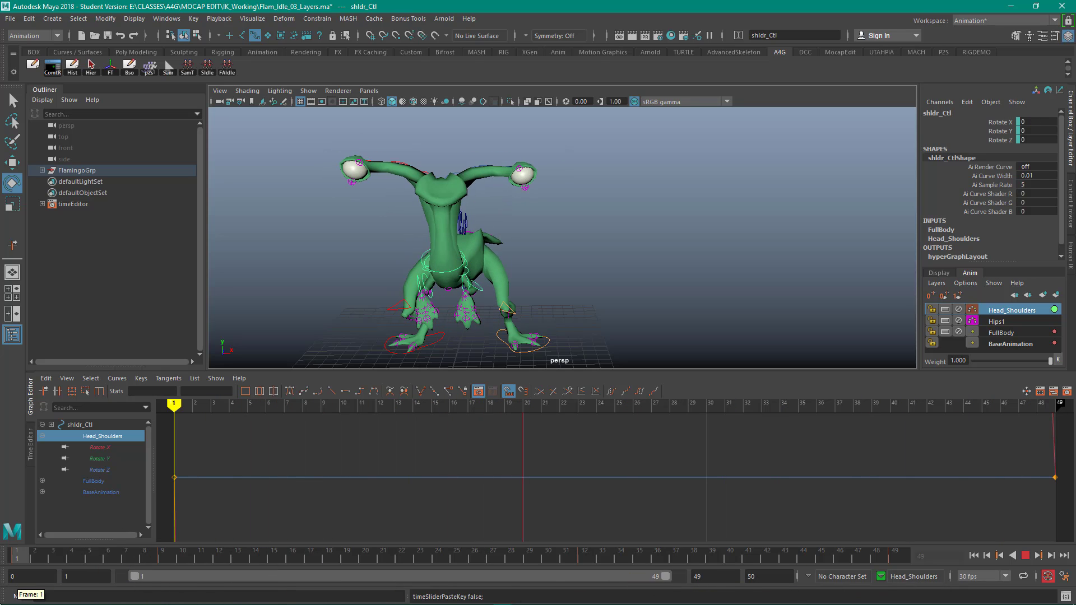
key(alt+v)
Exaggerate the shoulder control's Rotate X curve to about -20 at frame 9 and 17.5 at frame 32, and play it.
key(f)
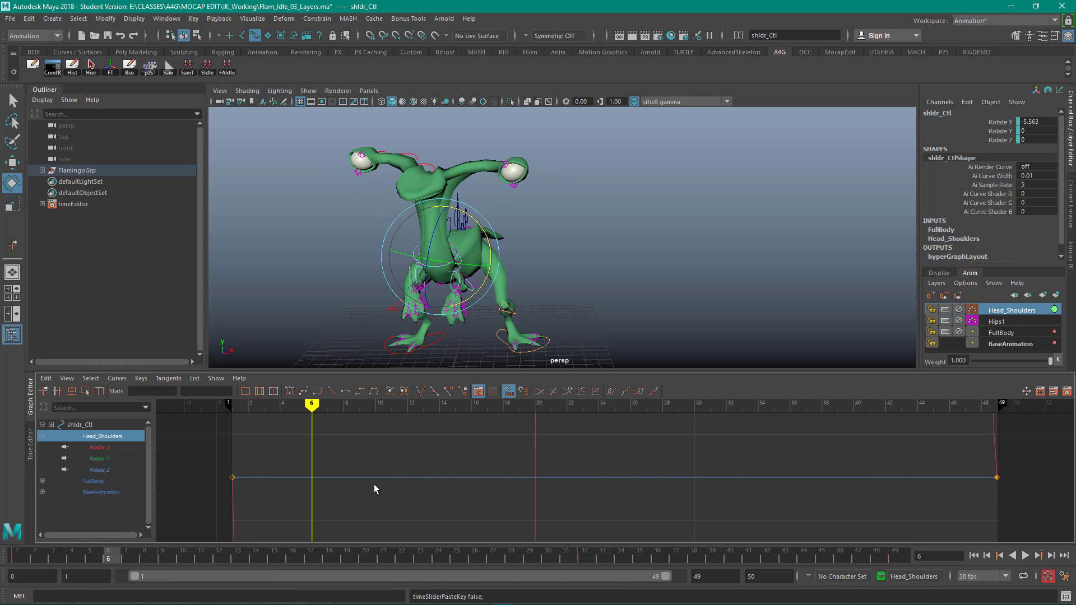
key(a)
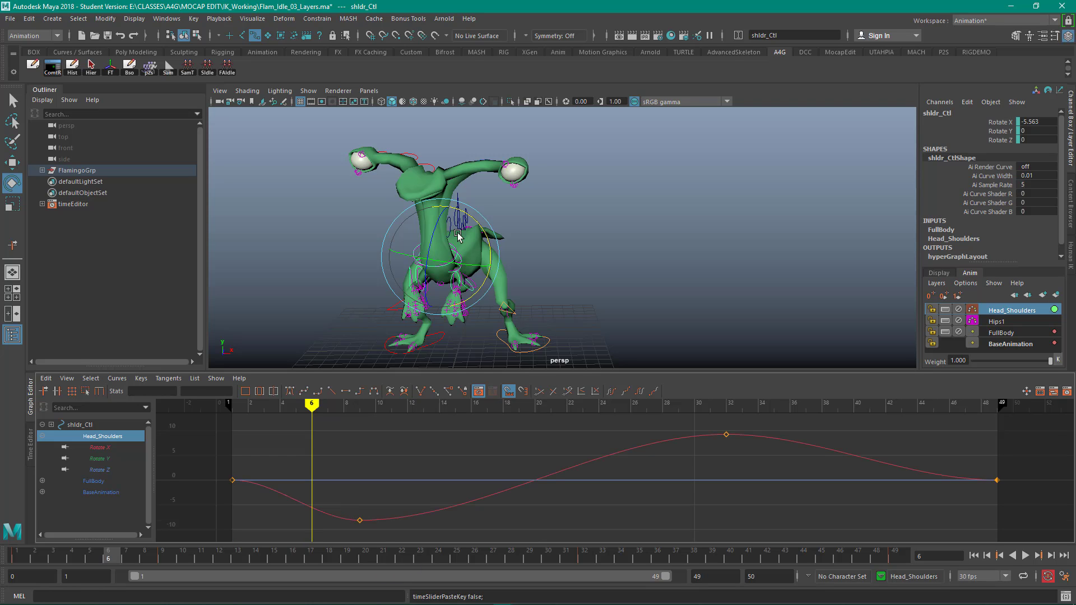
shift+middle_drag(395, 484, 394, 510)
shift+middle_drag(731, 529, 733, 493)
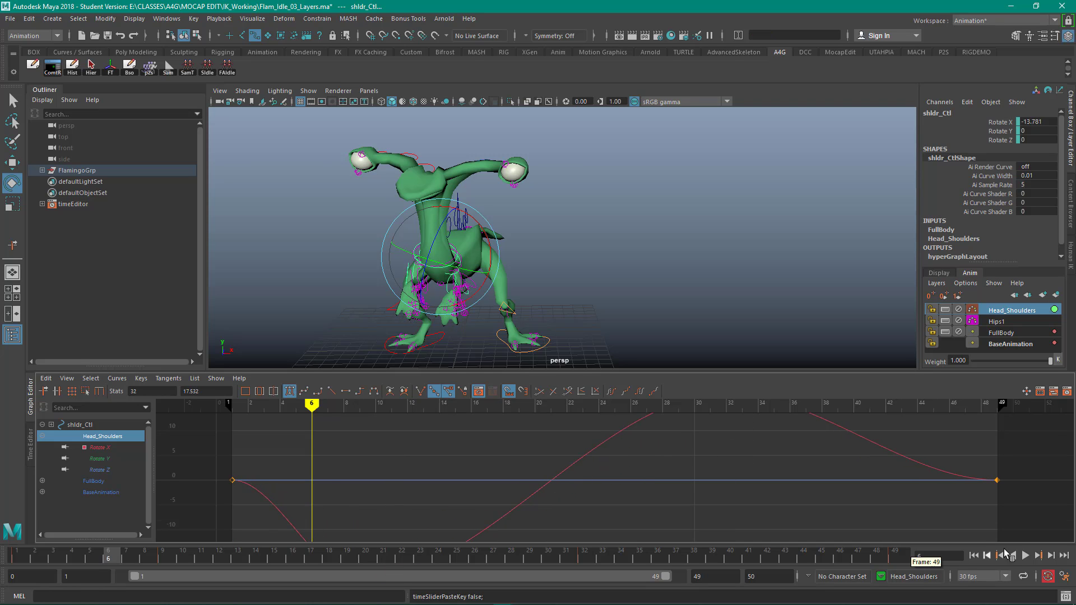
click(1025, 556)
click(1026, 555)
Shift the shoulder control's two middle Rotate X keys to frames 15 and 38, and play the animation.
key(a)
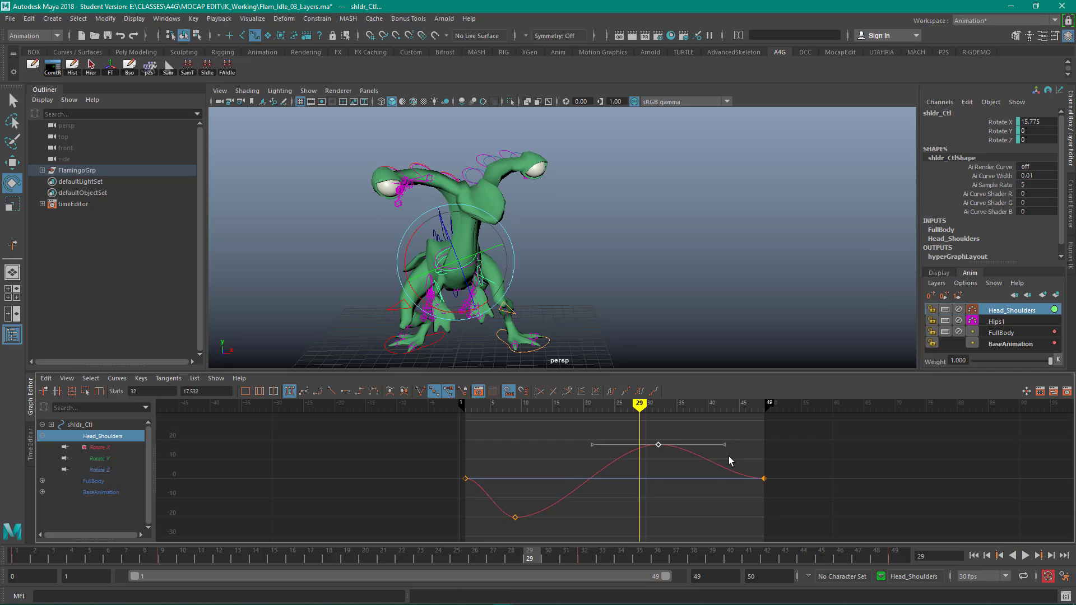
shift+middle_drag(658, 477, 695, 478)
click(1025, 556)
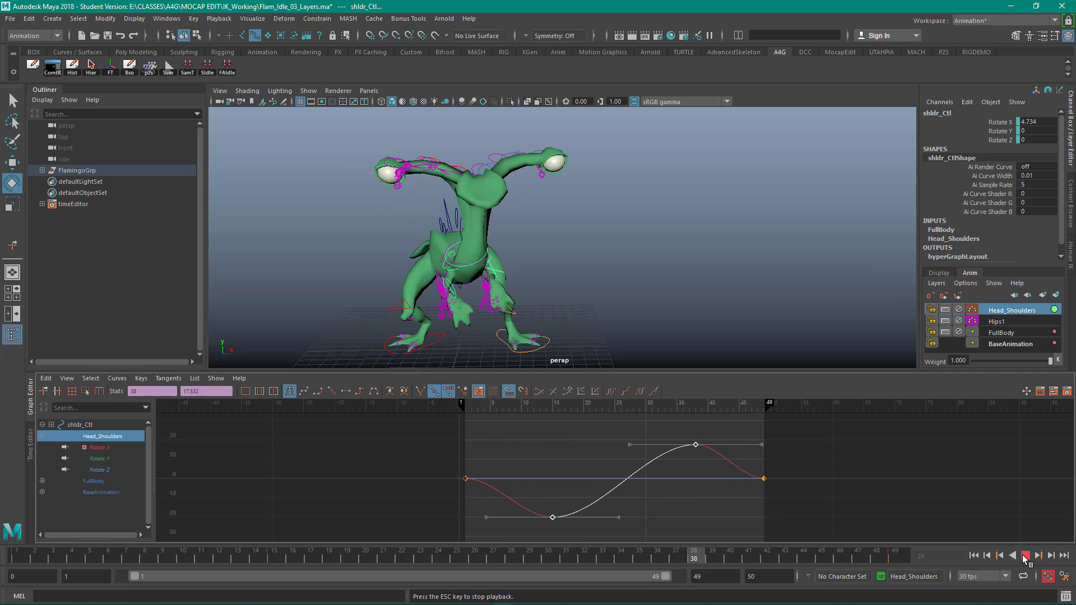
click(1025, 555)
click(663, 475)
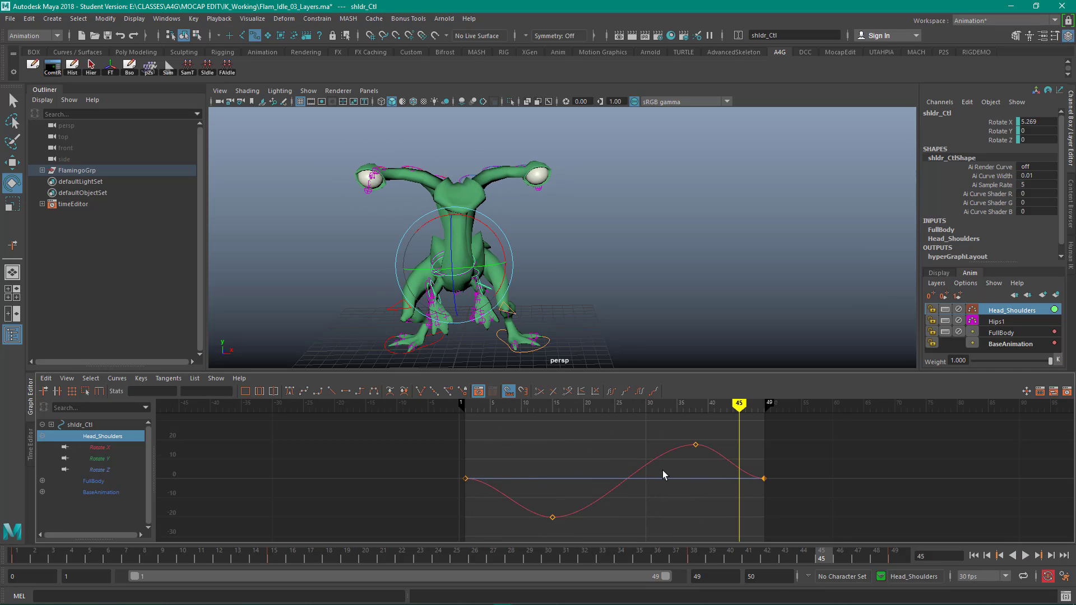
Make FullBody the active animation layer and set a key on the four tail controls at frame 1.
click(1016, 332)
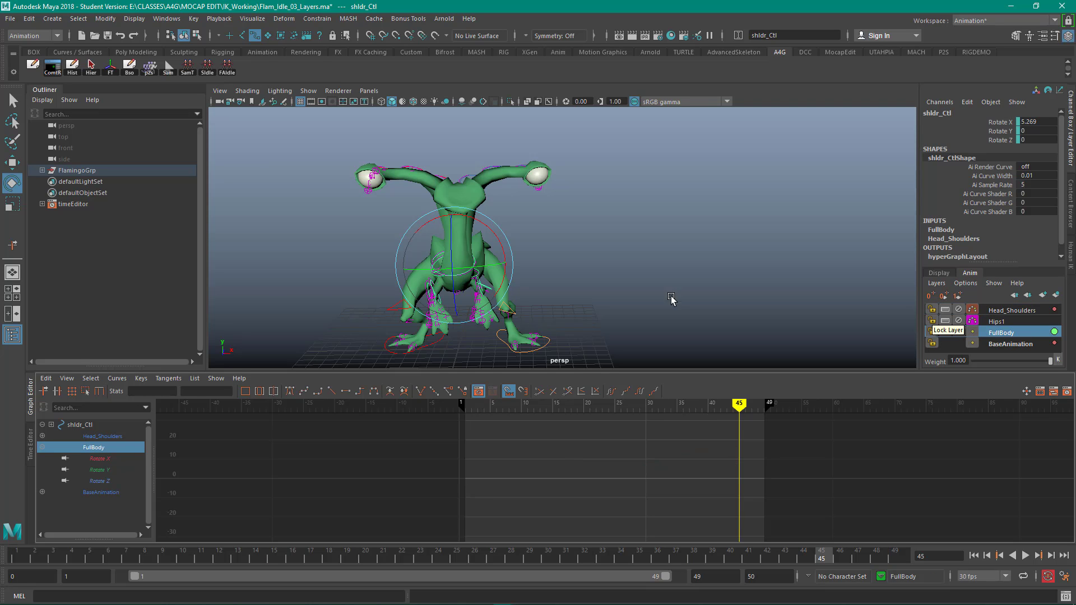
alt+drag(250, 261, 386, 266)
drag(84, 555, 17, 546)
alt+drag(351, 235, 417, 241)
drag(418, 241, 494, 251)
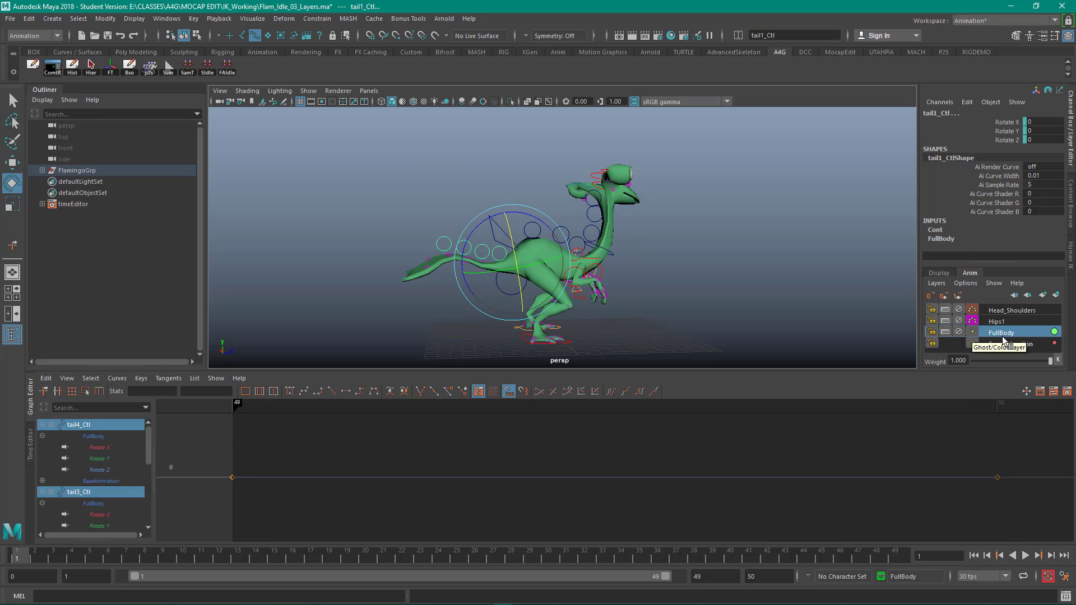
key(alt+v)
drag(6, 540, 6, 539)
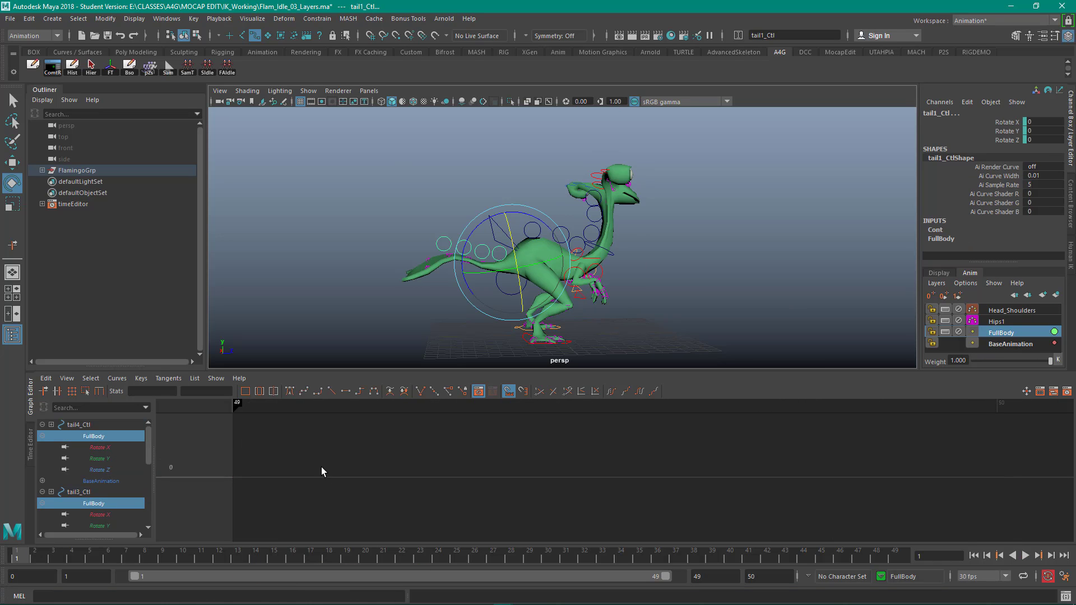
key(s)
At frame 9, rotate the four tail controls in the FullBody layer to about -2.6 in Z.
key(a)
alt+middle_drag(767, 475, 405, 473)
click(259, 391)
drag(18, 560, 171, 563)
drag(483, 217, 481, 219)
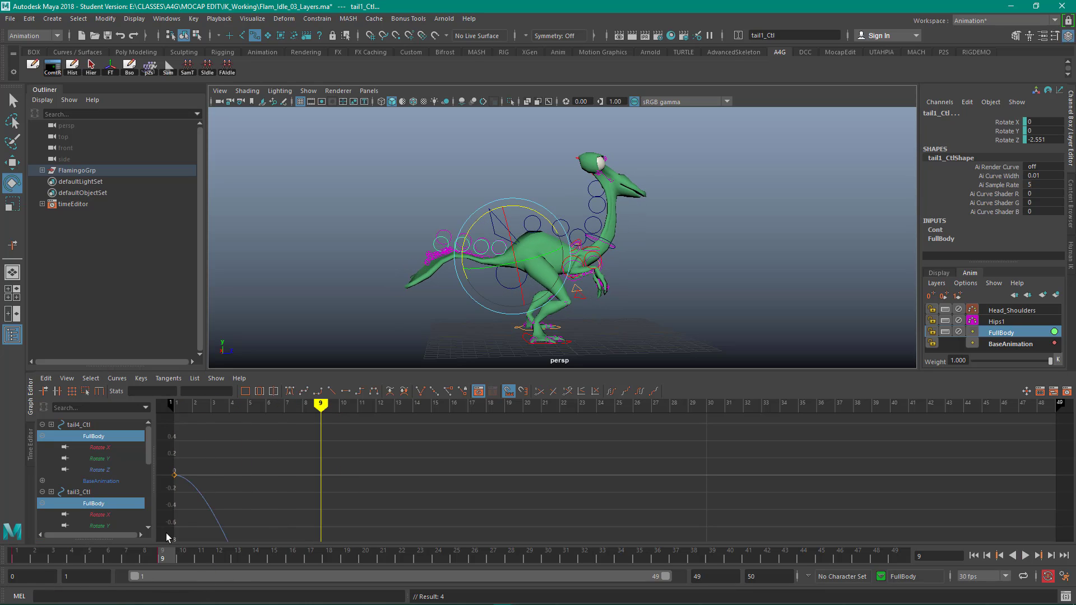
Rotate the tail controls in Z to about 2.2 at frame 26 and 6.5 at frame 37.
drag(167, 552, 478, 554)
drag(485, 234, 486, 233)
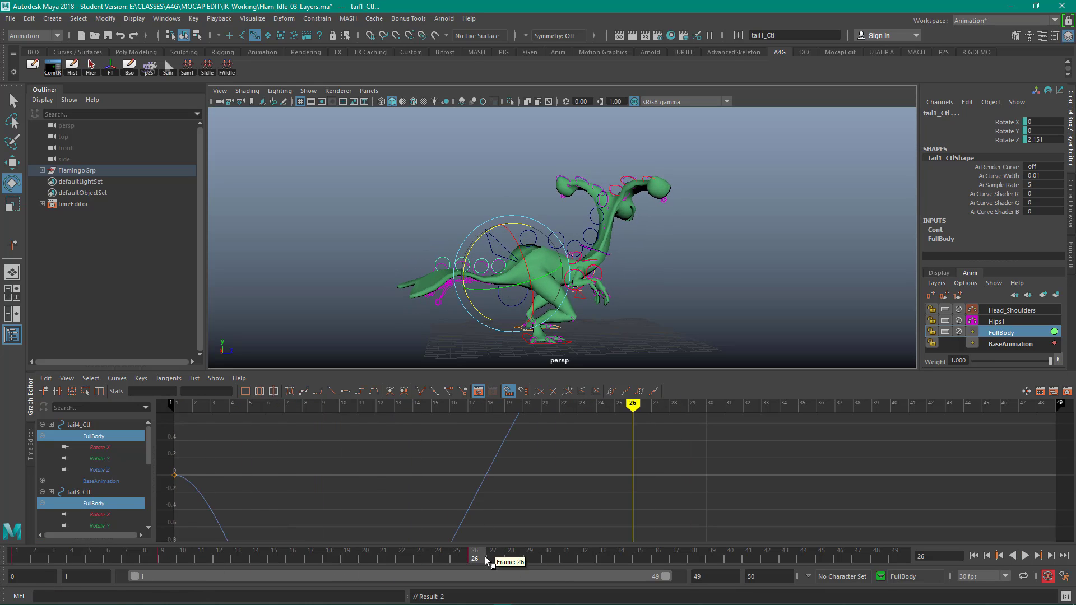
drag(486, 560, 901, 559)
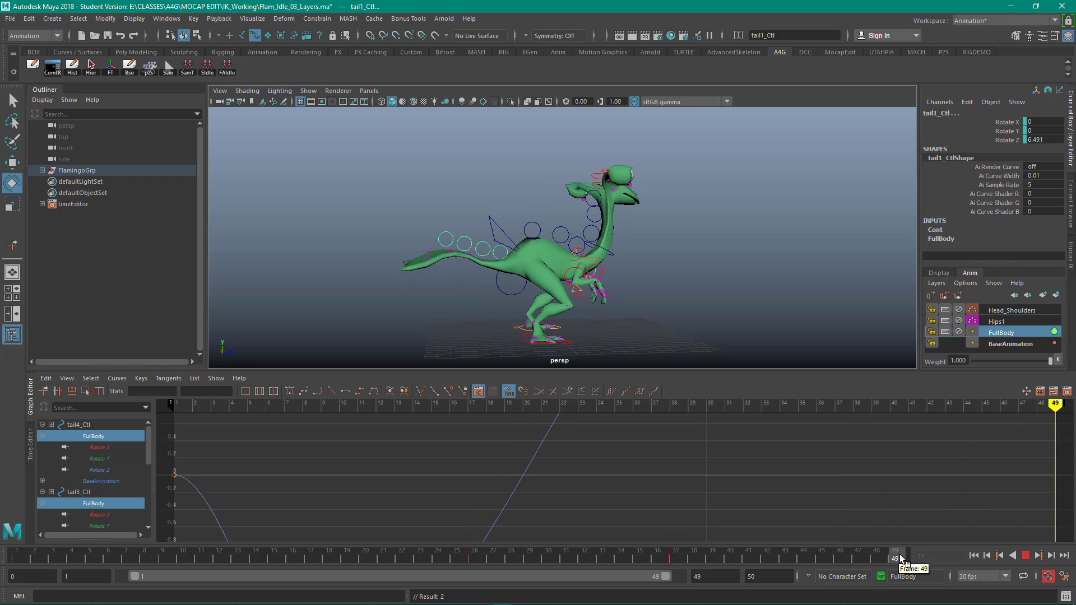
key(alt+v)
At frame 43, rotate the tail controls in the FullBody layer to about 2.3 in Z.
scroll(530, 475, down, 5)
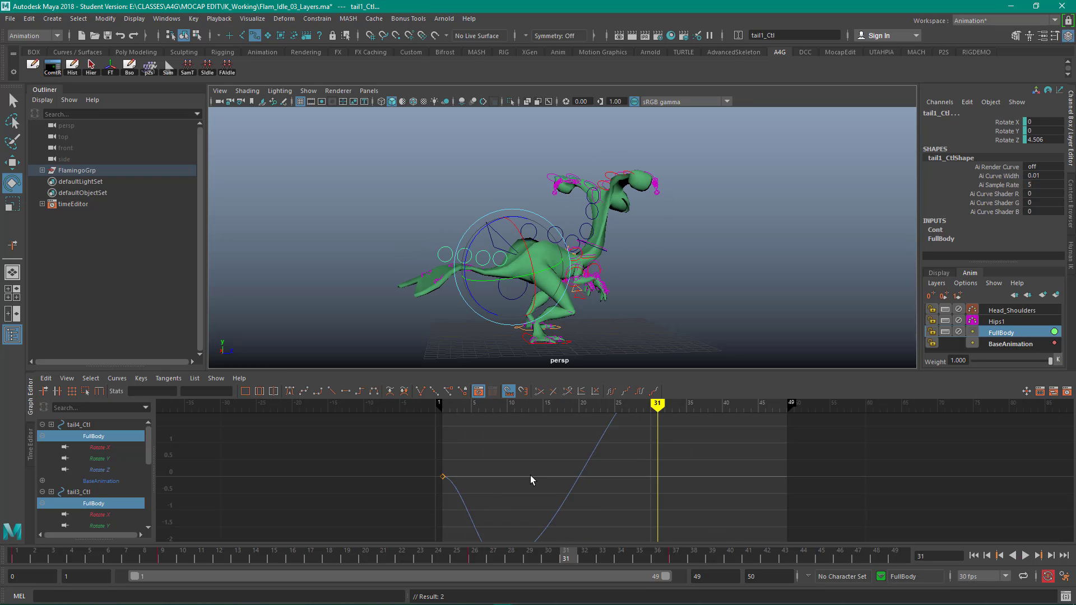
key(f)
drag(33, 558, 792, 588)
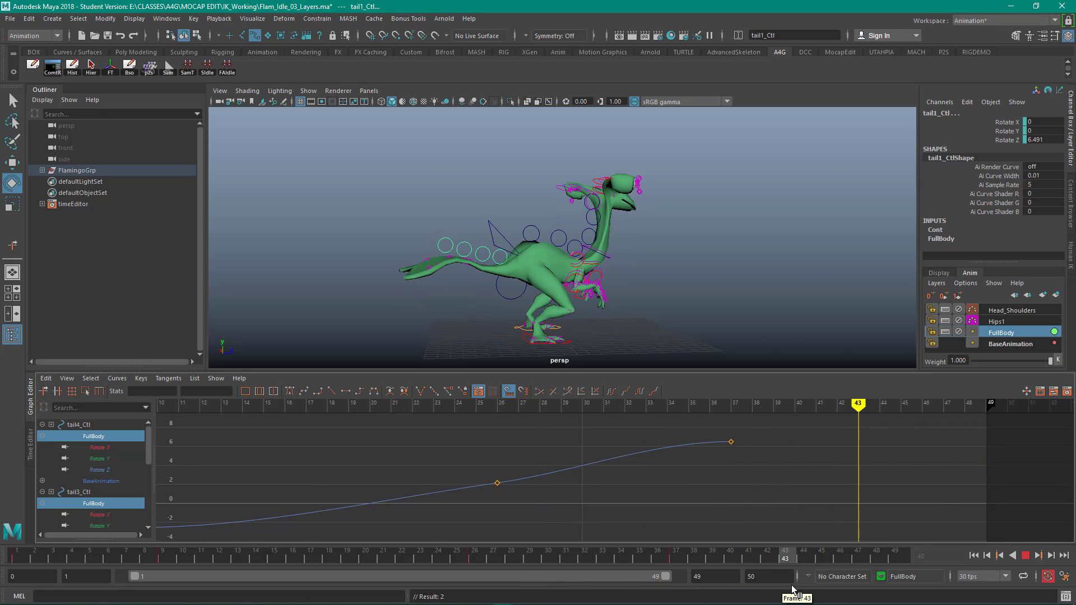
drag(484, 225, 479, 227)
drag(826, 562, 905, 563)
scroll(648, 517, down, 5)
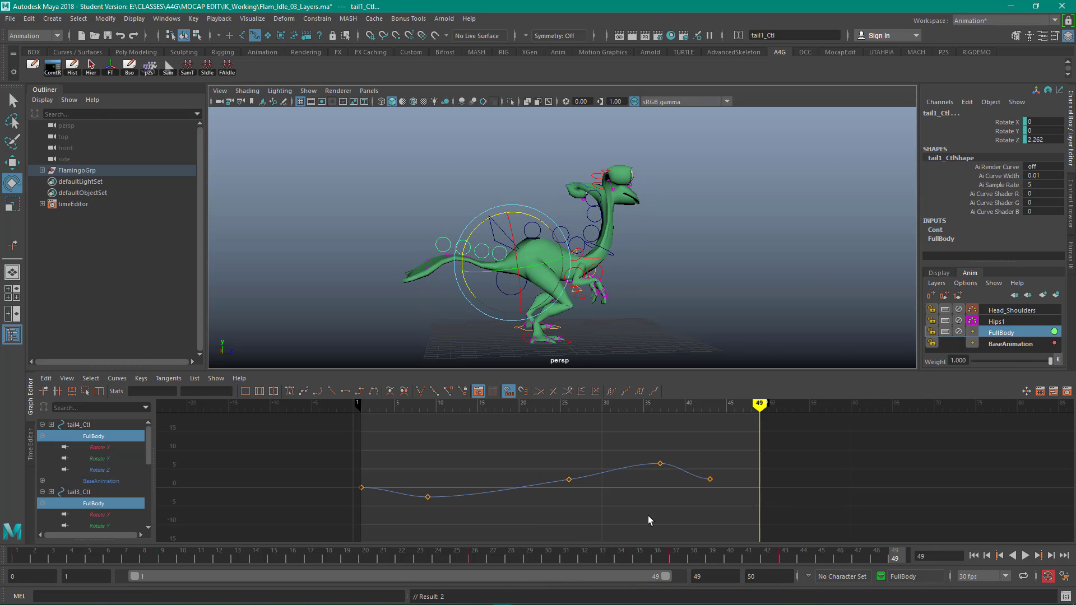
Copy the tail controls' frame 1 key in the FullBody layer and paste it at frame 49.
click(19, 555)
right_click(19, 554)
click(51, 386)
click(903, 557)
right_click(904, 558)
mouse_move(951, 405)
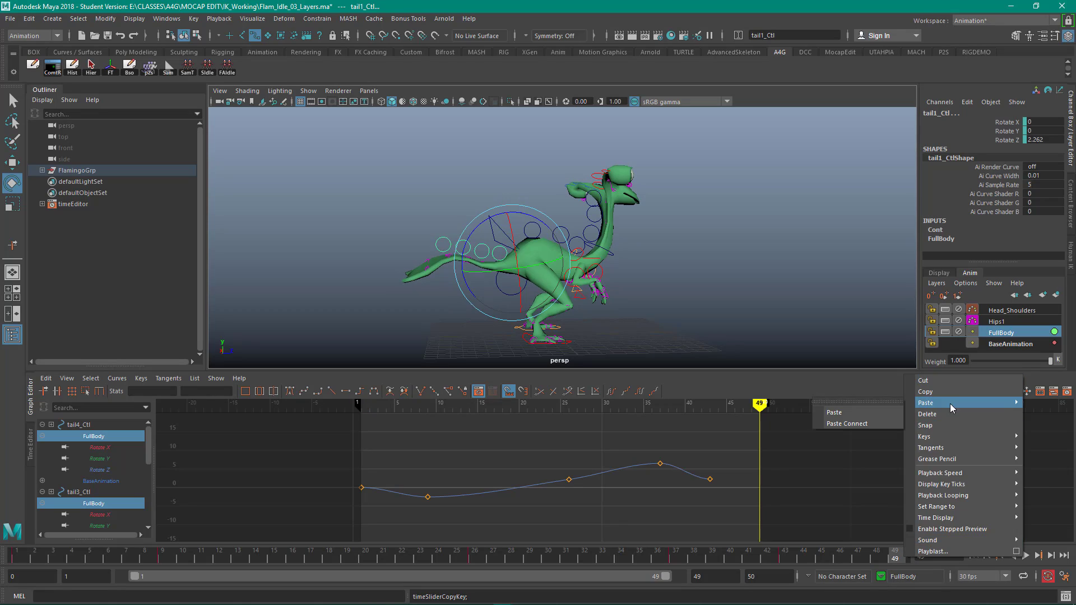
click(846, 412)
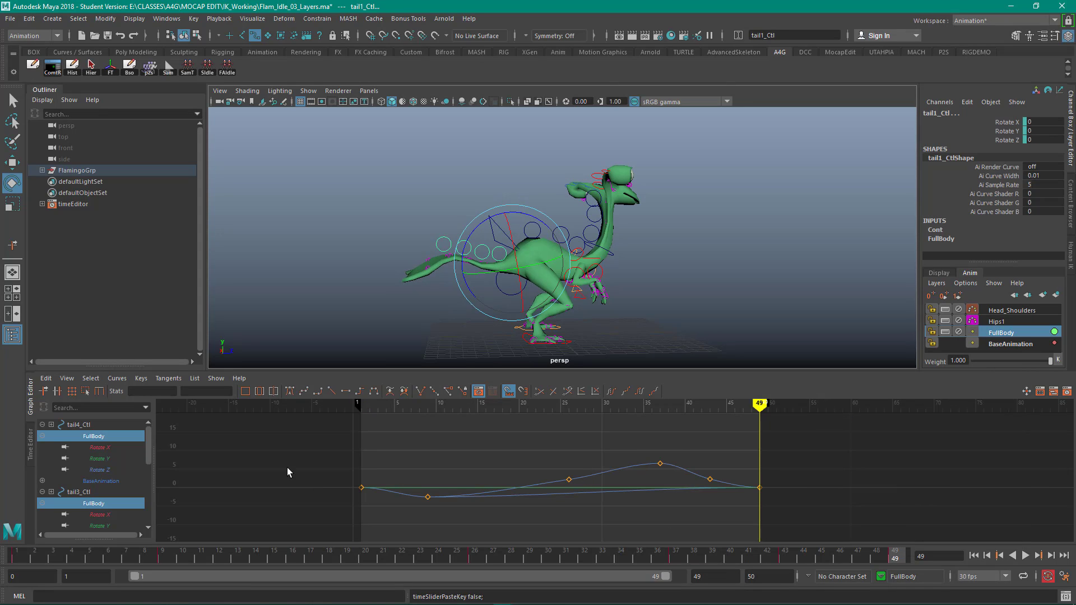
Inspect the tail controls' Rotate Z curve and display all their FullBody layer curves in the Graph Editor.
click(112, 470)
scroll(112, 471, down, 2)
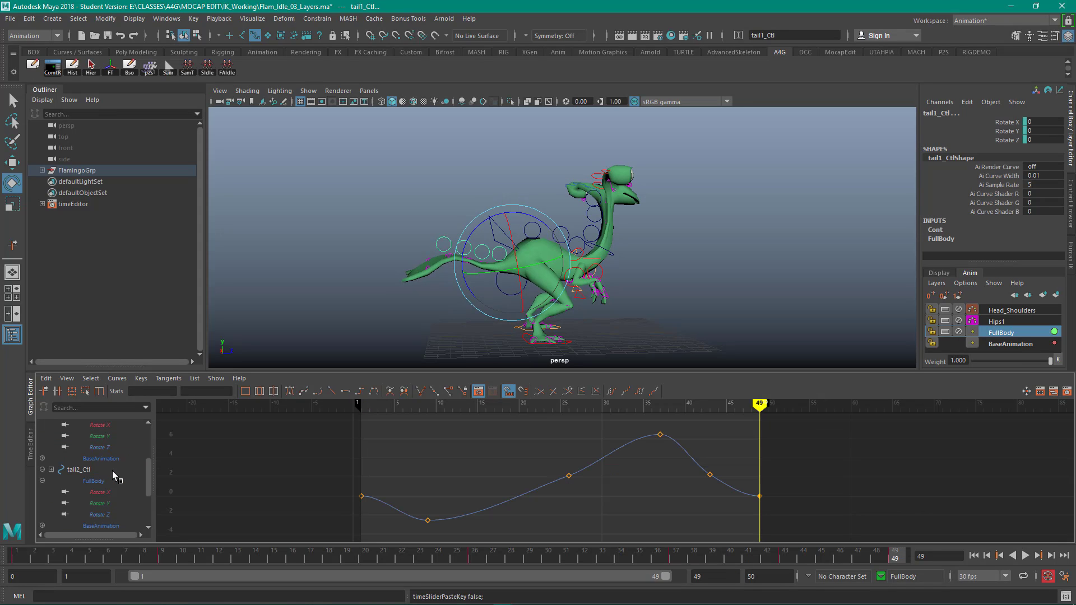
click(216, 378)
click(255, 454)
click(72, 425)
click(52, 424)
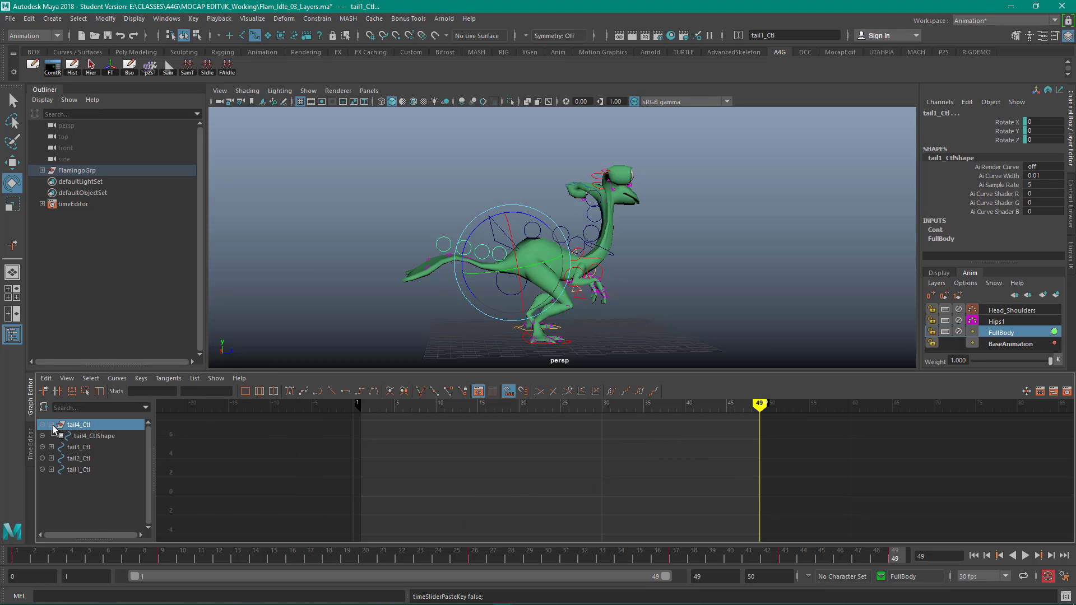
click(108, 439)
key(f)
click(1007, 334)
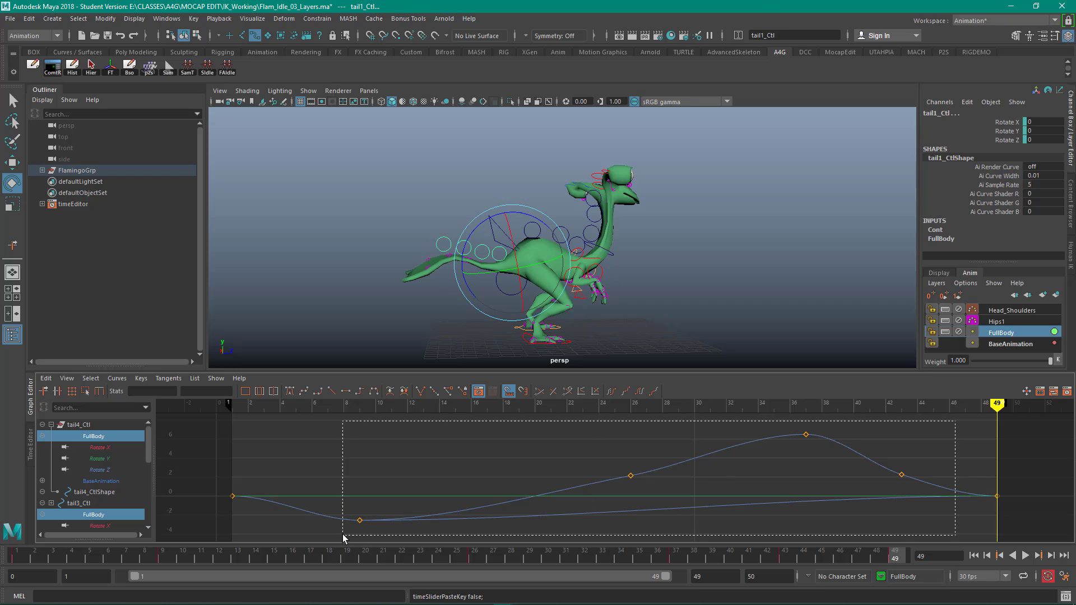
Shift the tail controls' middle Rotate Z keys to frames 12, 29, 40 and 46, and play the animation.
drag(343, 538, 342, 535)
shift+middle_drag(853, 471, 885, 471)
click(1025, 554)
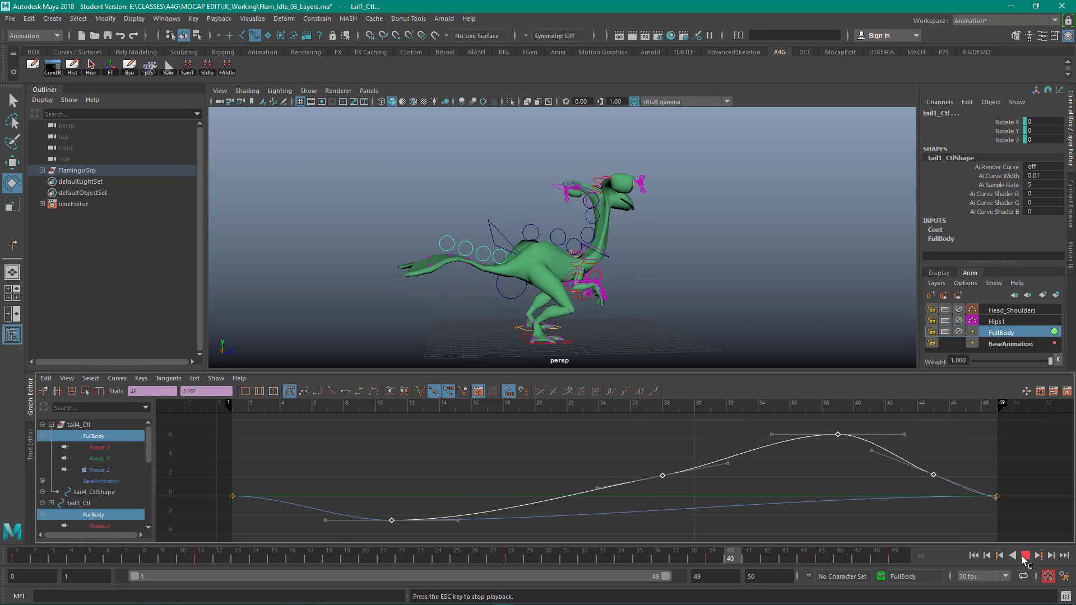
click(1025, 555)
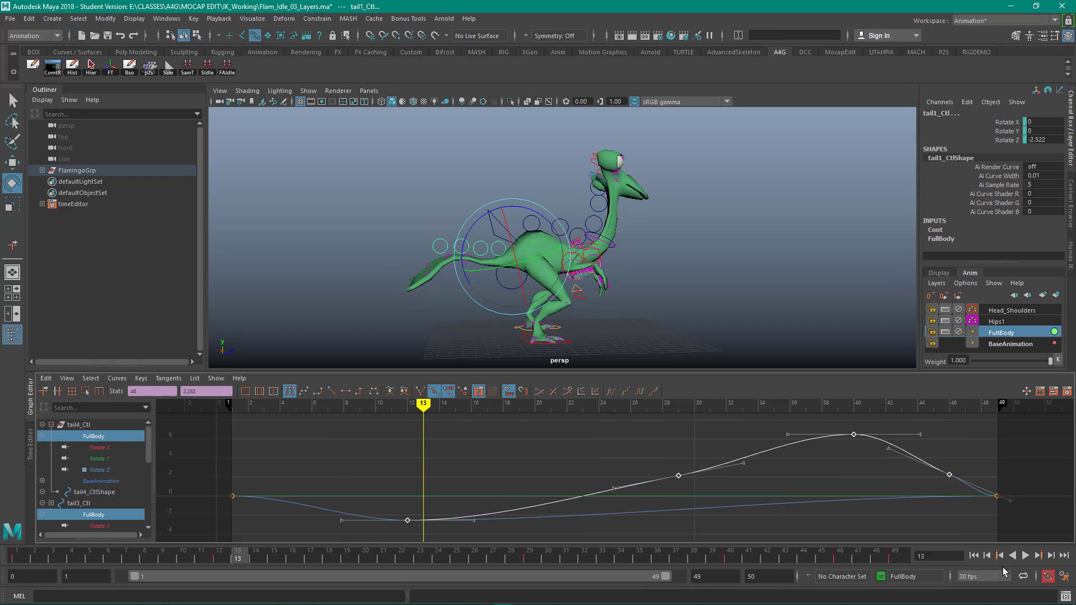
click(1025, 556)
alt+drag(711, 258, 476, 269)
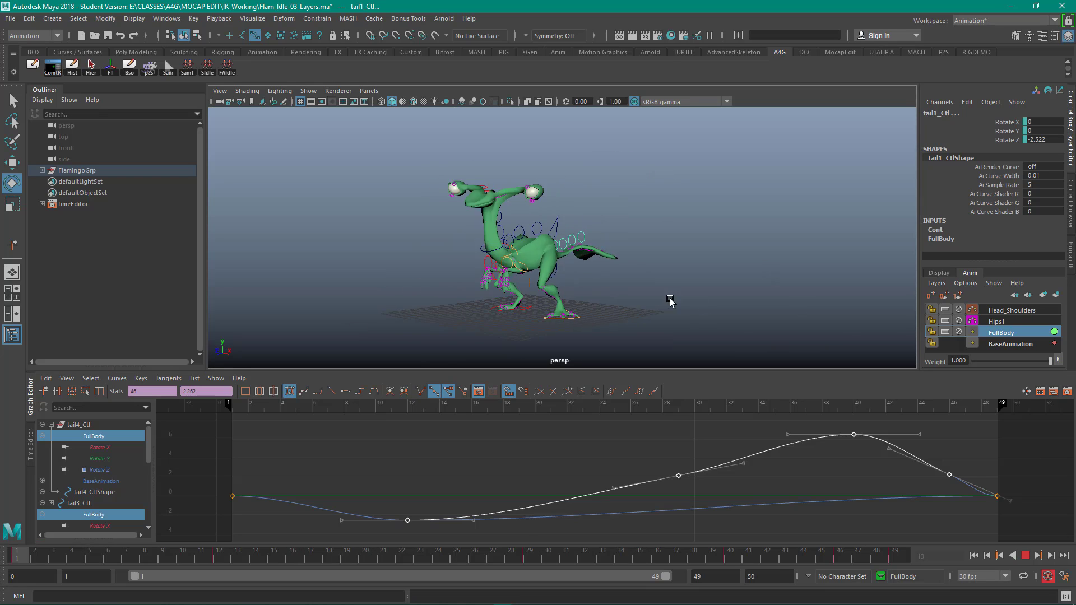
key(Escape)
Rotate the tail controls in Y in the FullBody layer to about -8.2 at frame 29 and 5.5 at frame 40.
alt+drag(384, 247, 476, 297)
drag(358, 556, 530, 535)
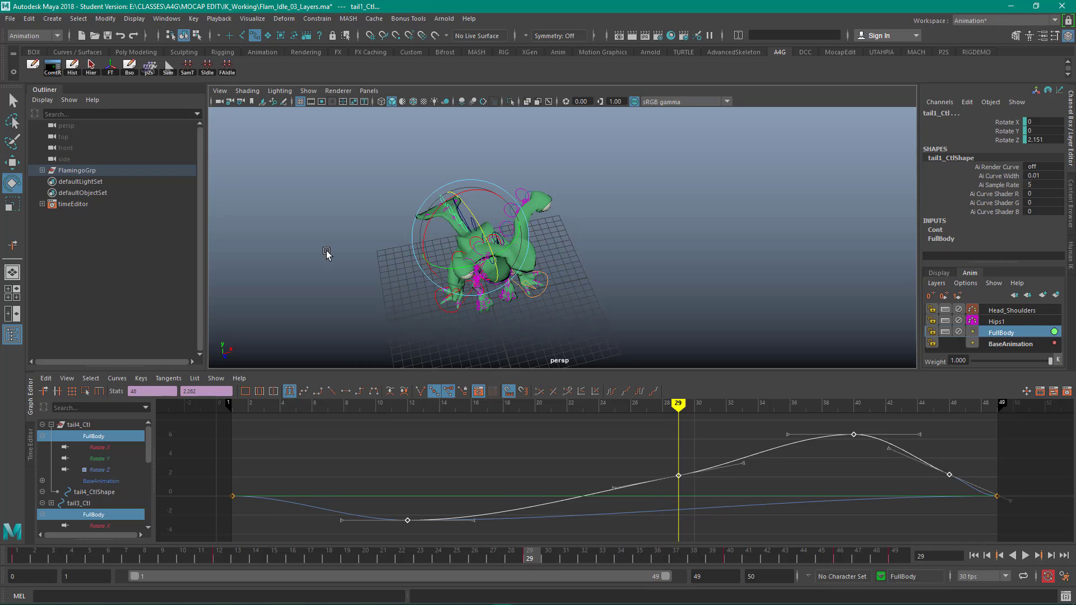
alt+drag(327, 253, 338, 238)
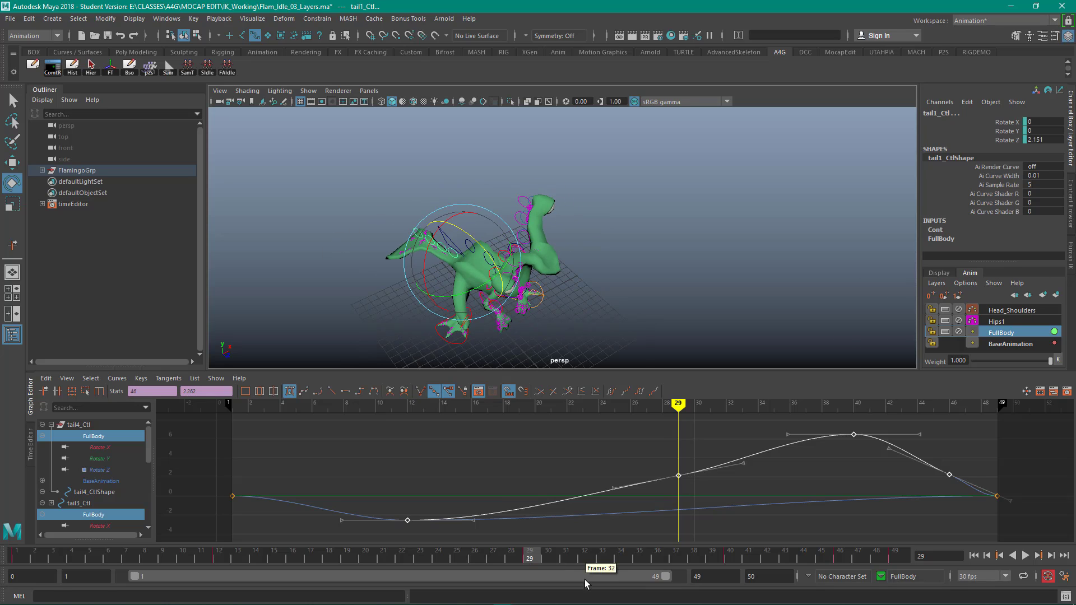
key(alt+shift+v)
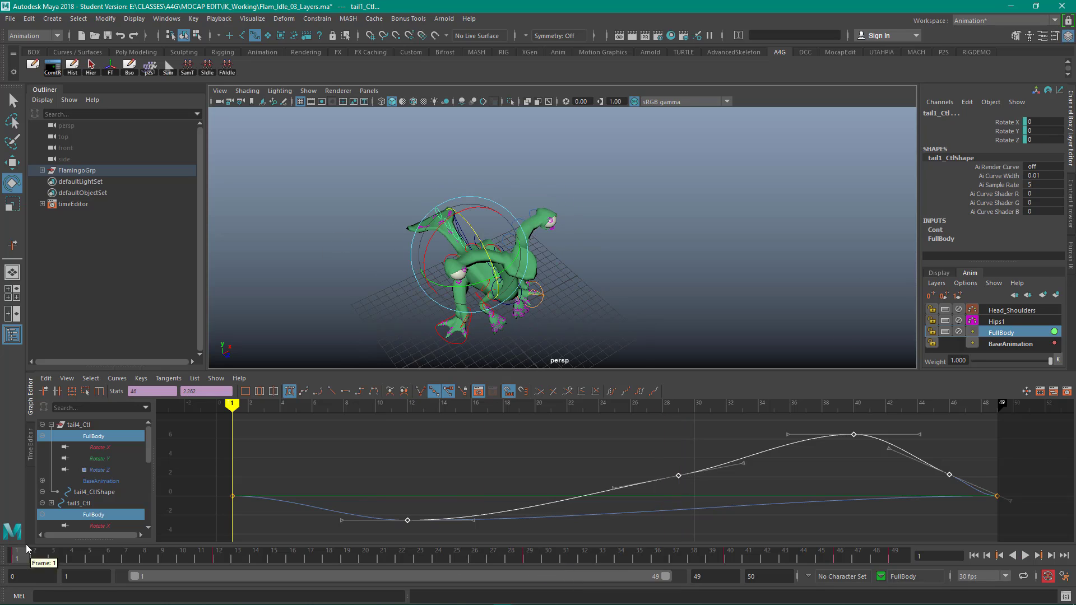
drag(16, 551, 529, 551)
alt+drag(675, 266, 641, 272)
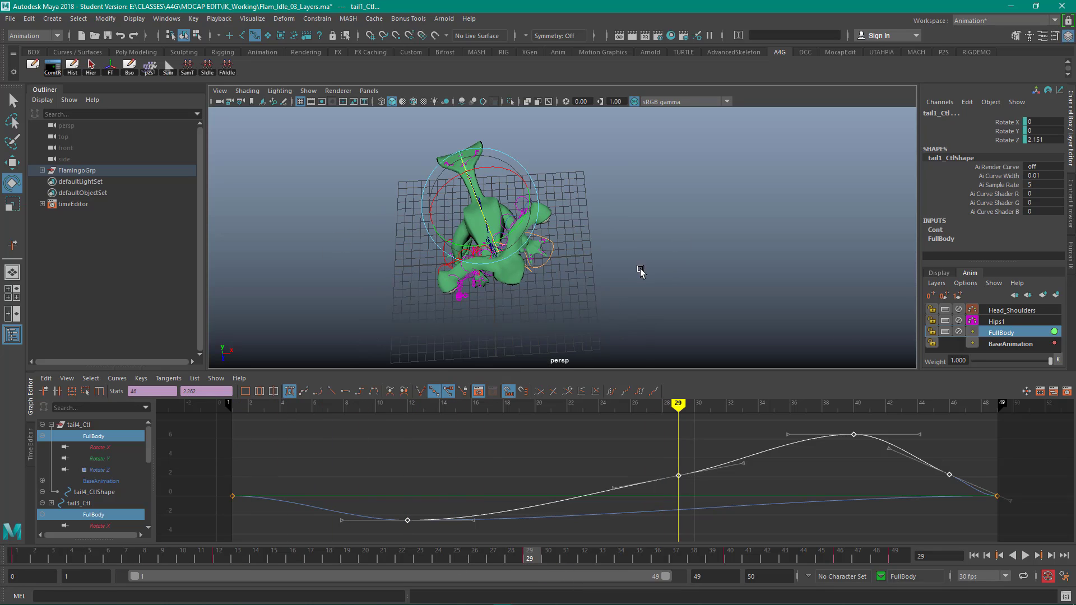
drag(518, 224, 511, 227)
drag(535, 553, 733, 556)
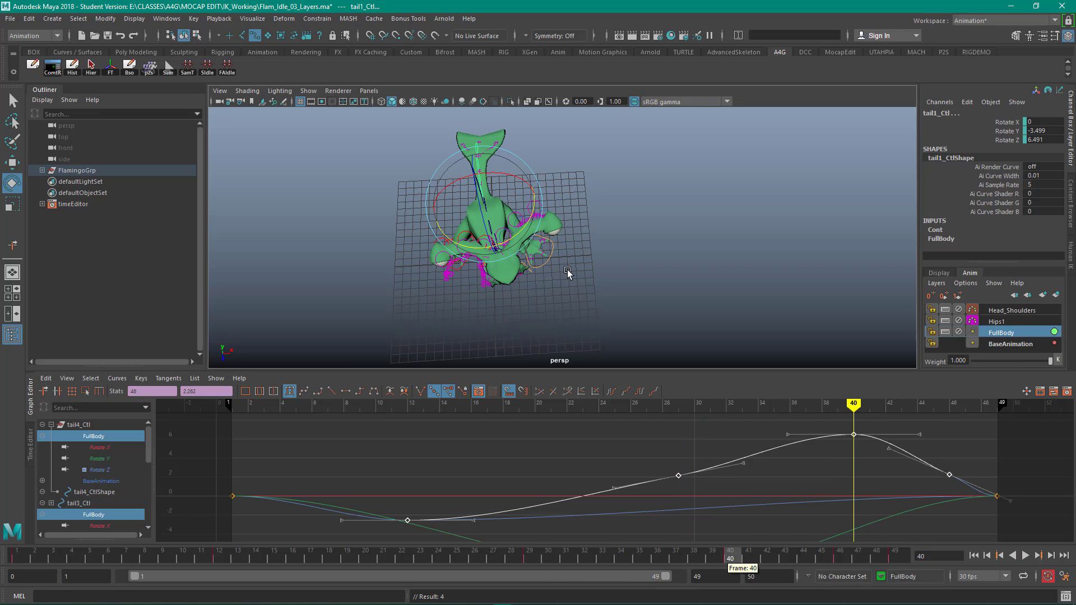
drag(512, 238, 522, 233)
scroll(526, 420, down, 3)
Shift the tail controls' two middle Rotate Y keys to frames 32 and 43, and play the animation.
drag(781, 476, 751, 452)
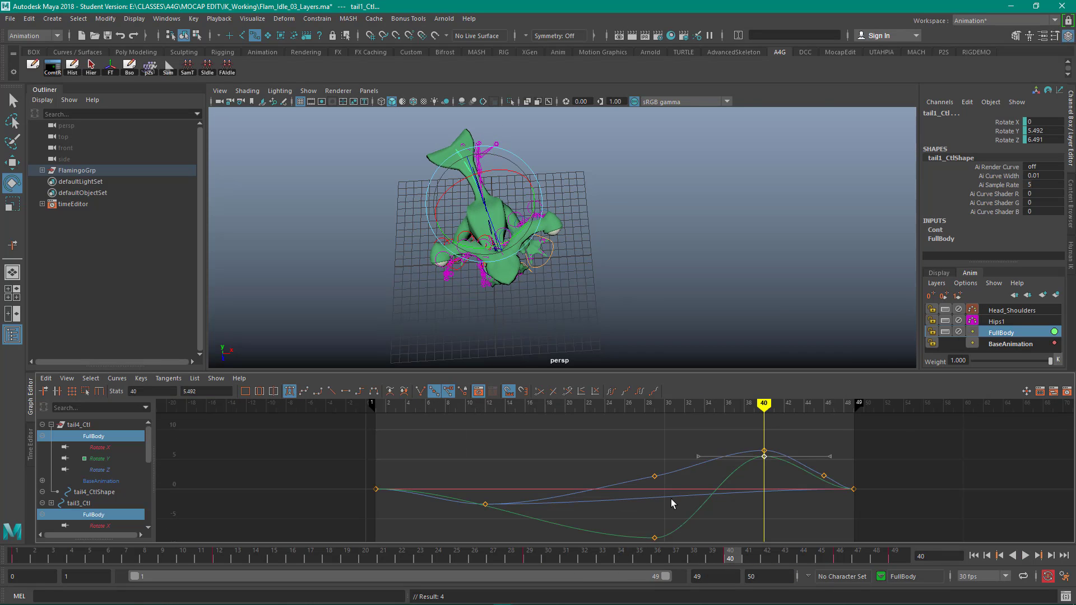
shift+drag(674, 540, 629, 511)
shift+middle_drag(579, 449, 609, 449)
click(1026, 559)
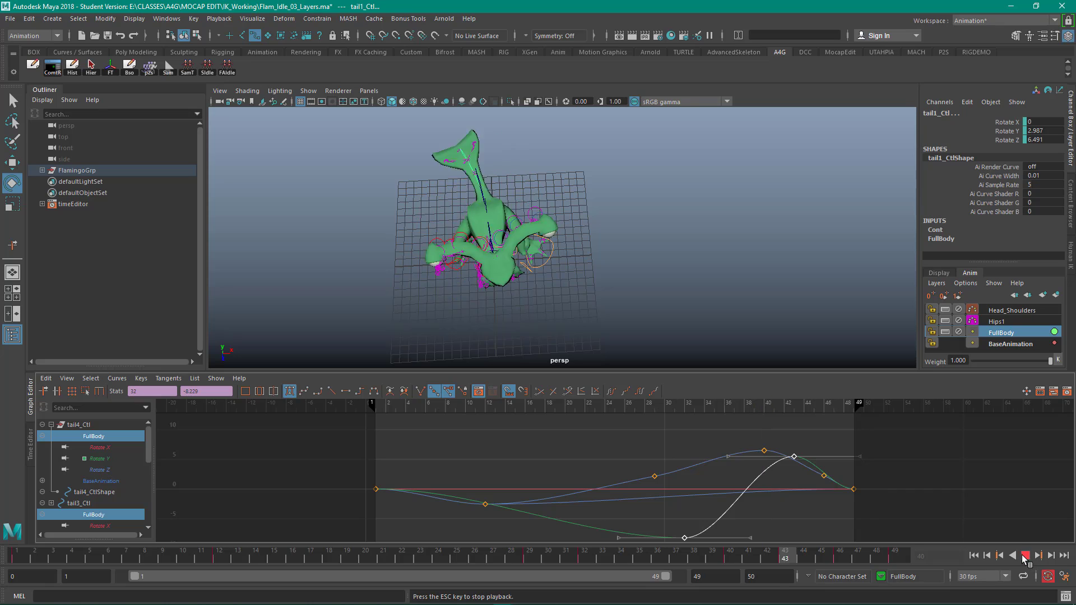
click(1026, 556)
alt+drag(611, 314, 645, 250)
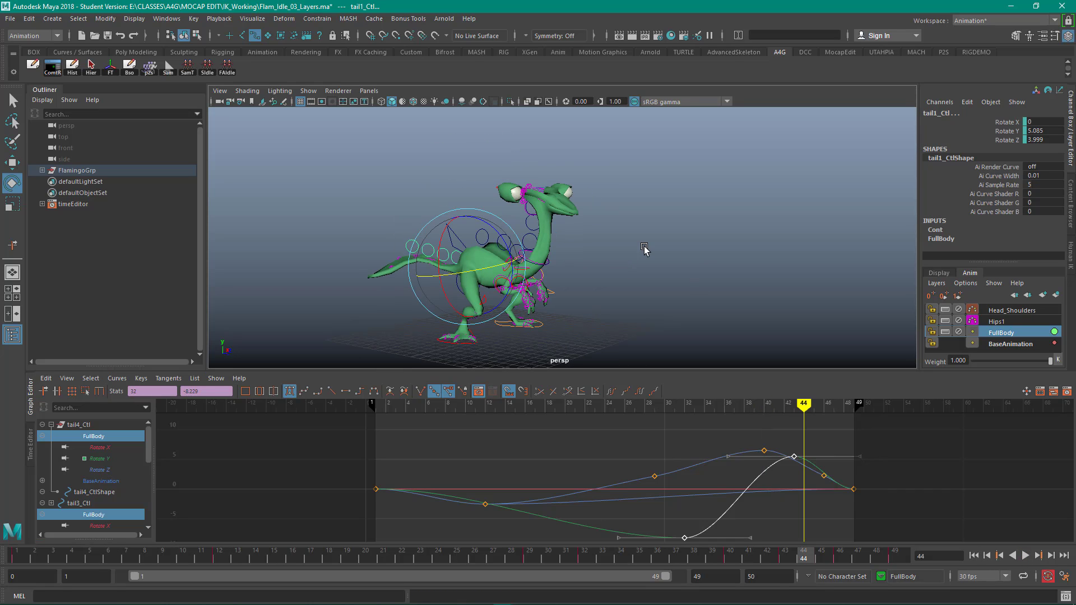
Select the head1 control and display its Head_Shoulders layer curves in the Graph Editor.
click(1002, 322)
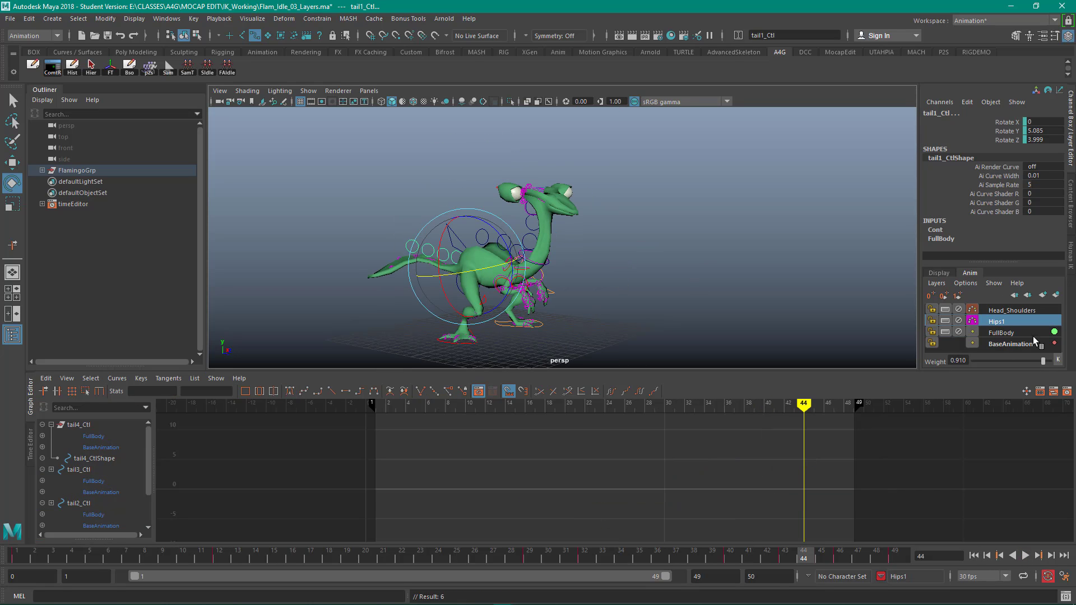
click(1005, 311)
click(215, 379)
click(319, 333)
click(318, 332)
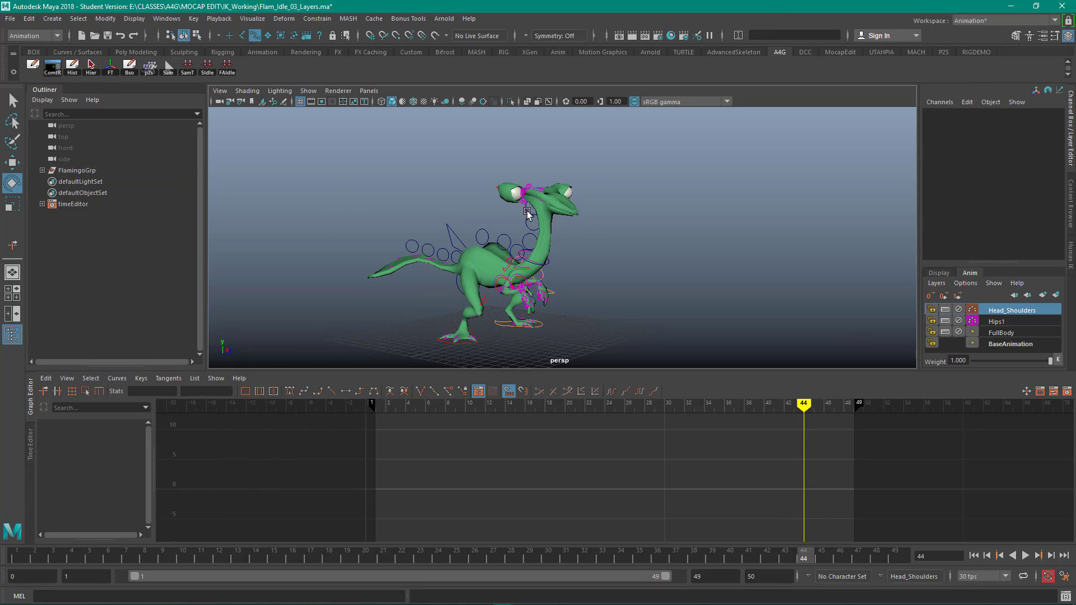
click(527, 211)
click(102, 437)
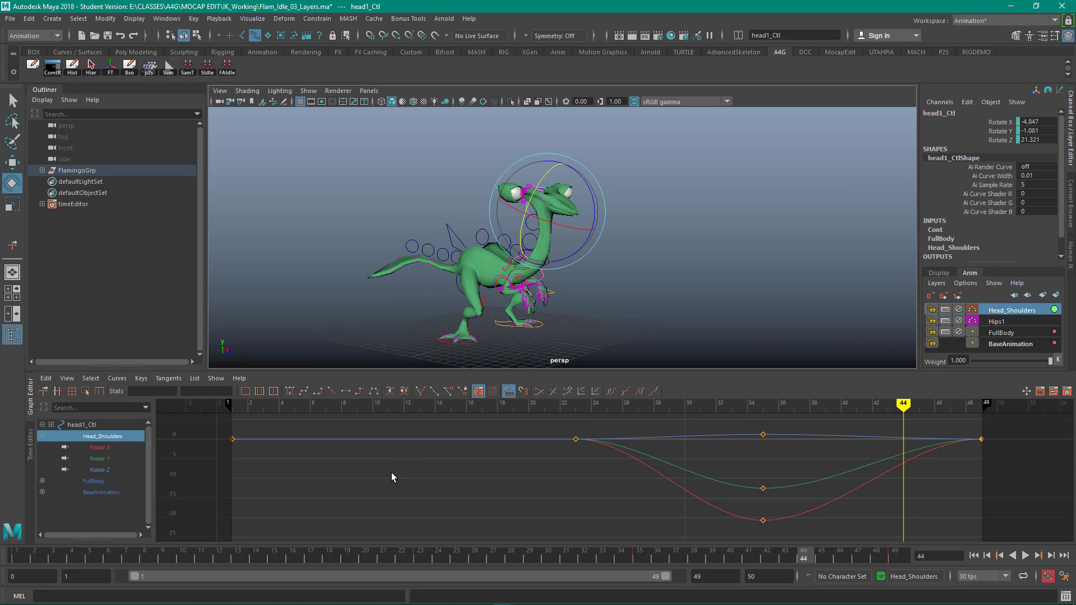
Inspect the Root control's Hips1 layer curves, isolate Translate Y in the Graph Editor, and play the animation.
click(1003, 322)
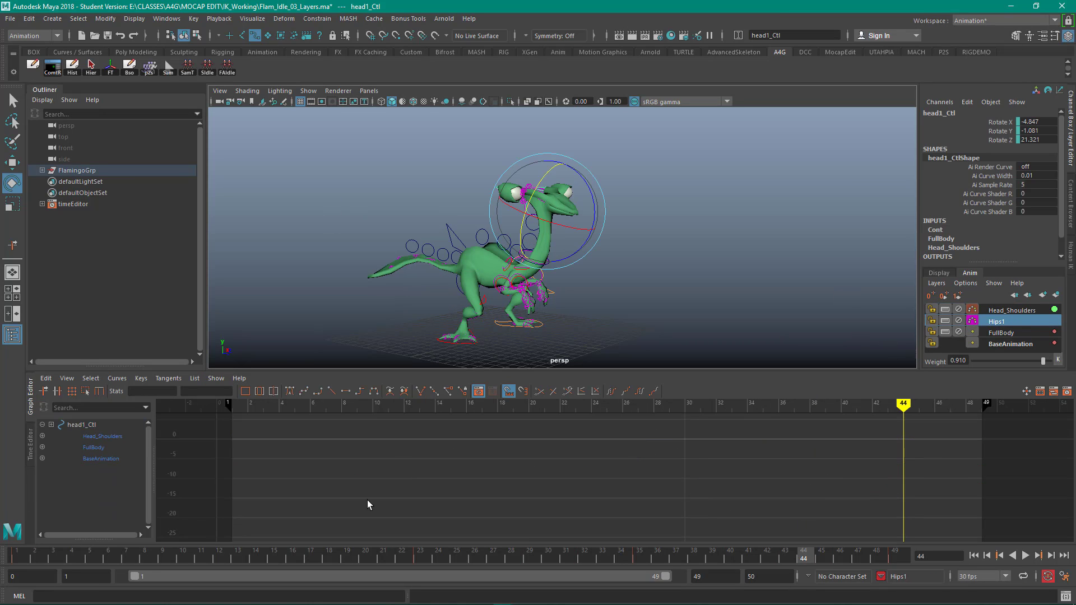
click(1012, 310)
click(914, 576)
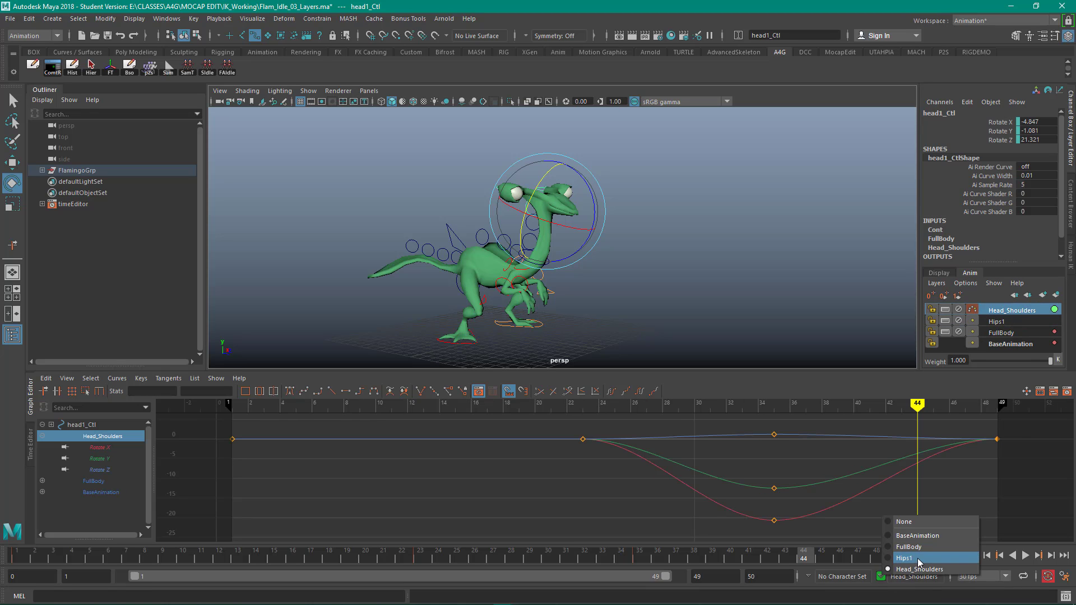
click(919, 552)
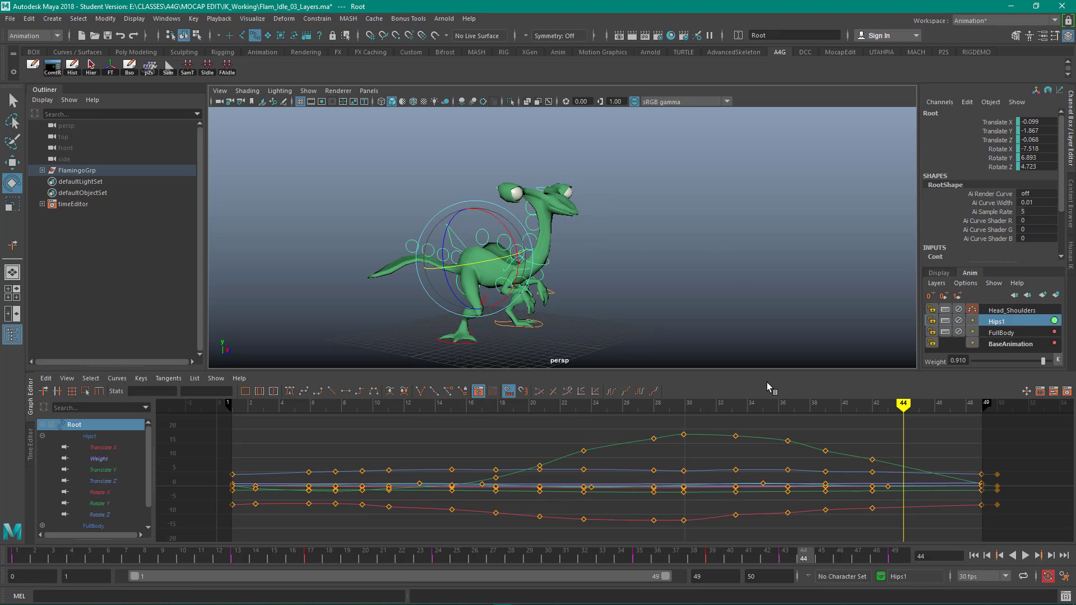
click(106, 458)
click(106, 489)
click(106, 469)
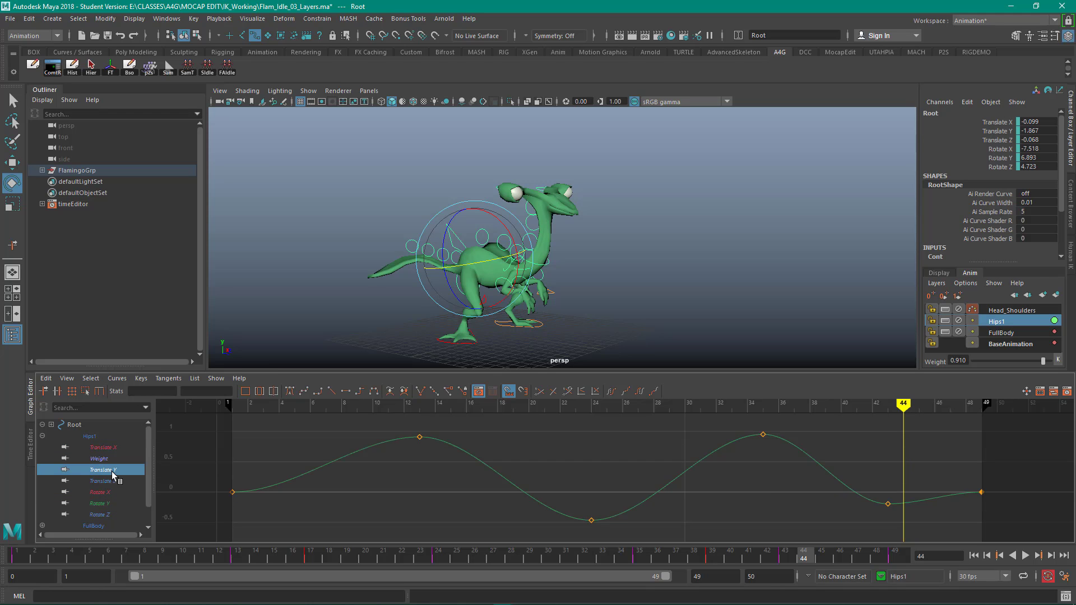
key(alt+v)
key(alt+v)
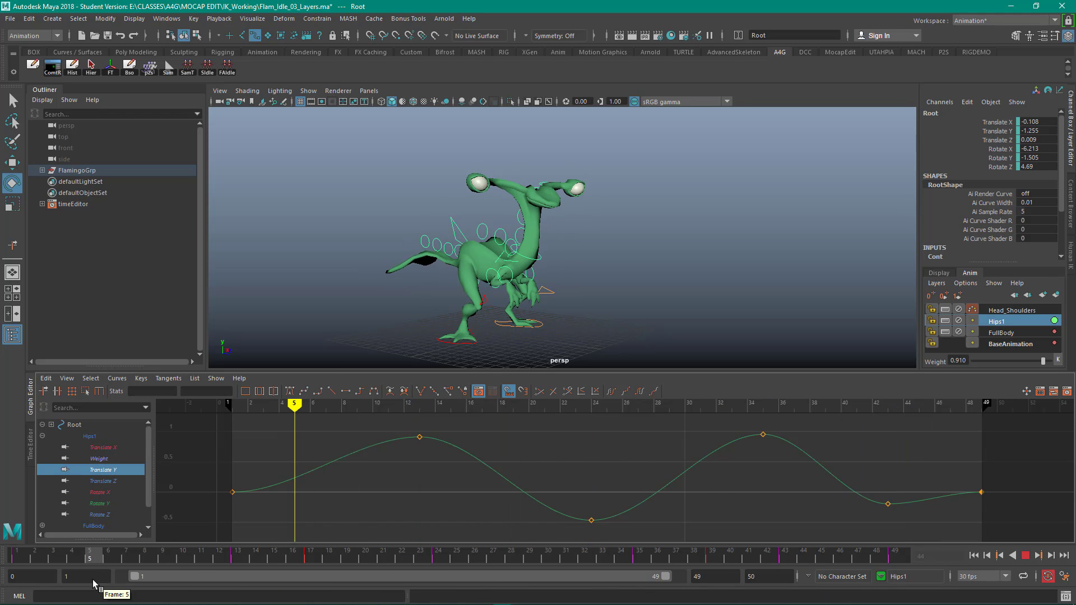
Mute the FullBody, Hips1 and Head_Shoulders layers and play the base animation alone.
alt+drag(619, 289, 698, 281)
alt+drag(583, 260, 673, 289)
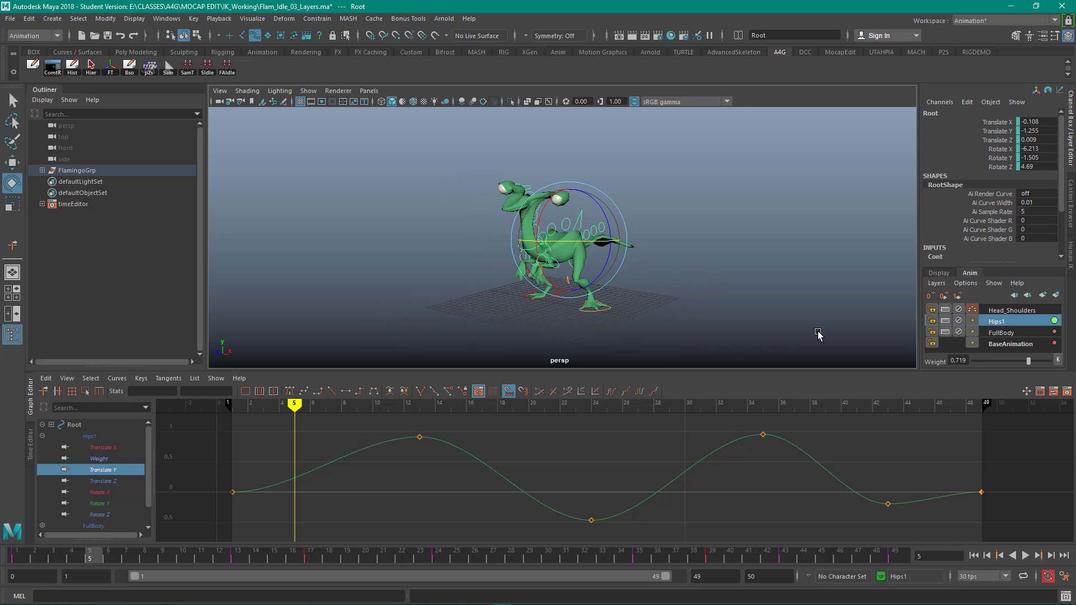
click(960, 332)
click(958, 320)
click(957, 310)
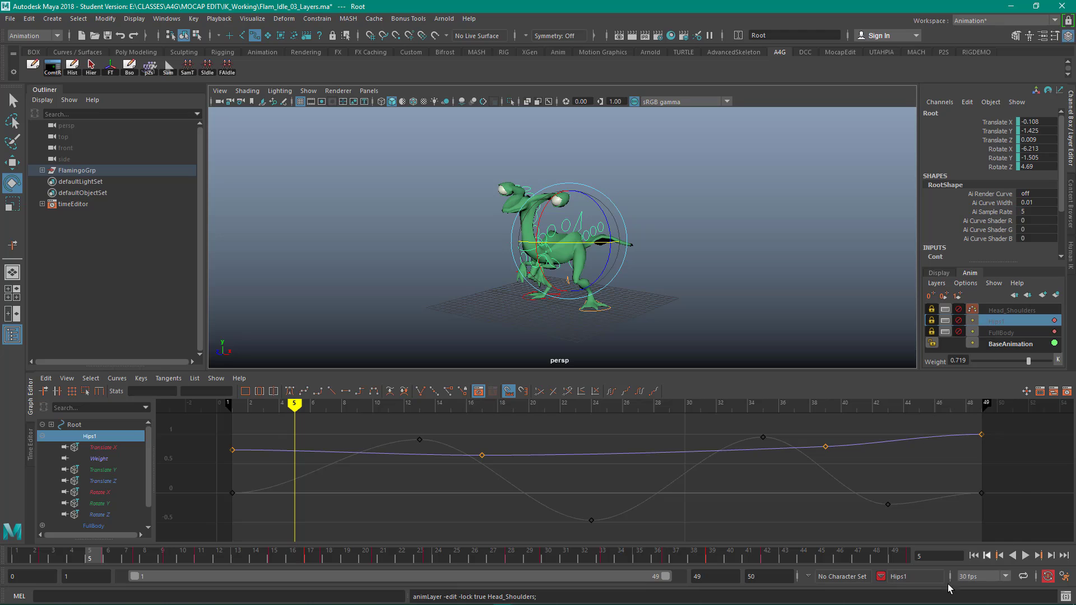
click(1026, 556)
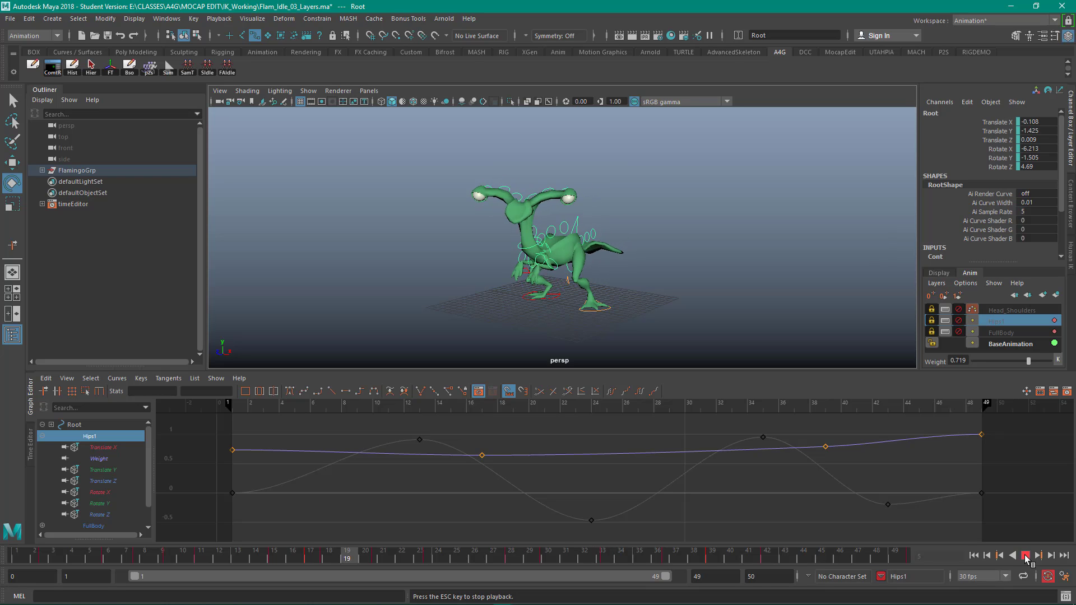
Unmute FullBody, Hips1 and Head_Shoulders one after another during playback to compare their effect, and stop playback.
click(957, 331)
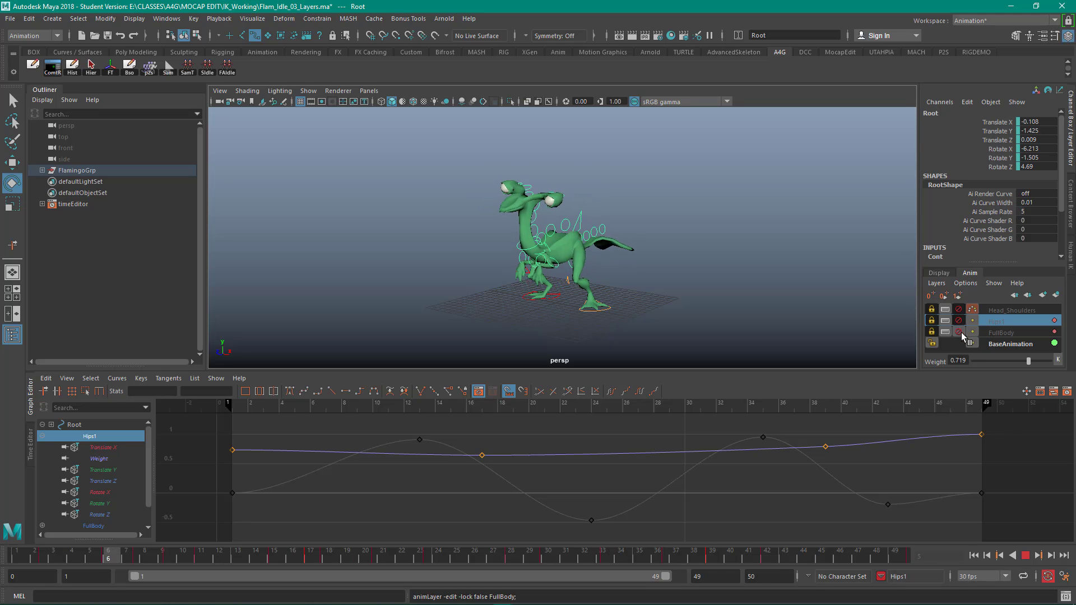
click(960, 319)
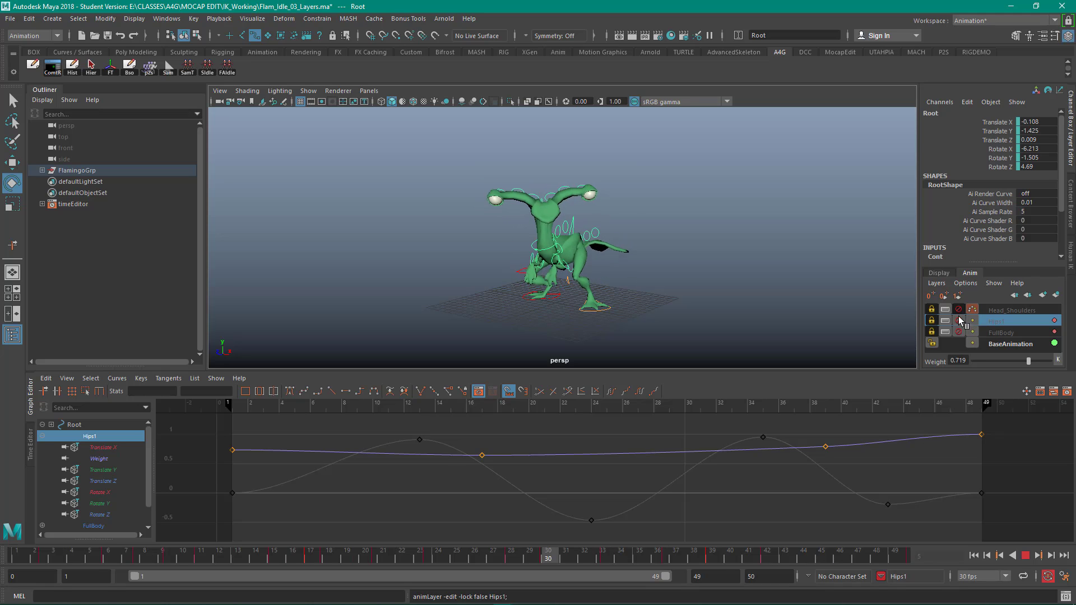
click(958, 310)
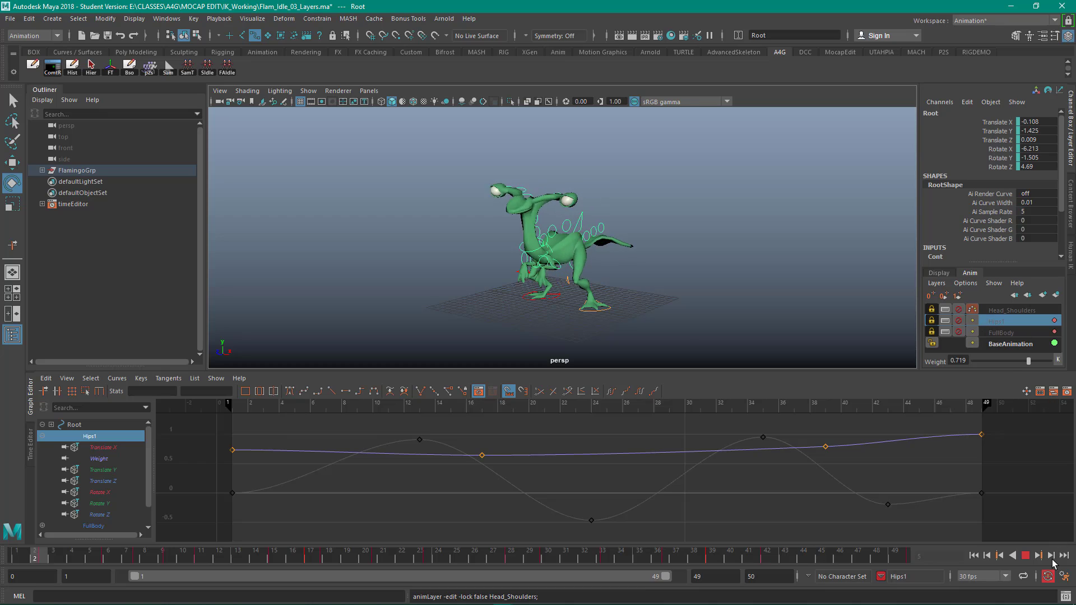
click(1025, 556)
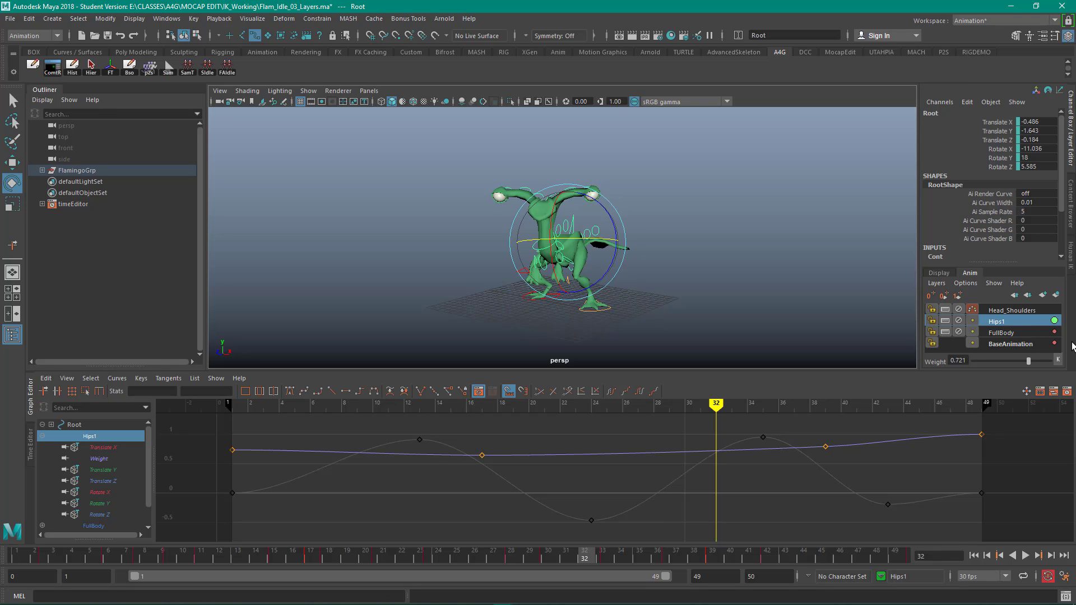
Select all animation layers from Head_Shoulders to BaseAnimation and save the scene as Flam_Idle_04_Layers.ma.
click(1023, 310)
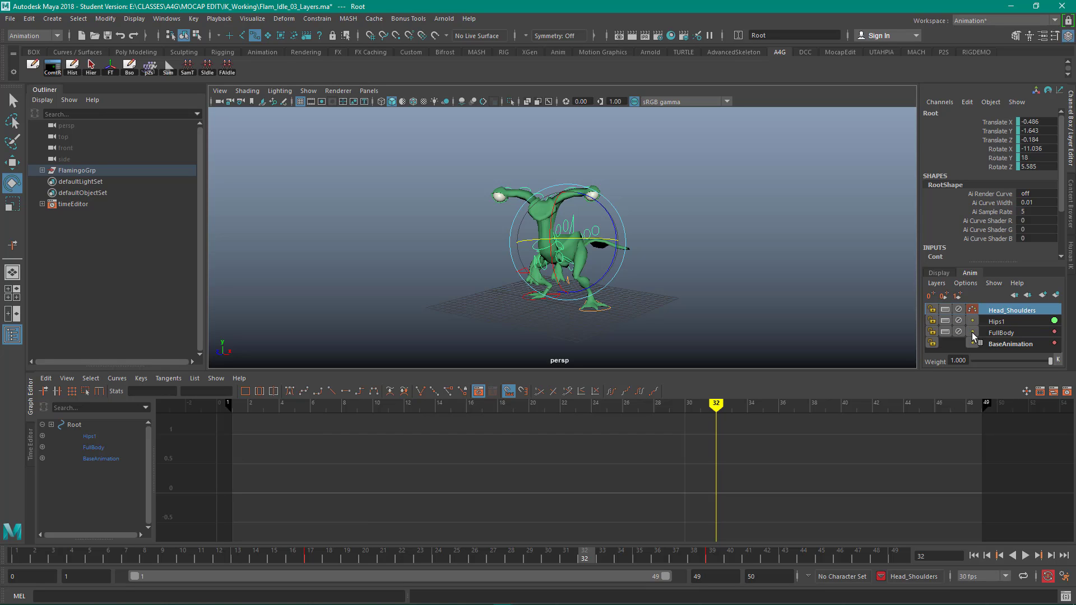
shift+click(1020, 344)
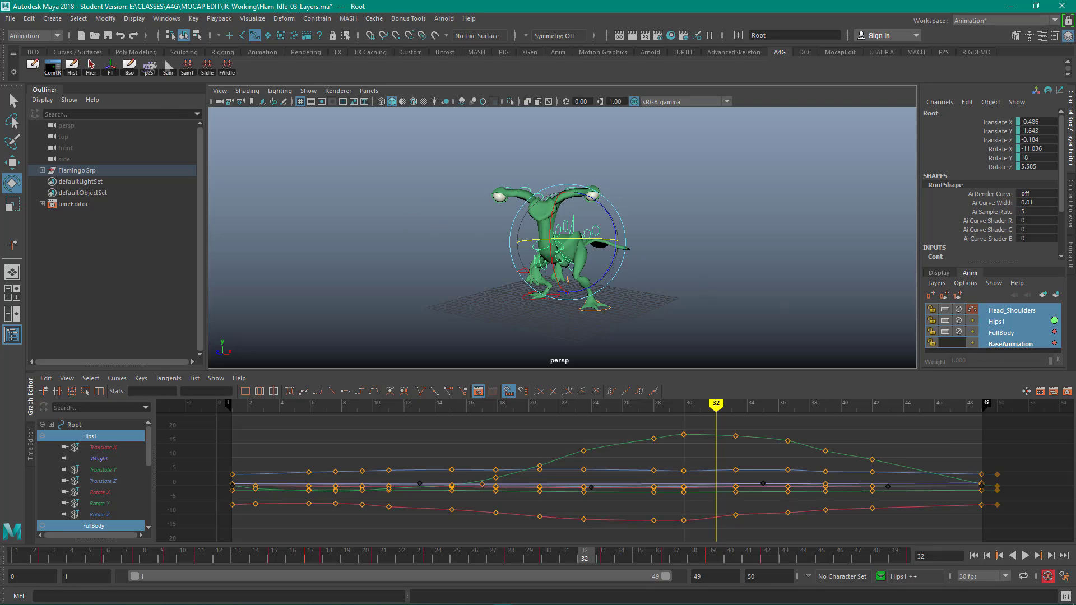
click(10, 19)
click(72, 77)
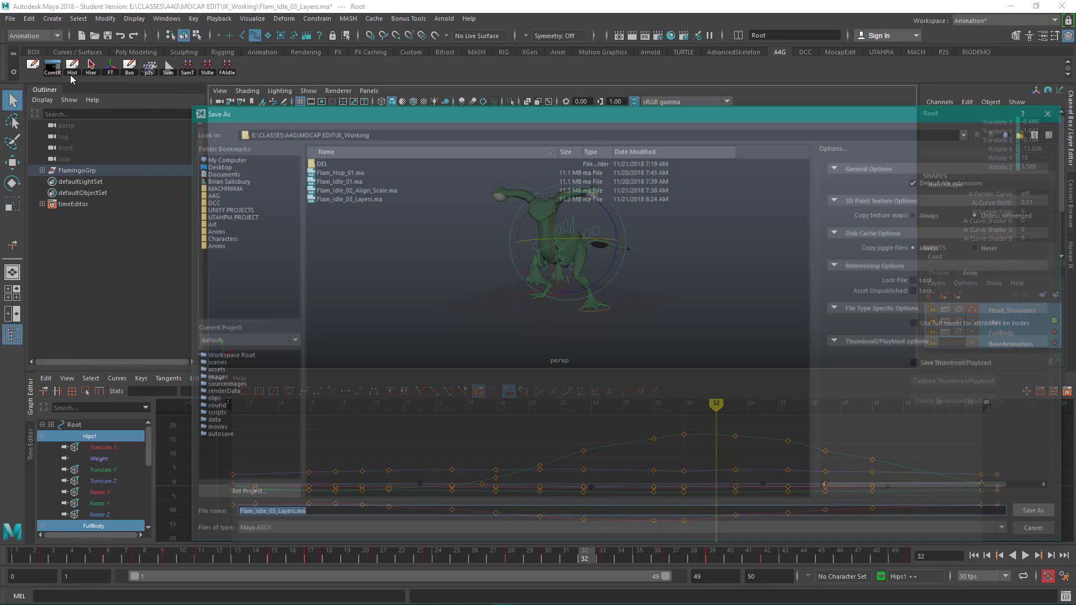
click(370, 198)
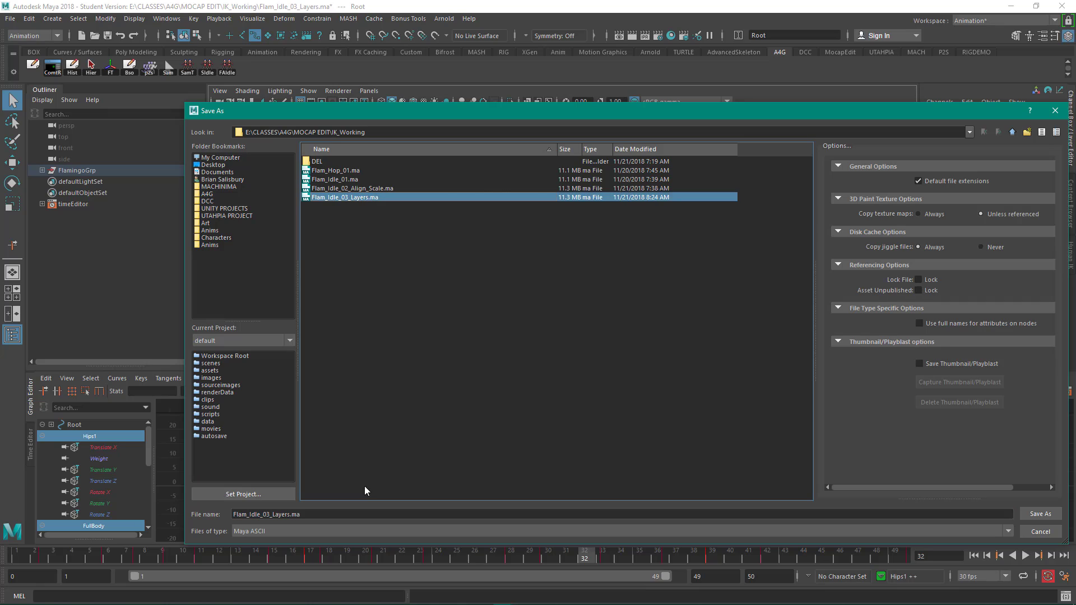
click(350, 511)
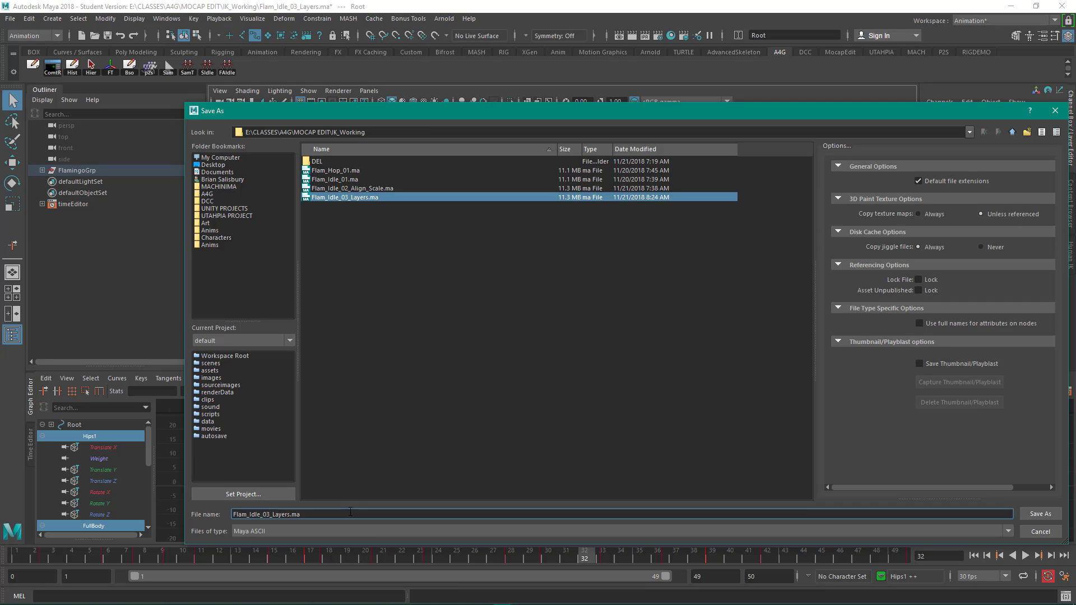
key(BackSpace)
text(4)
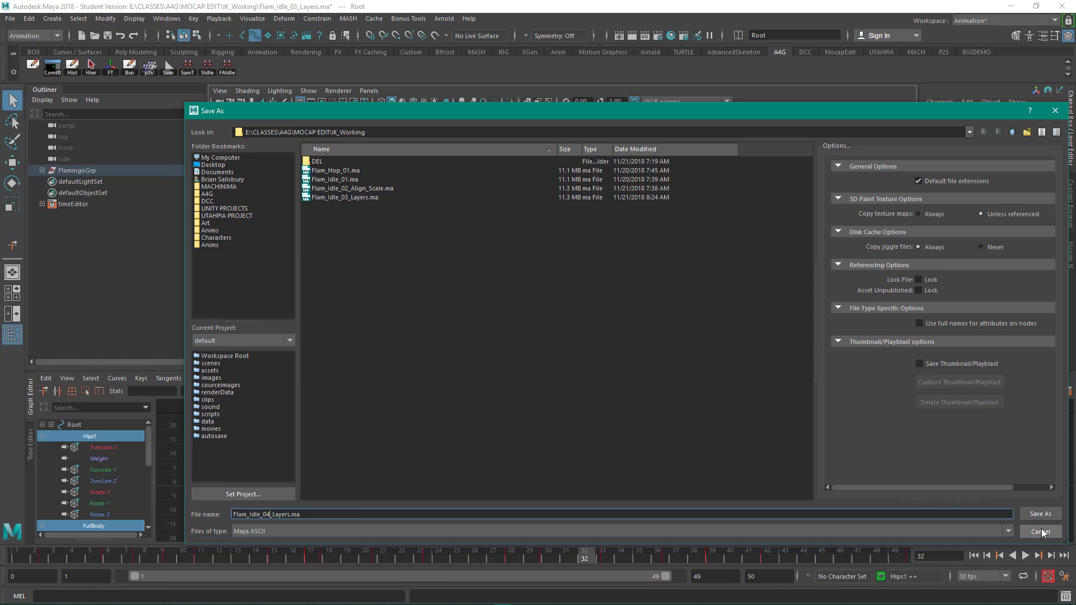
click(1040, 514)
click(505, 317)
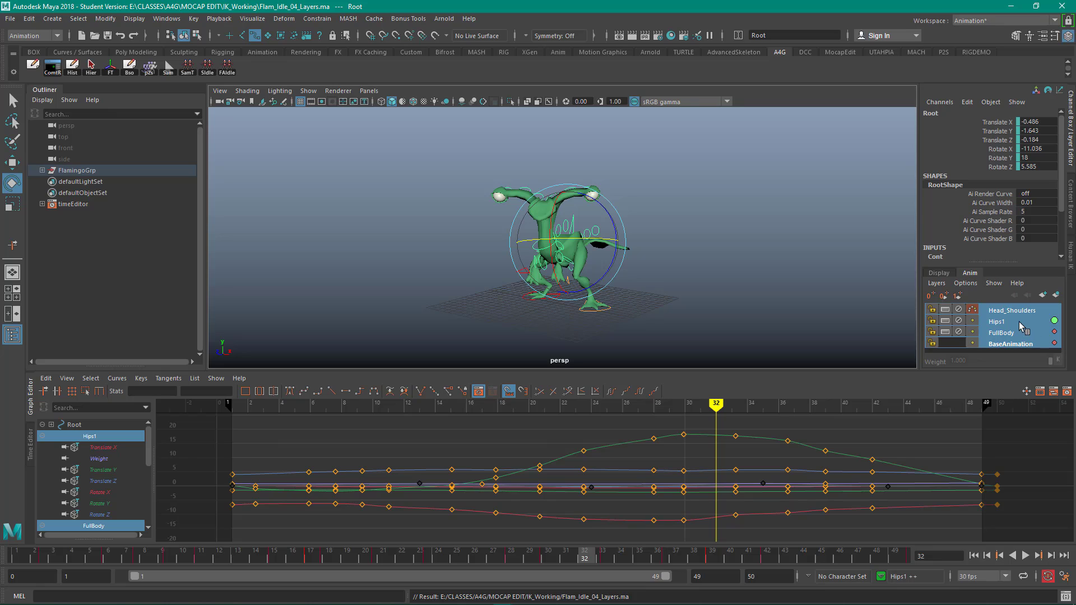
Merge the selected animation layers into the bottom selected layer with Delete Baked Layers and Smart Bake enabled.
right_click(1017, 347)
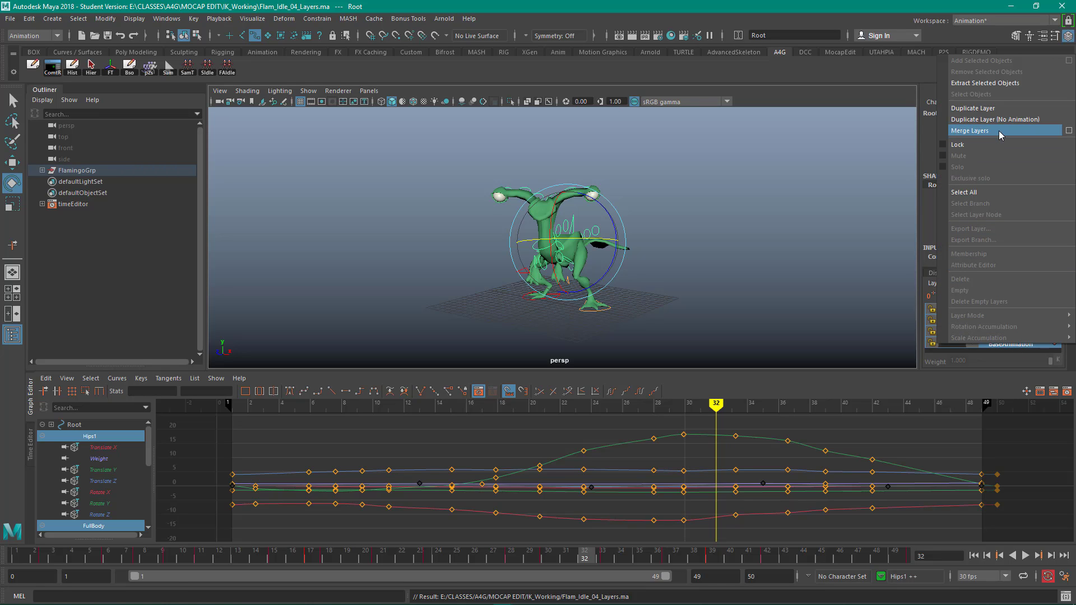
click(1069, 131)
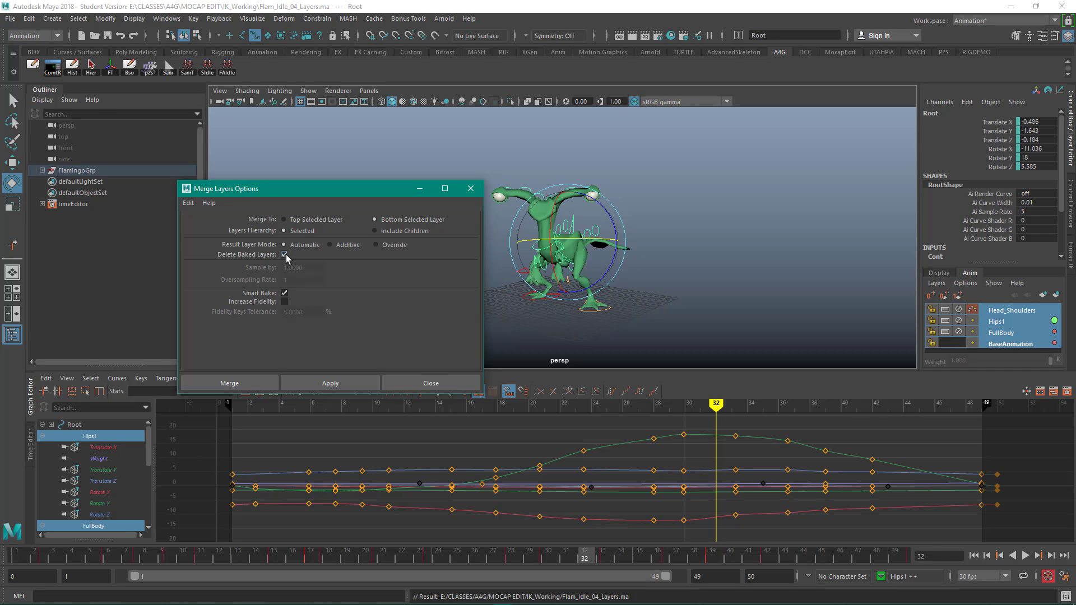
click(284, 293)
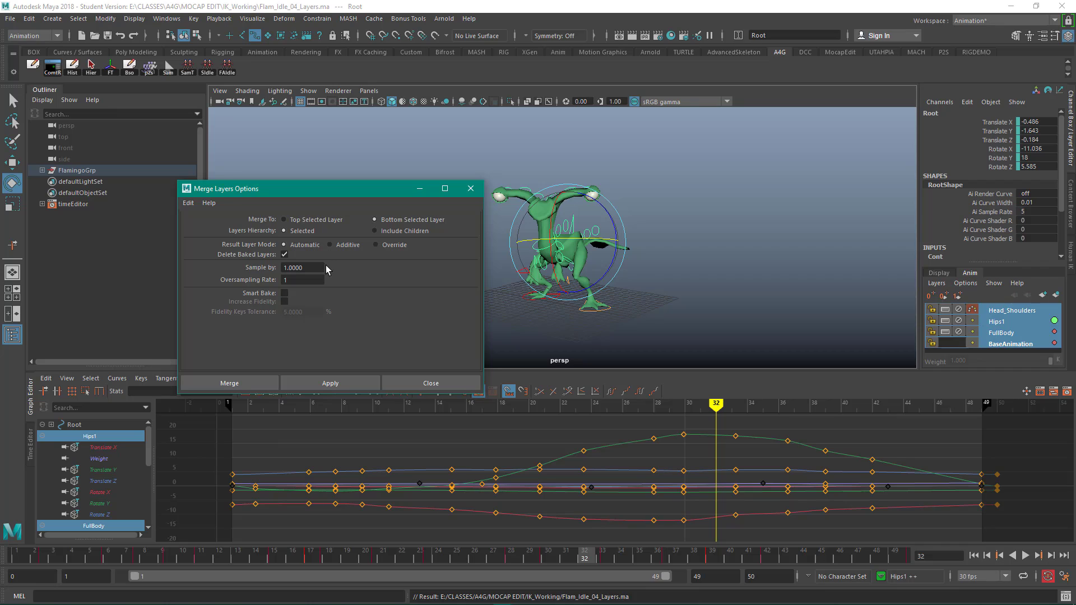
click(285, 295)
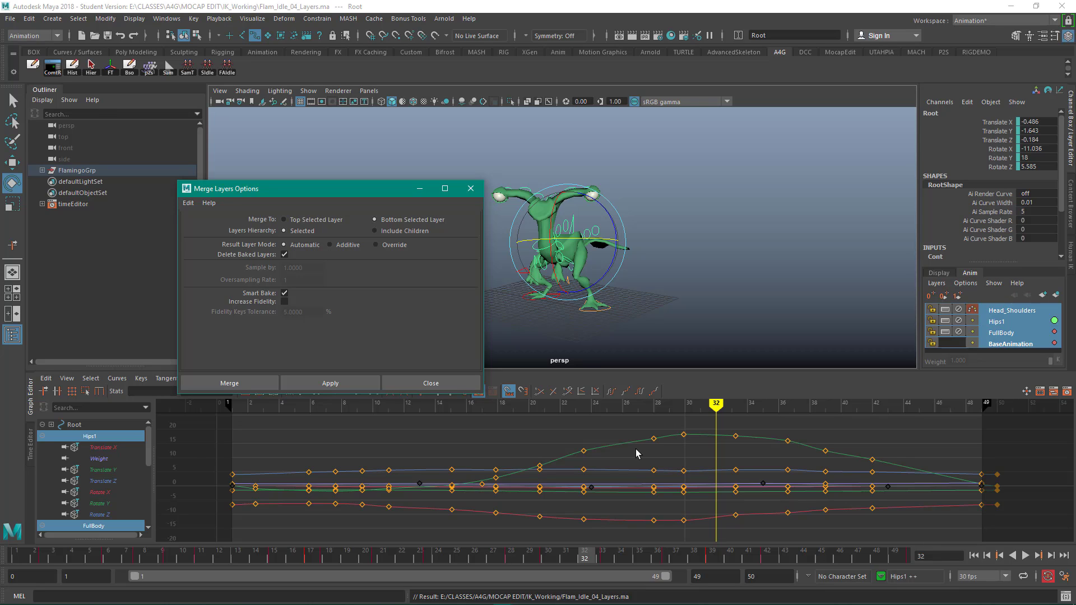
click(344, 384)
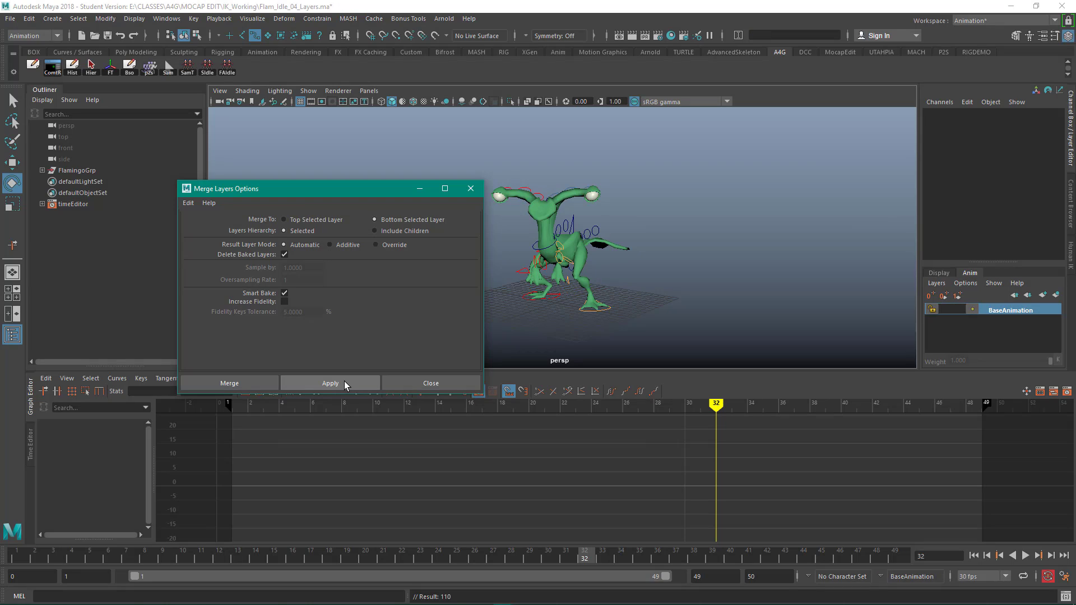
click(470, 189)
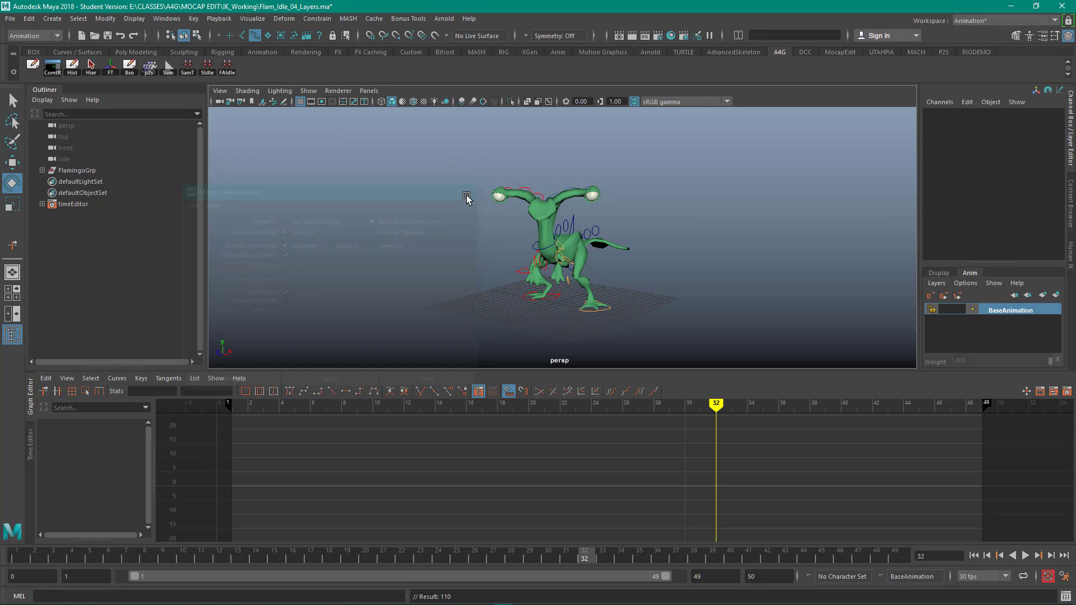
Select all of the creature's controls and review the merged animation by playing it and scrubbing to frame 15.
drag(402, 151, 711, 361)
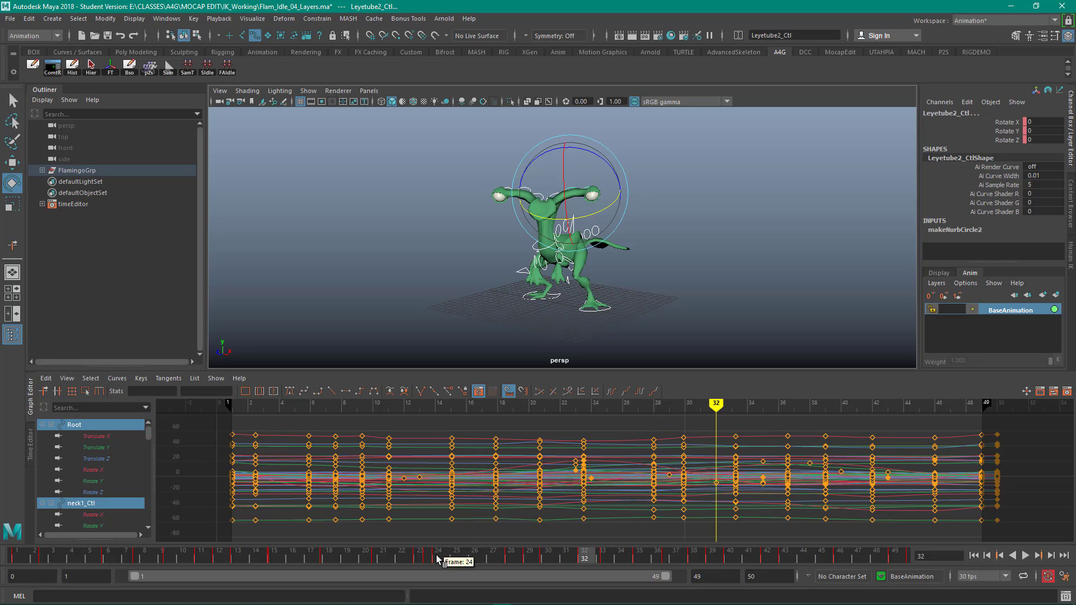
click(1025, 556)
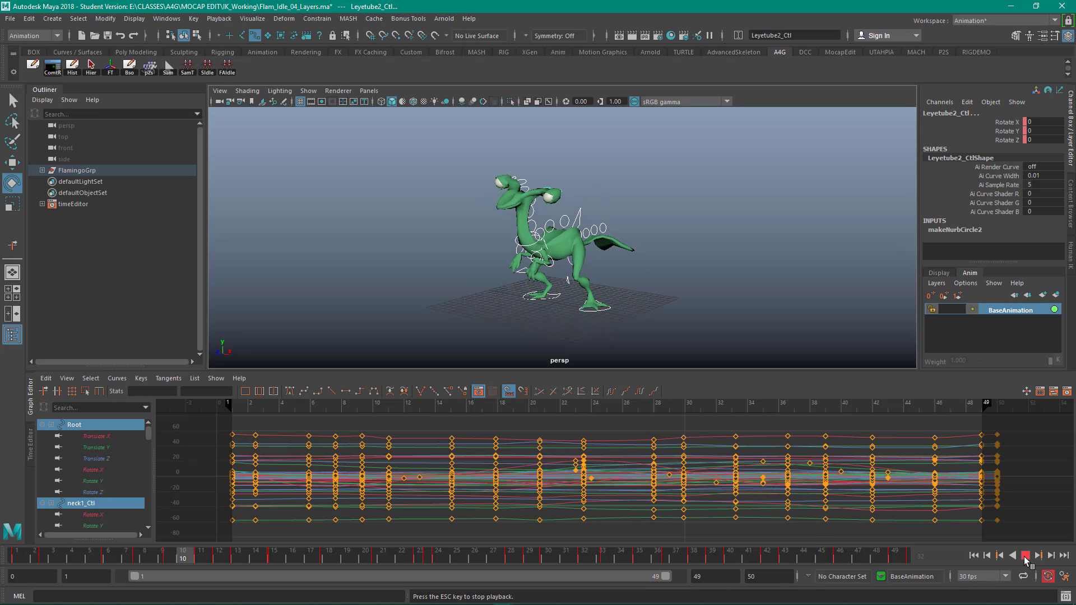
click(1024, 556)
mouse_move(598, 553)
mouse_down()
mouse_move(115, 508)
mouse_move(924, 561)
mouse_move(71, 513)
mouse_move(246, 530)
mouse_move(257, 533)
mouse_move(74, 524)
mouse_move(220, 533)
mouse_move(274, 558)
mouse_move(448, 560)
mouse_move(16, 555)
mouse_move(156, 539)
mouse_move(22, 534)
mouse_move(212, 556)
mouse_move(22, 552)
mouse_move(297, 540)
mouse_move(246, 542)
mouse_move(278, 550)
mouse_up()
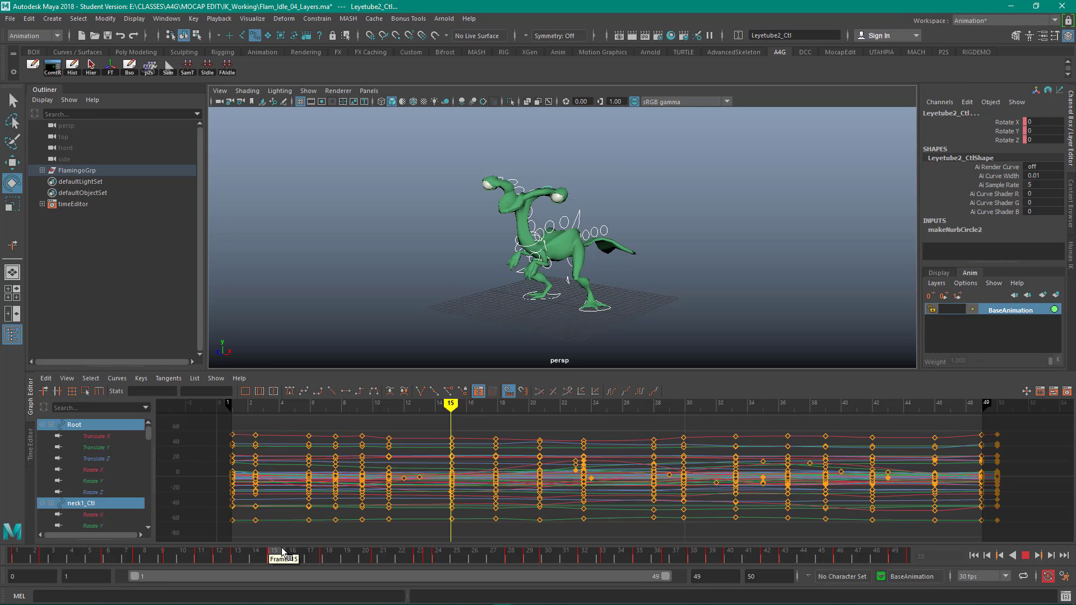
drag(282, 552, 281, 552)
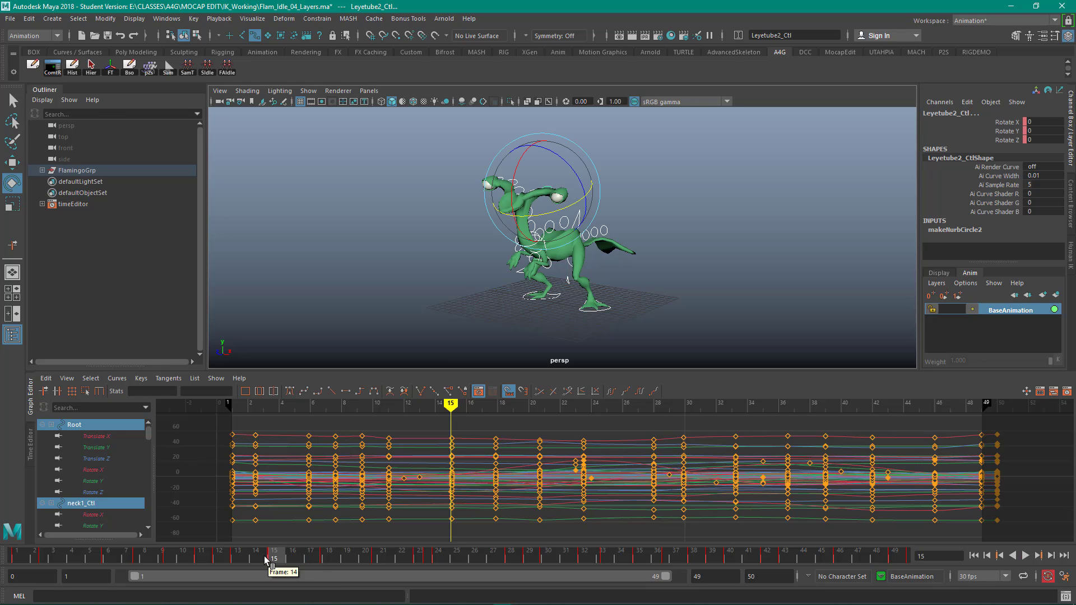
Select the head1 control and isolate its merged Rotate X curve in the Graph Editor.
alt+drag(366, 312, 498, 339)
alt+drag(405, 203, 480, 170)
click(471, 196)
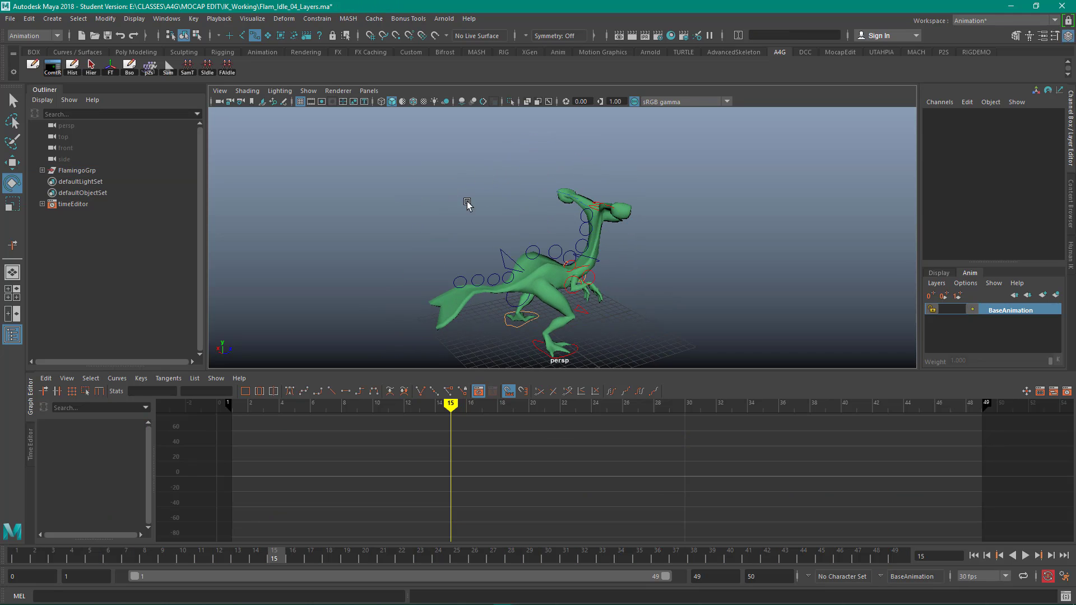
click(581, 211)
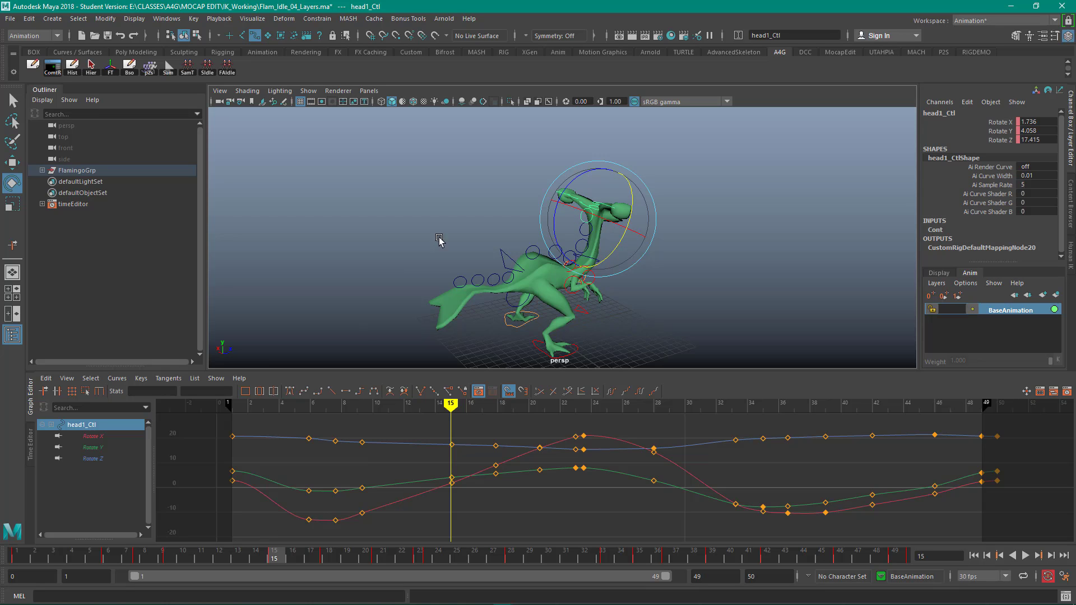
click(91, 437)
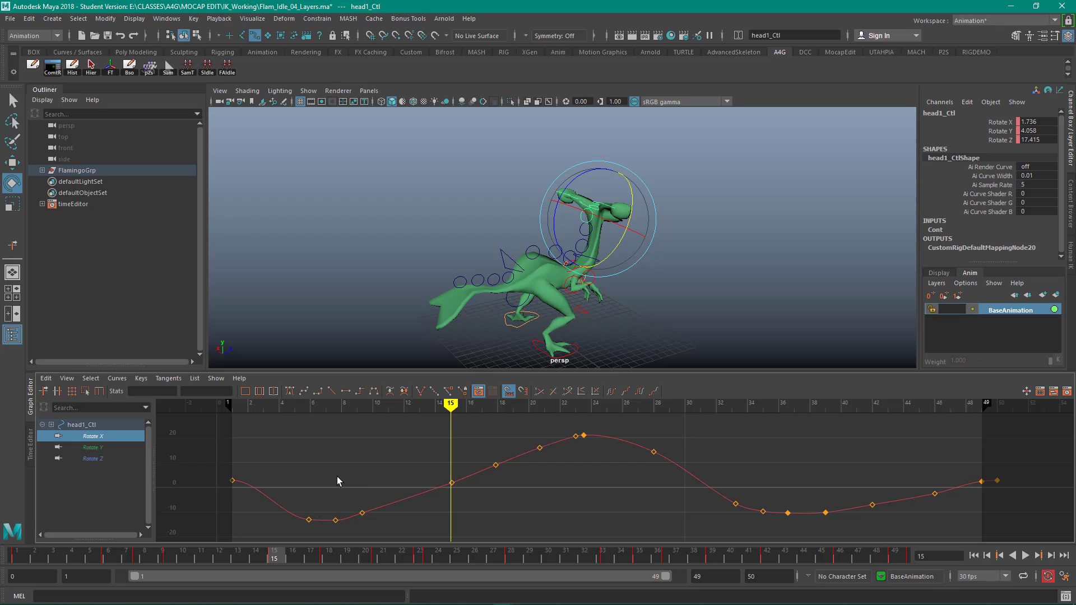
Raise head1's three Rotate X keys between about frames 6 and 9 by roughly 8 degrees to shallow the early dip.
alt+drag(647, 314, 531, 312)
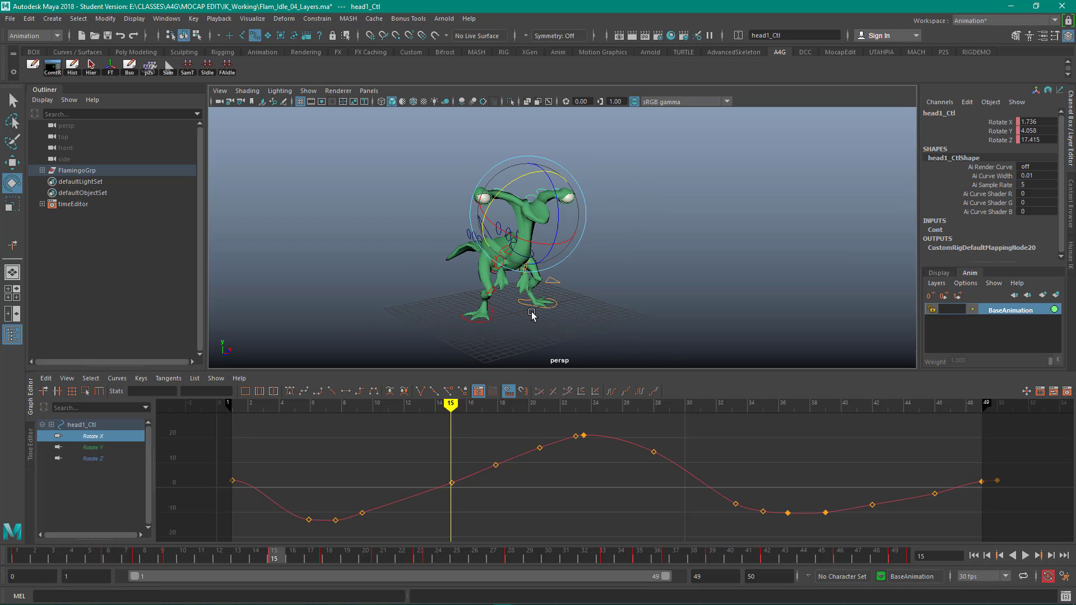
drag(376, 557, 202, 557)
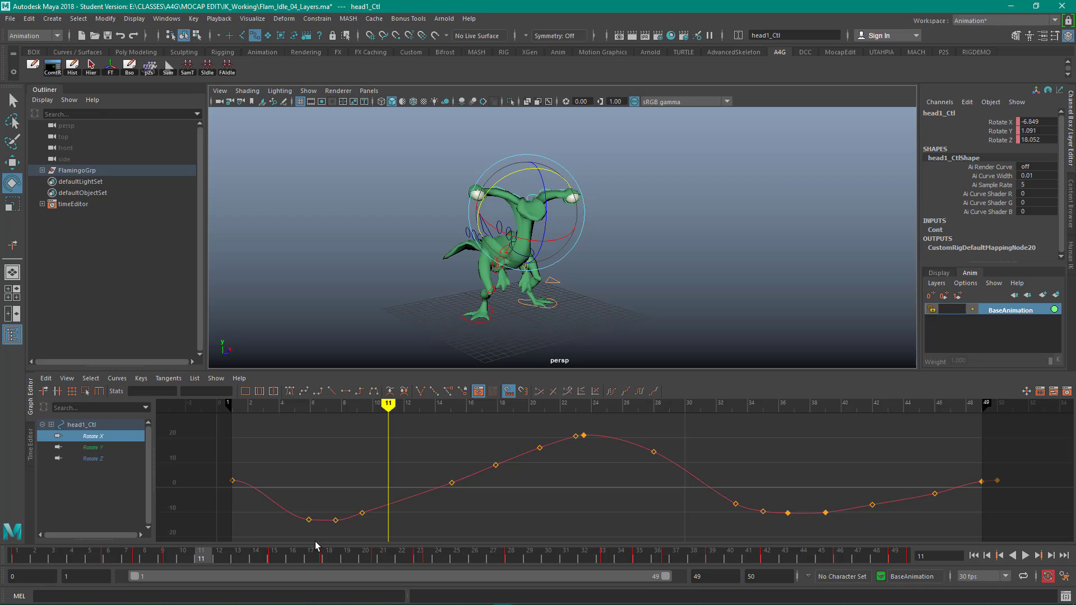
drag(303, 556, 162, 557)
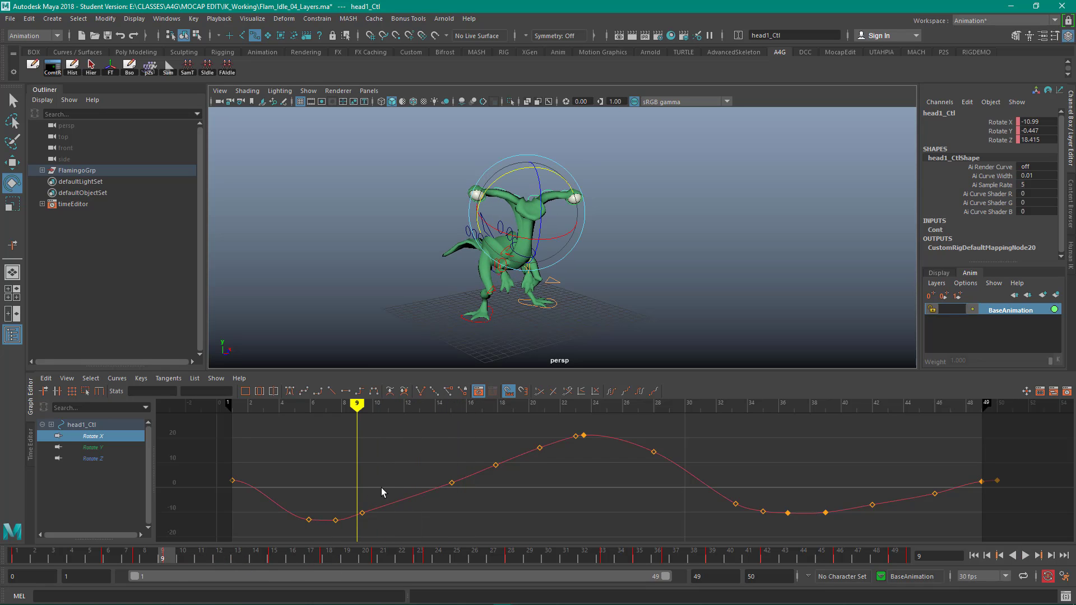
drag(383, 488, 282, 532)
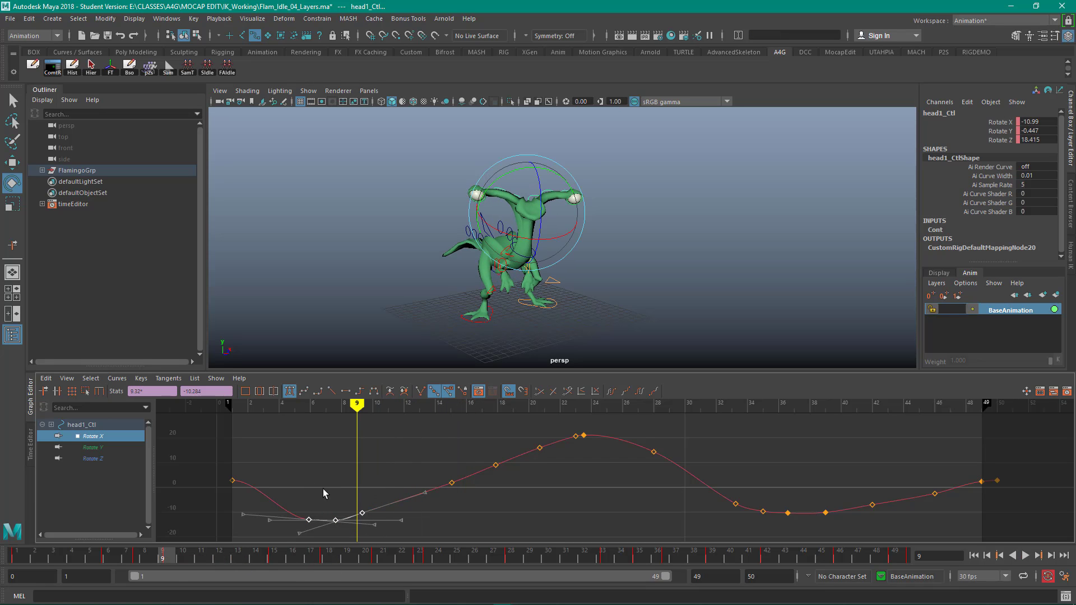
mouse_move(323, 488)
shift+middle_down()
mouse_move(322, 440)
mouse_move(331, 487)
shift+middle_up()
key(ctrl+z)
shift+middle_drag(324, 506, 326, 486)
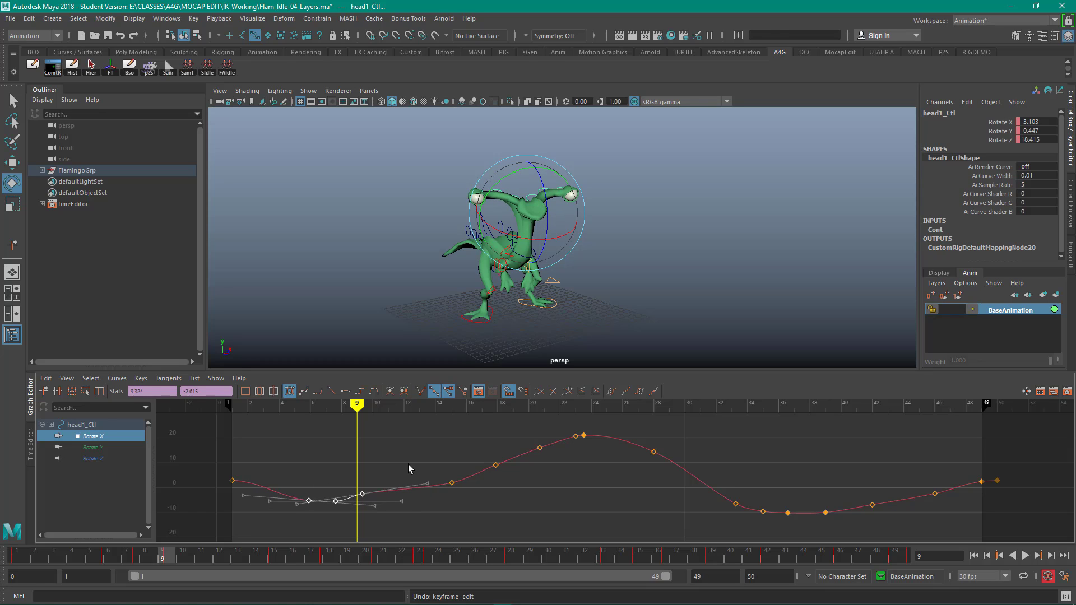
Delete head1's Rotate X key near frame 9 and raise the two keys near frames 6 and 8 by about 3 degrees.
drag(375, 465, 357, 515)
key(Delete)
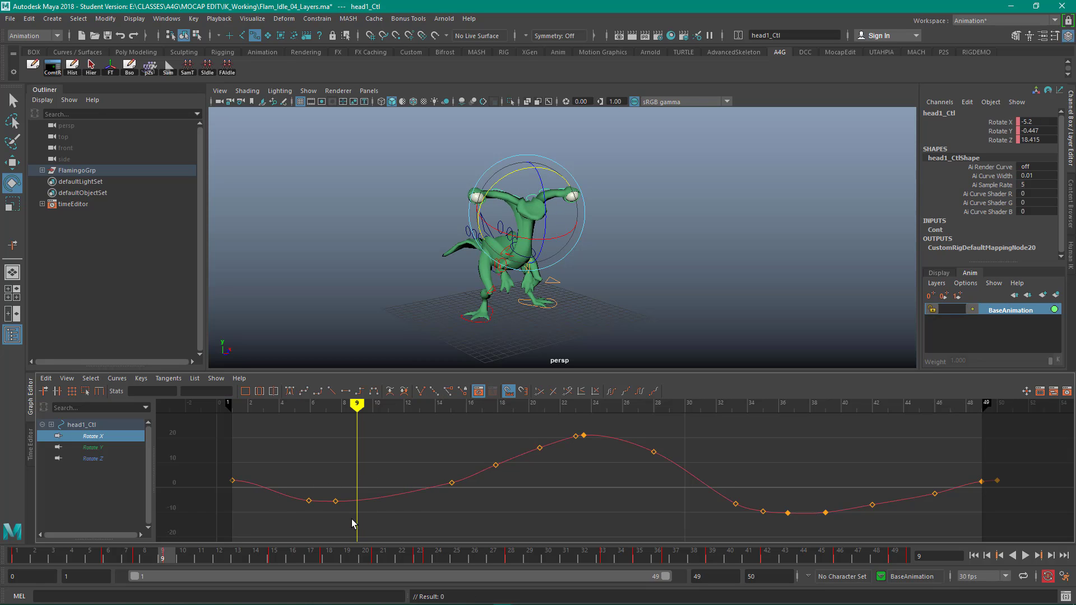
drag(292, 485, 366, 524)
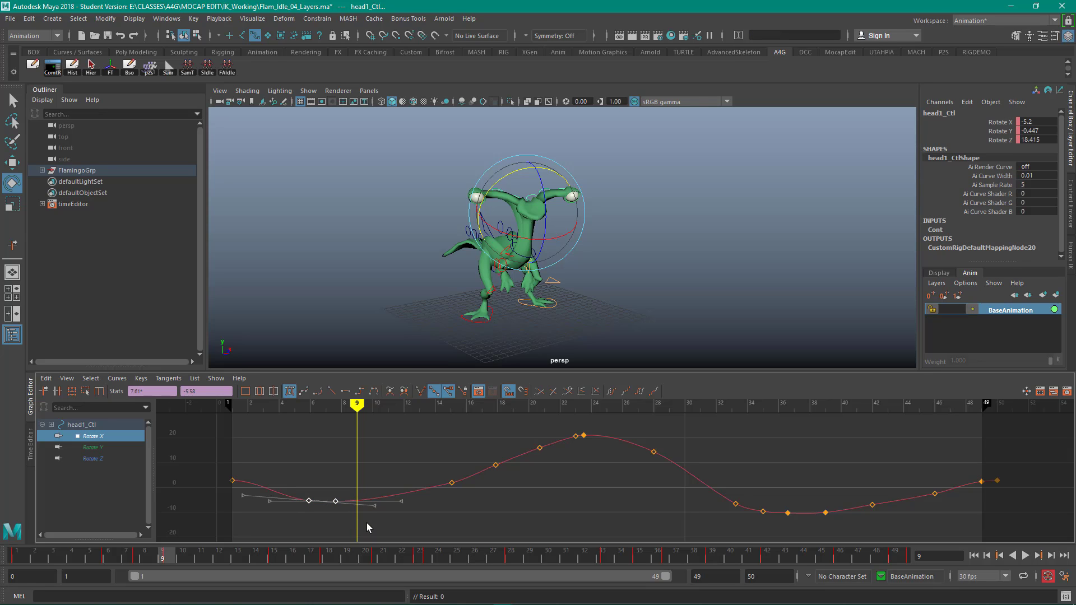
shift+middle_drag(368, 527, 365, 508)
click(607, 503)
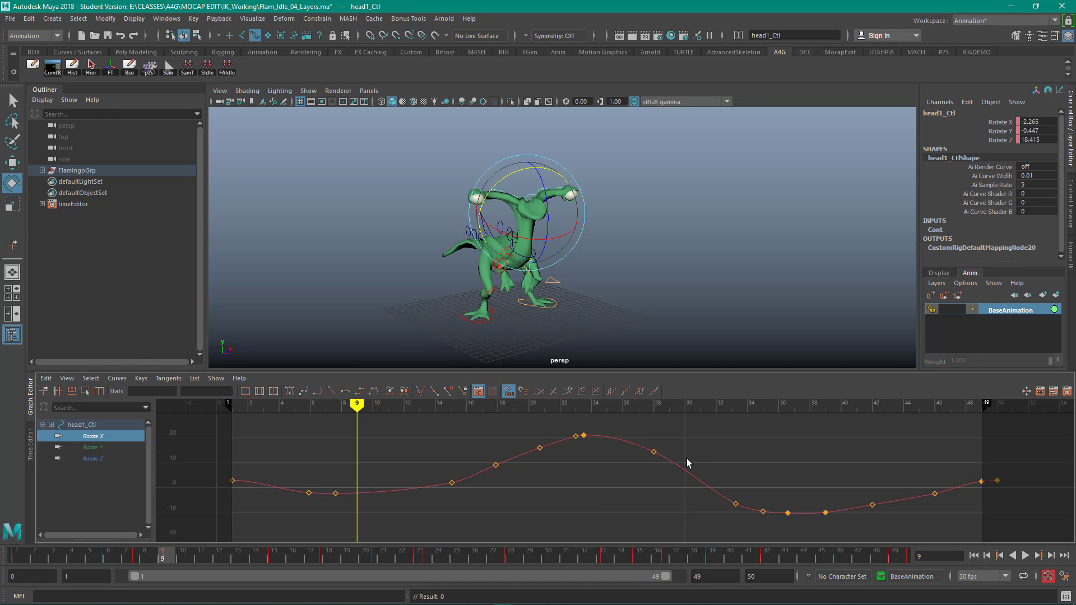
Delete head1's Rotate X keys near frames 35 and 37 to smooth the late dip, and play the animation to check it.
drag(812, 546, 805, 530)
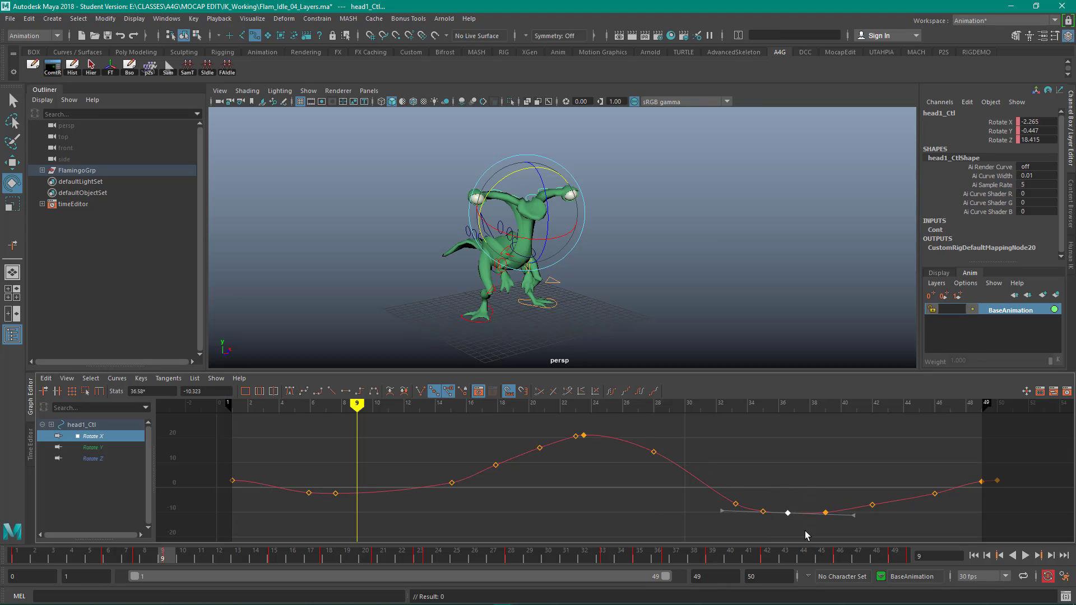
key(Delete)
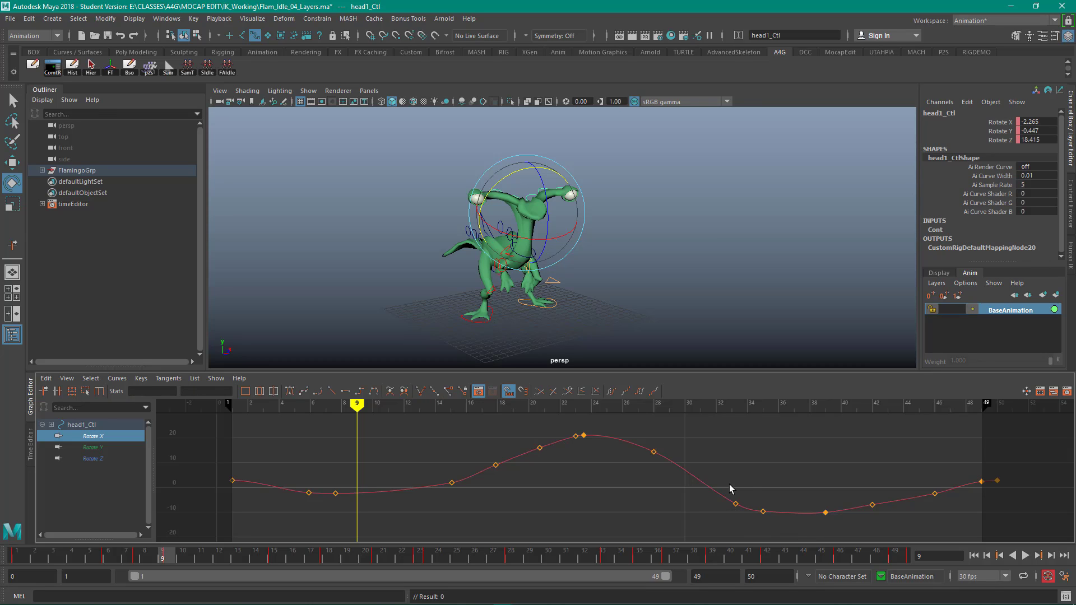
drag(750, 499, 773, 533)
key(Delete)
click(1025, 555)
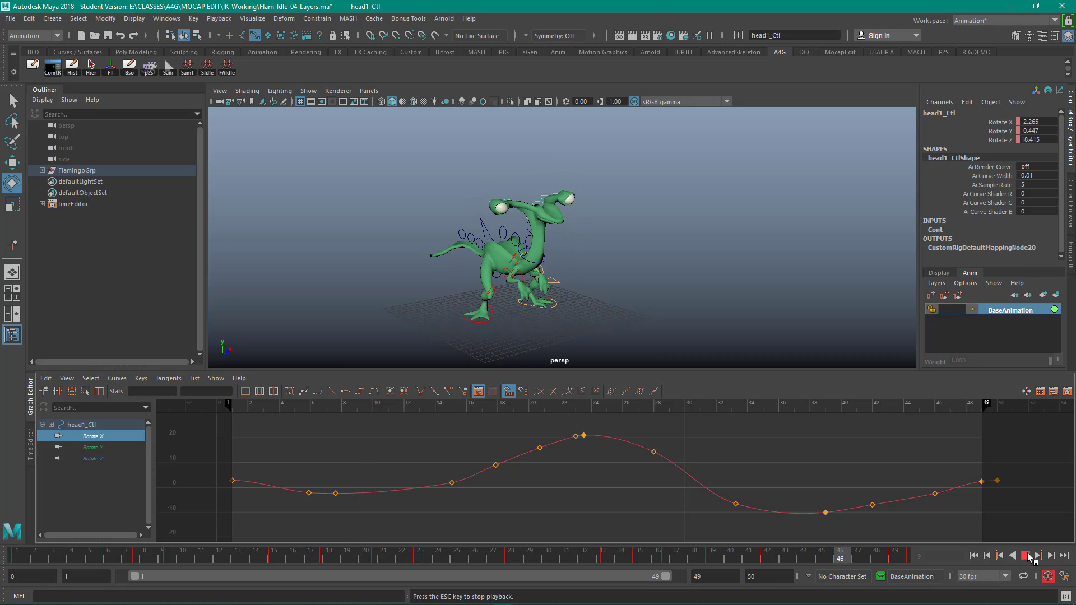
click(1026, 556)
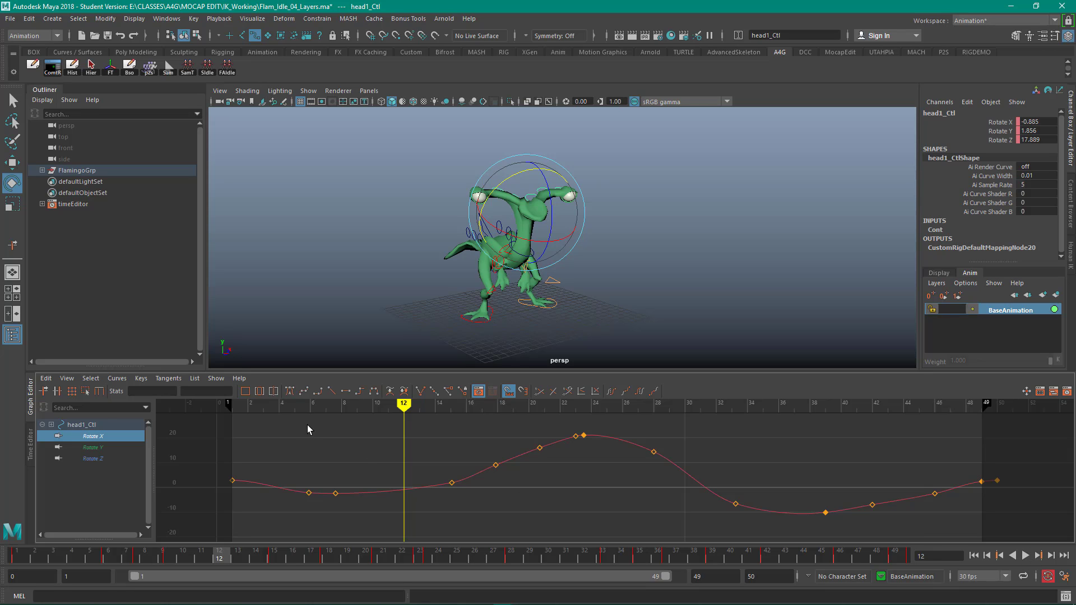
Store the pose of all the creature's controls at frame 1 on the shelf as FAIdle2 and apply the FAIdle pose.
click(349, 267)
drag(302, 139, 666, 343)
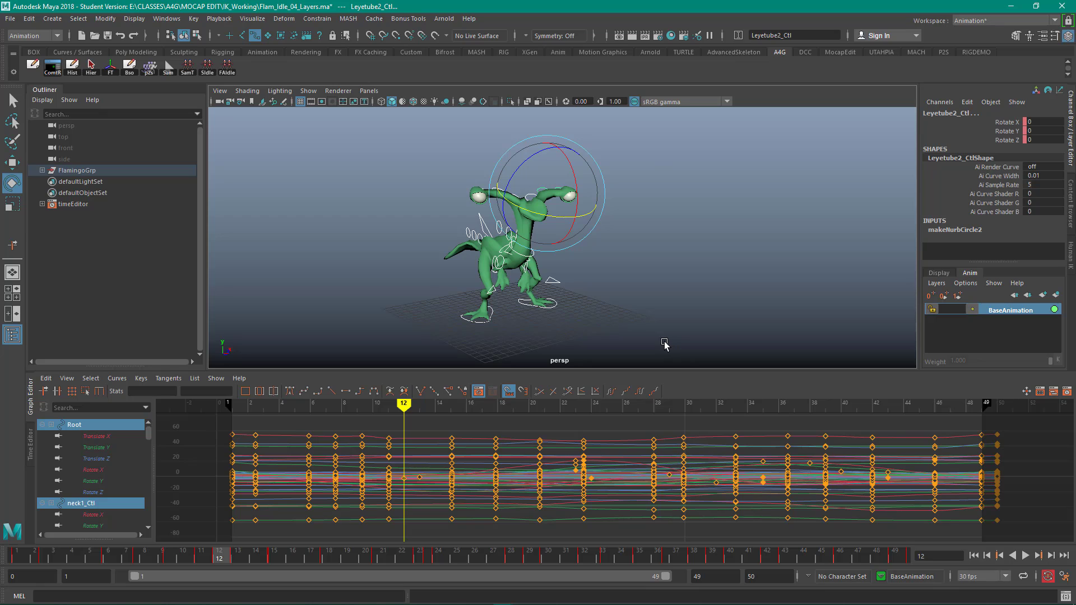
drag(401, 401, 232, 400)
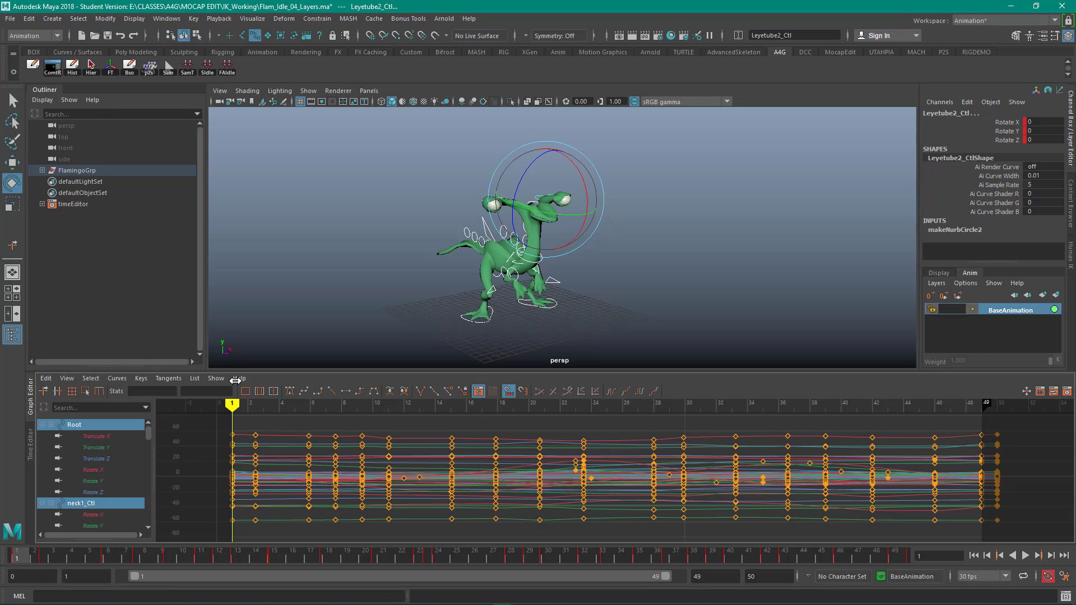
click(149, 67)
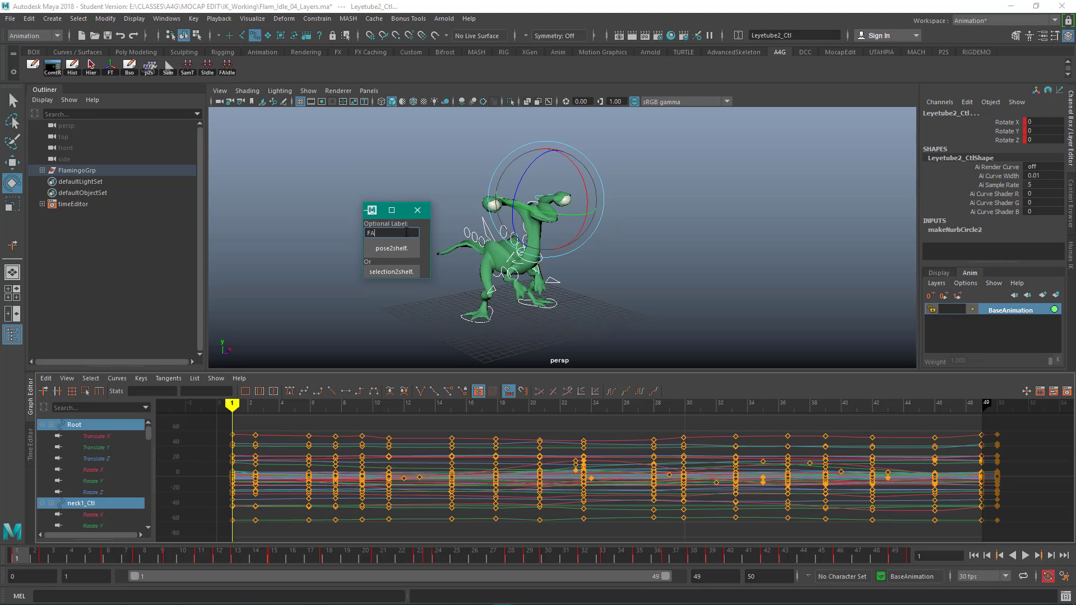
text(FAIdle2)
click(389, 248)
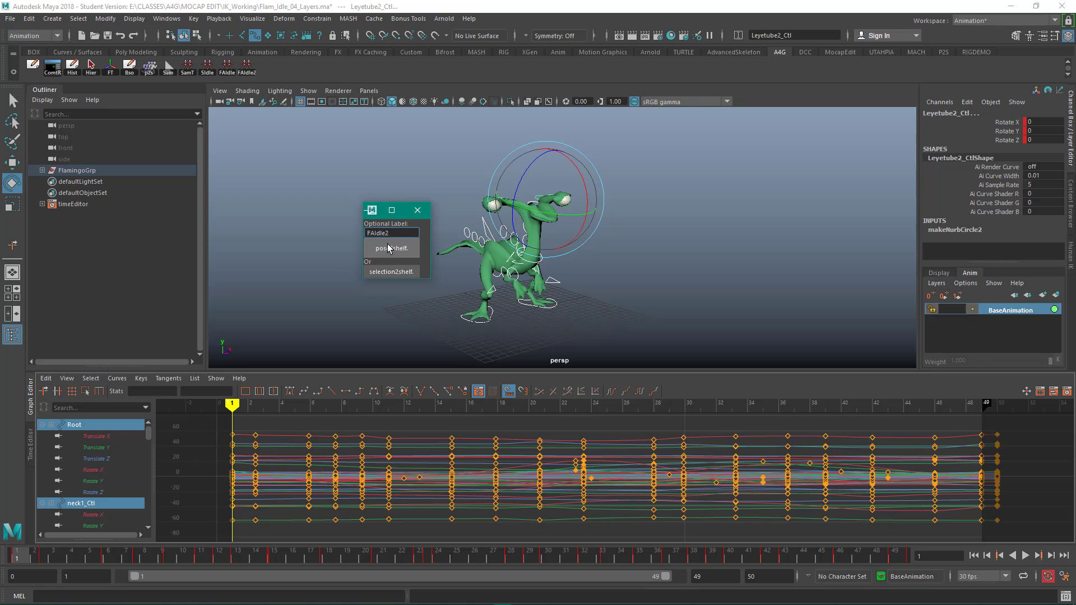
click(417, 210)
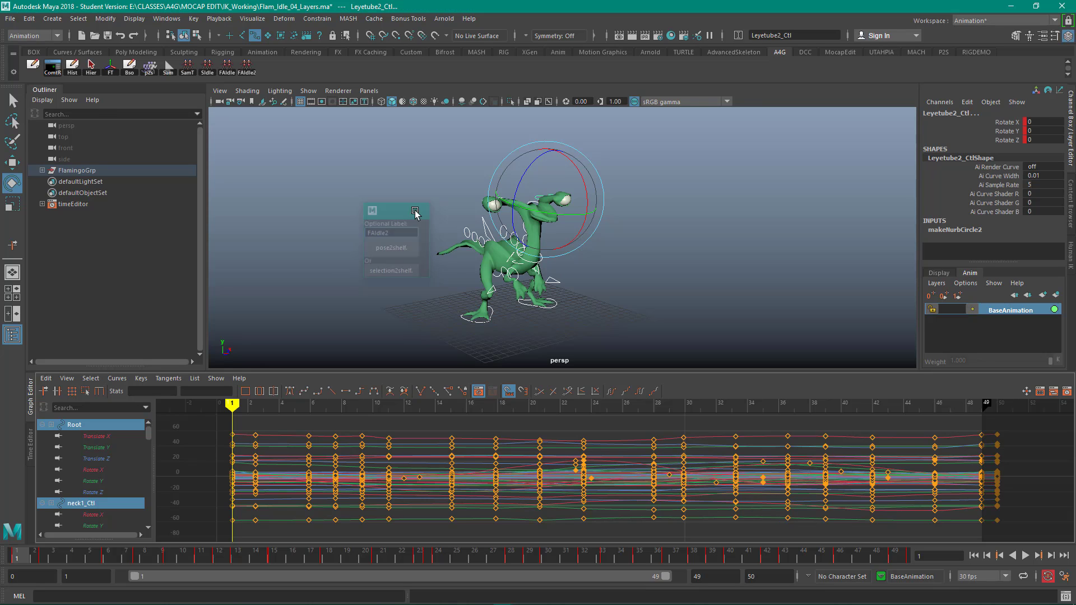
click(228, 67)
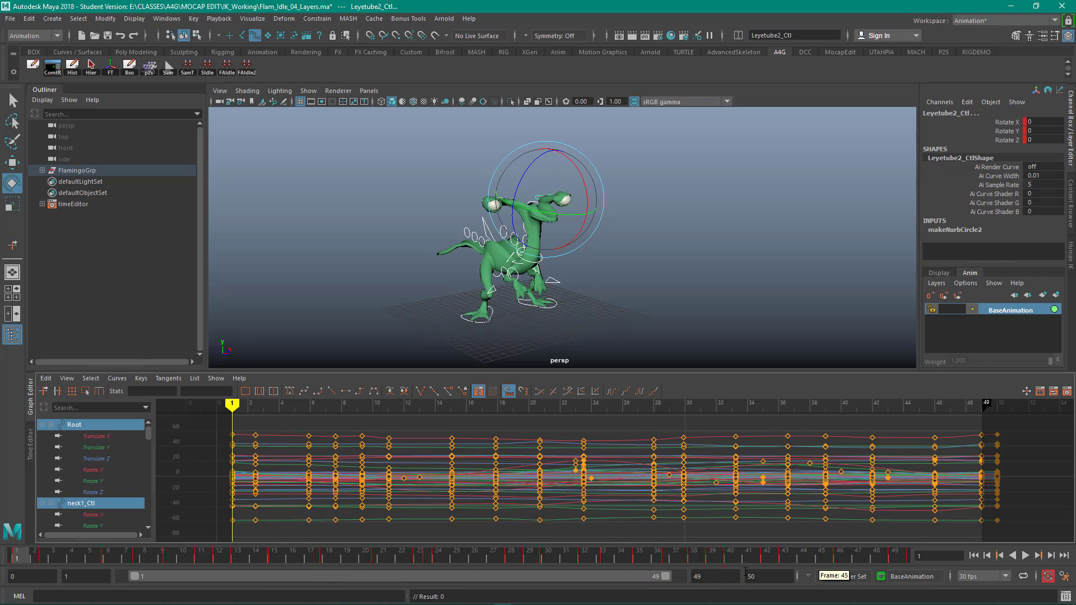
Extend the playback range to frame 50, inspect the last frames of the loop, and restore the range end to frame 49.
drag(986, 401, 999, 402)
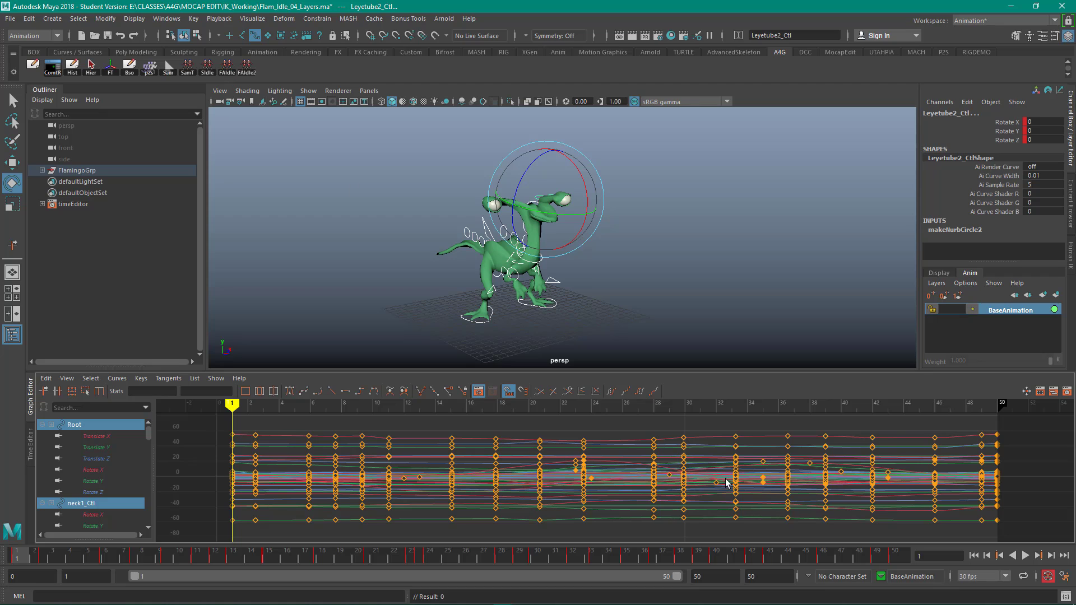
click(908, 557)
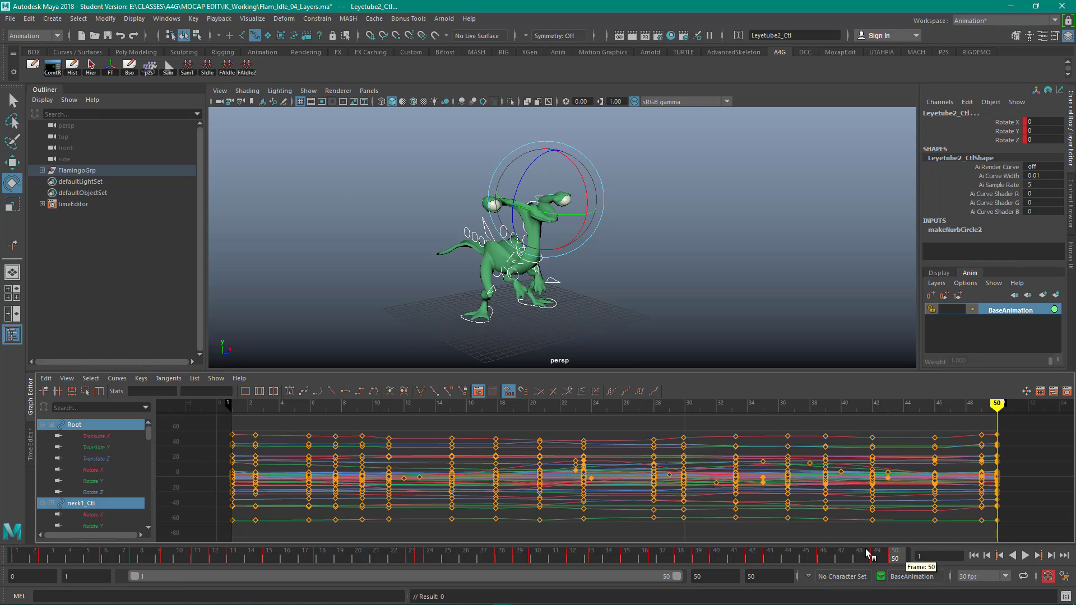
click(1026, 555)
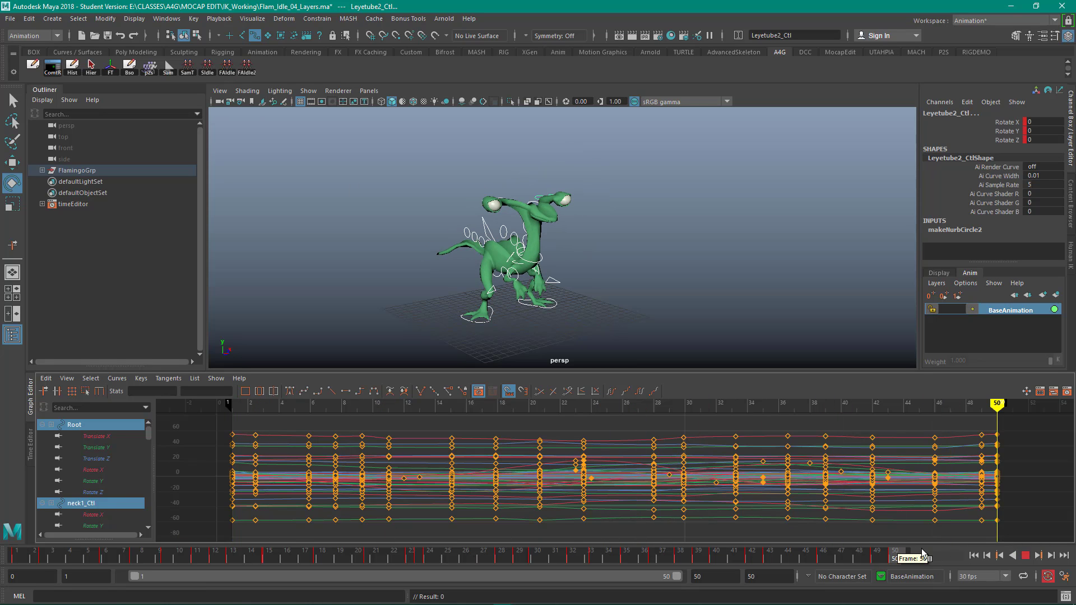
click(872, 555)
drag(872, 556, 895, 557)
click(936, 404)
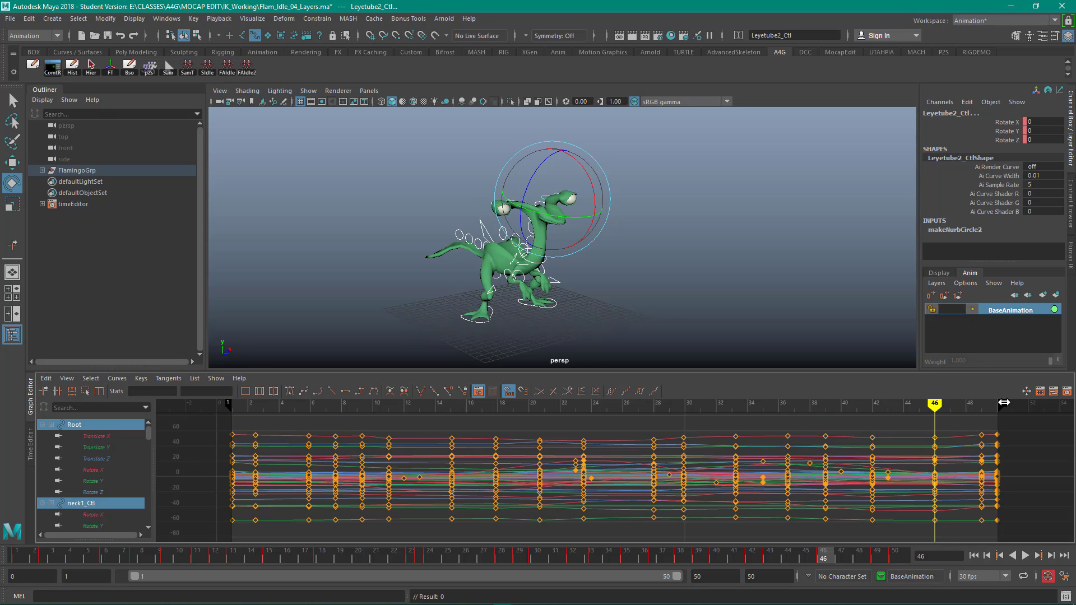
drag(1004, 403, 994, 402)
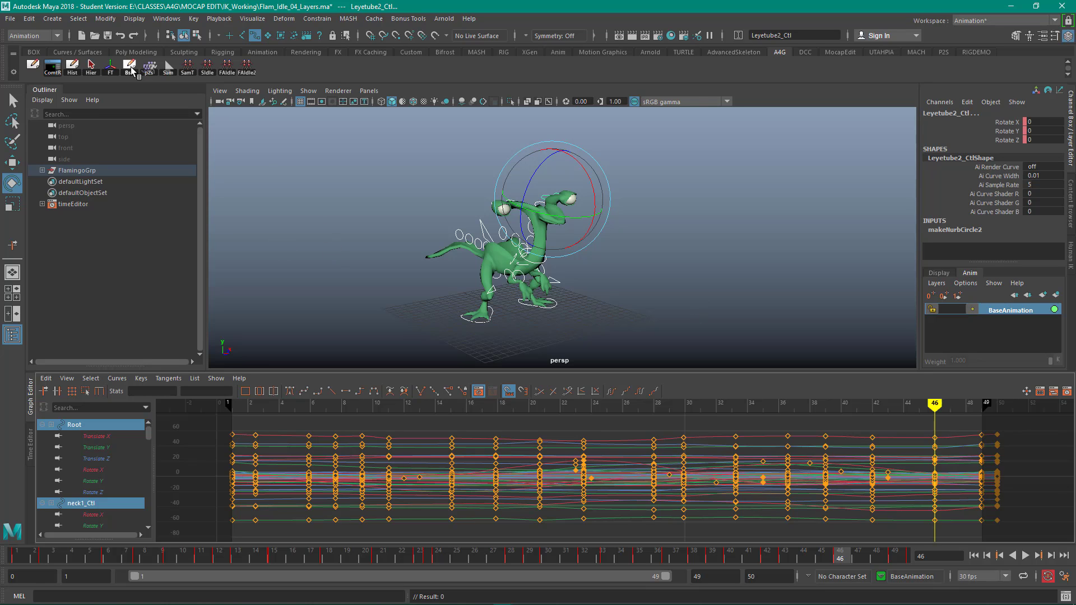
Bake the selected controls' keys to BaseAnimation over the time slider range with Smart Bake enabled and baked layers kept.
click(34, 20)
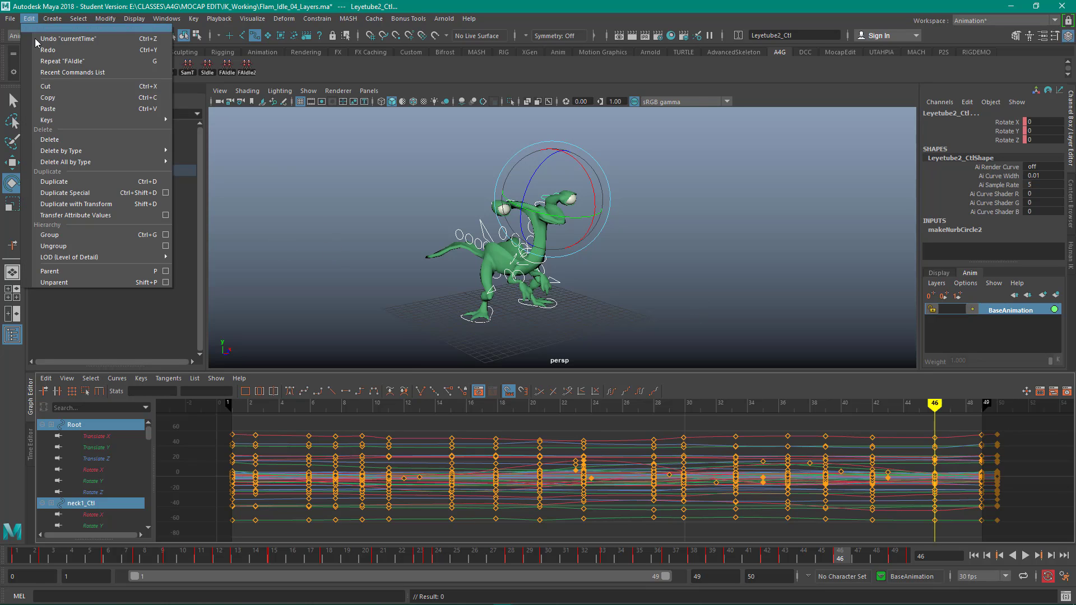
mouse_move(75, 120)
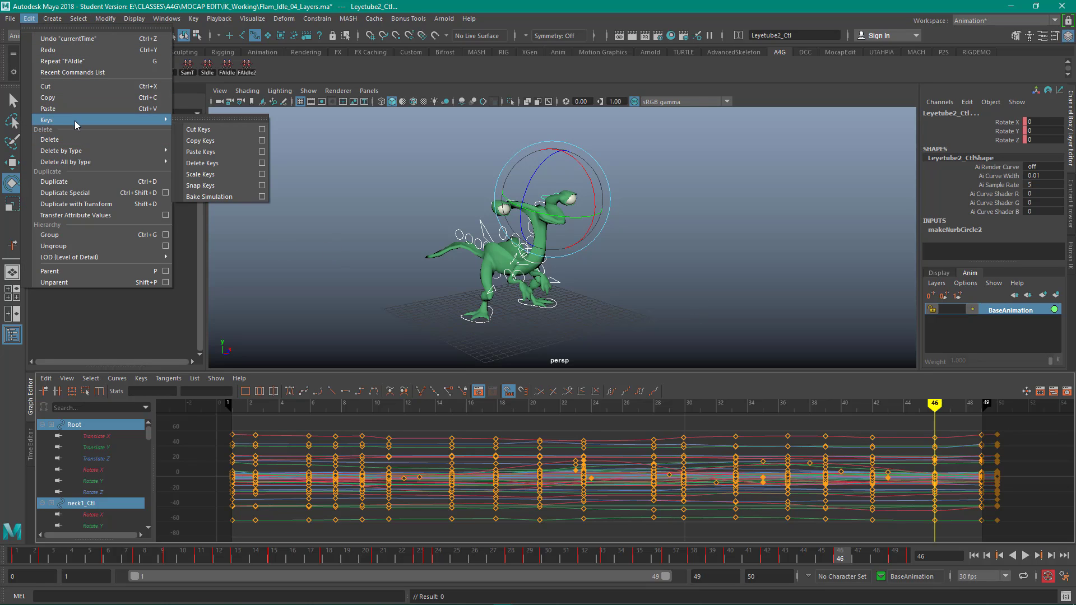
click(264, 196)
drag(306, 195, 298, 123)
drag(326, 320, 330, 388)
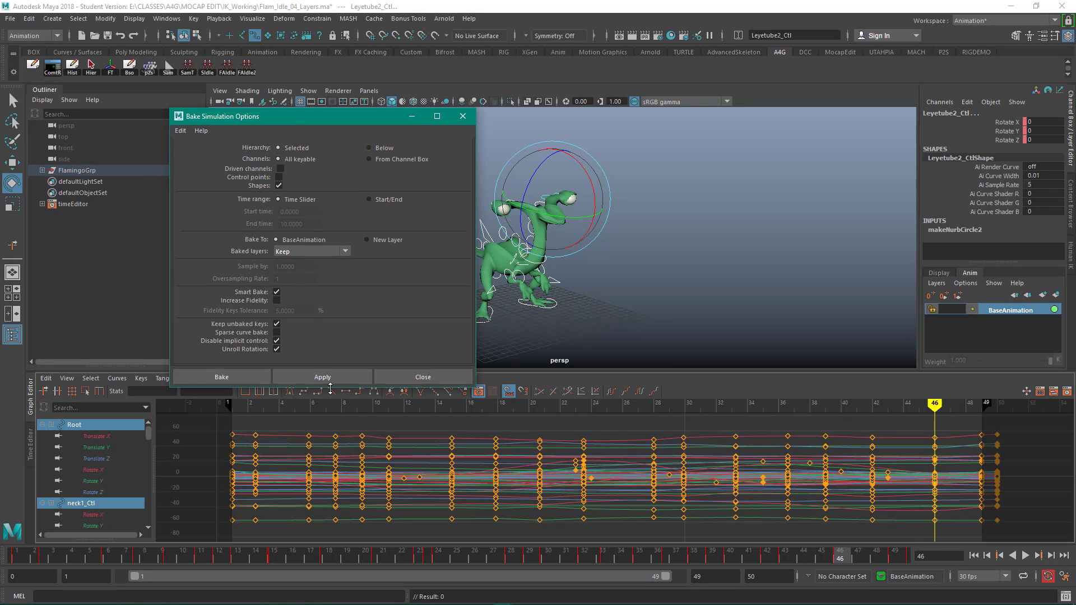
click(277, 293)
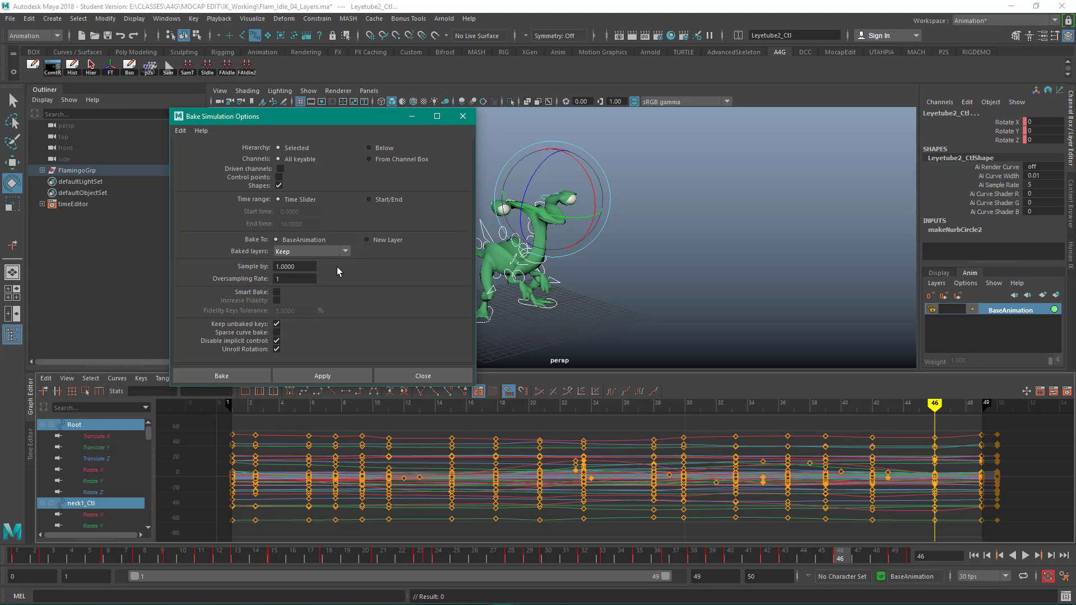
click(277, 292)
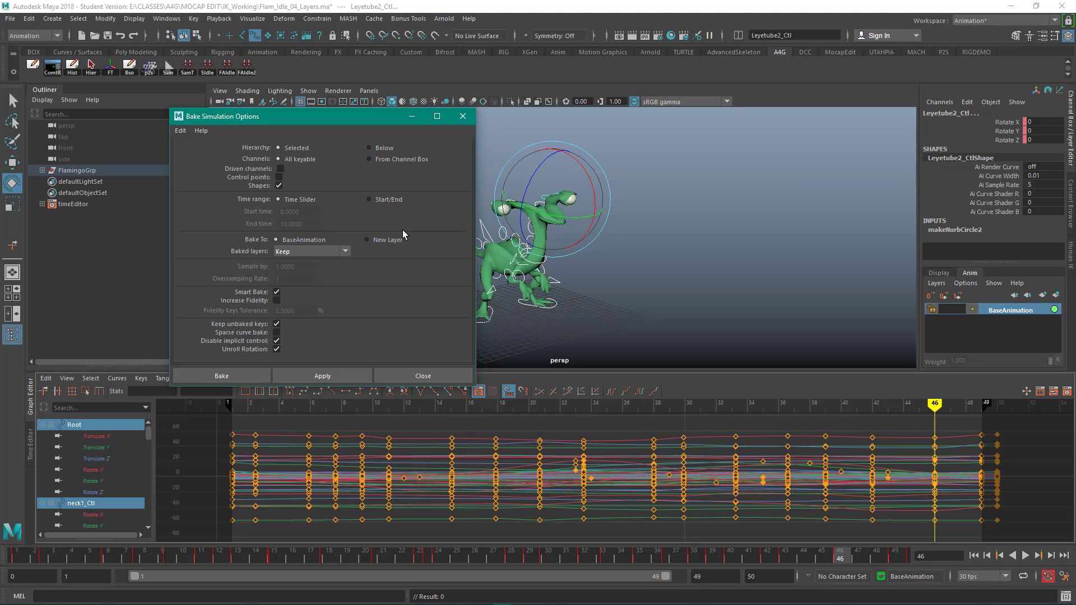
click(244, 377)
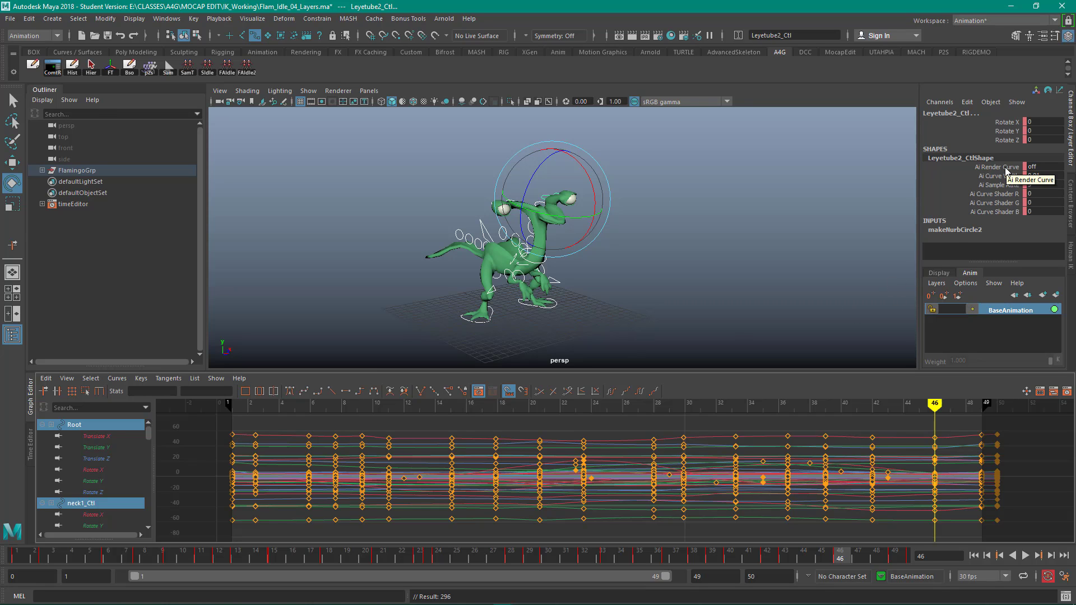
Break the connections on the selected controls' Ai Render Curve through Ai Curve Shader B channels and play the animation.
drag(1003, 167, 1008, 215)
right_click(1006, 199)
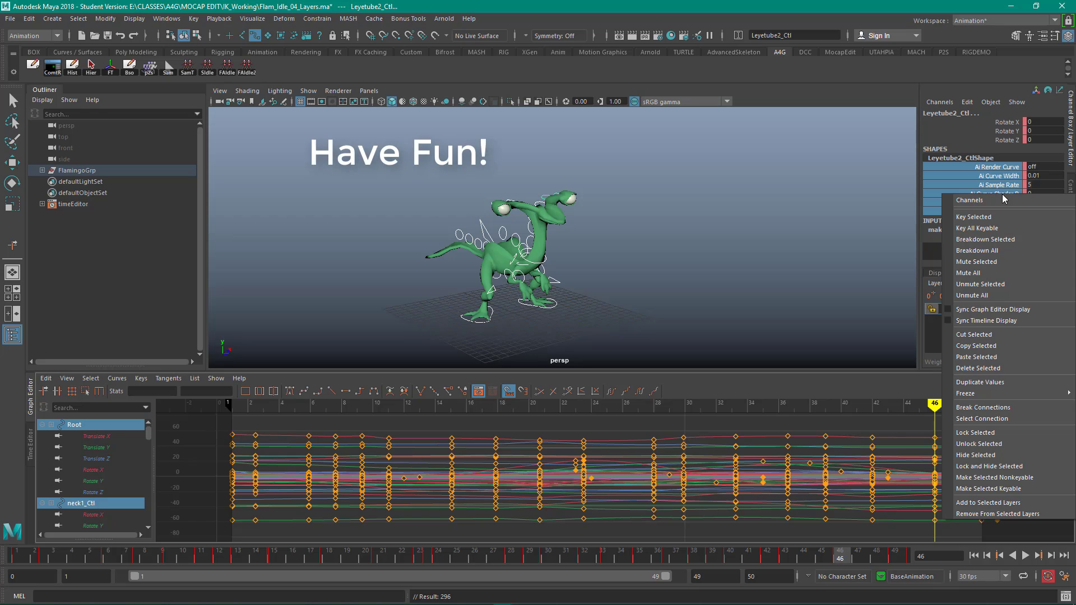
click(985, 408)
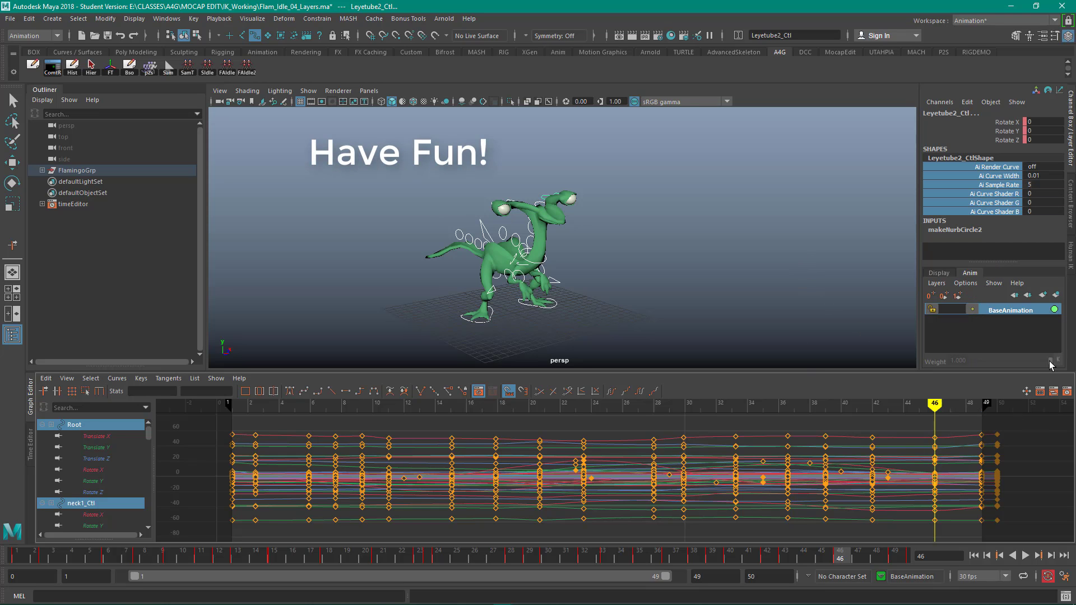
click(1024, 556)
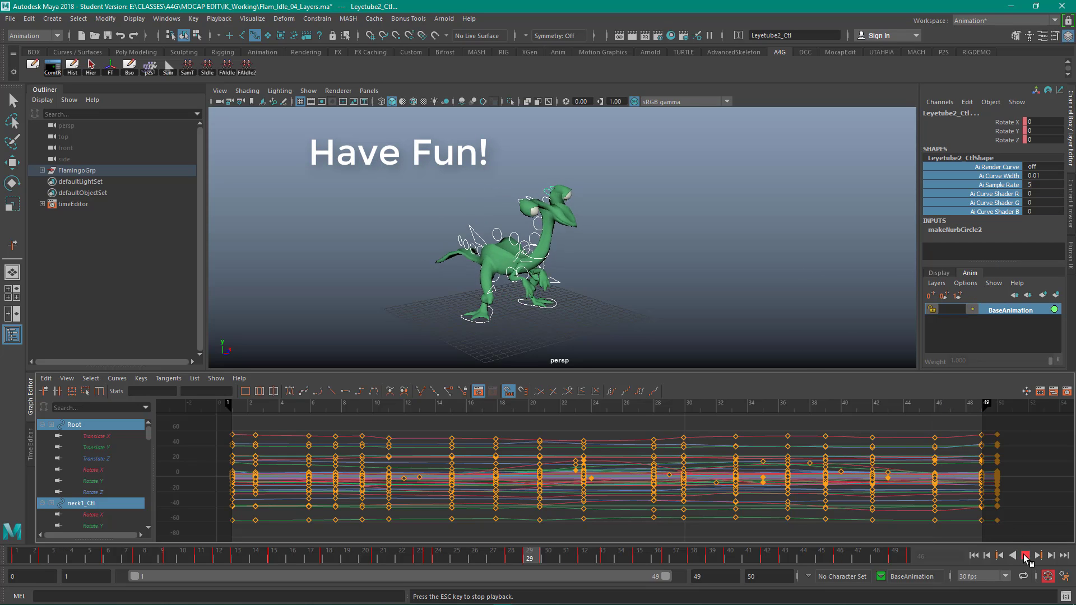